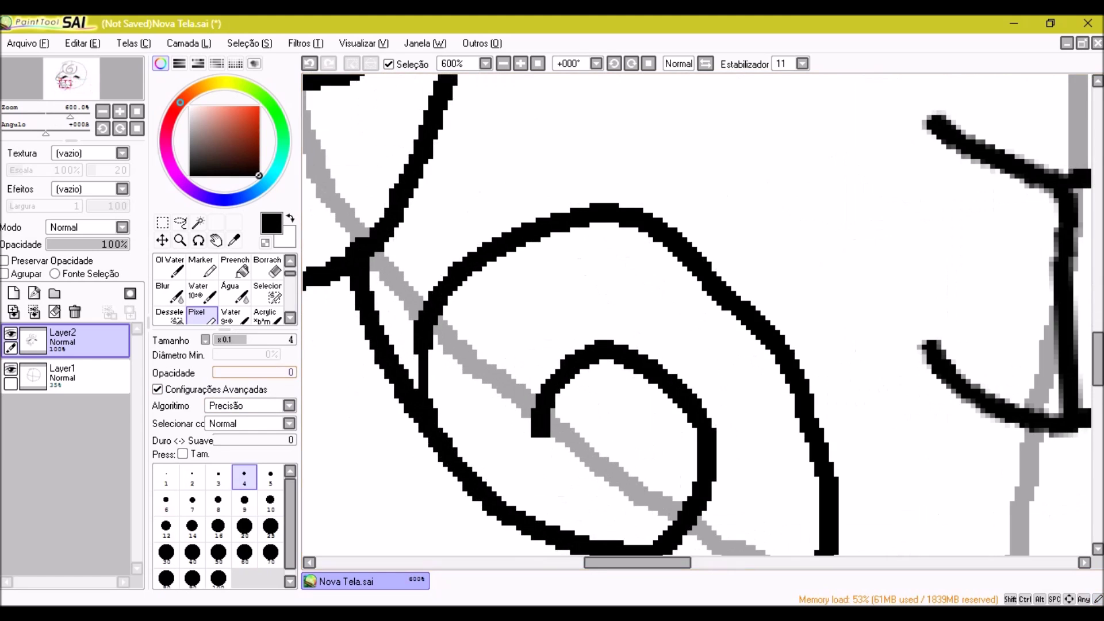
Fill the ragged gaps and edges of the closed left eyelash in solid black with the size 4 Pixel brush
scroll(742, 413, "up", 1)
scroll(931, 266, "up", 1)
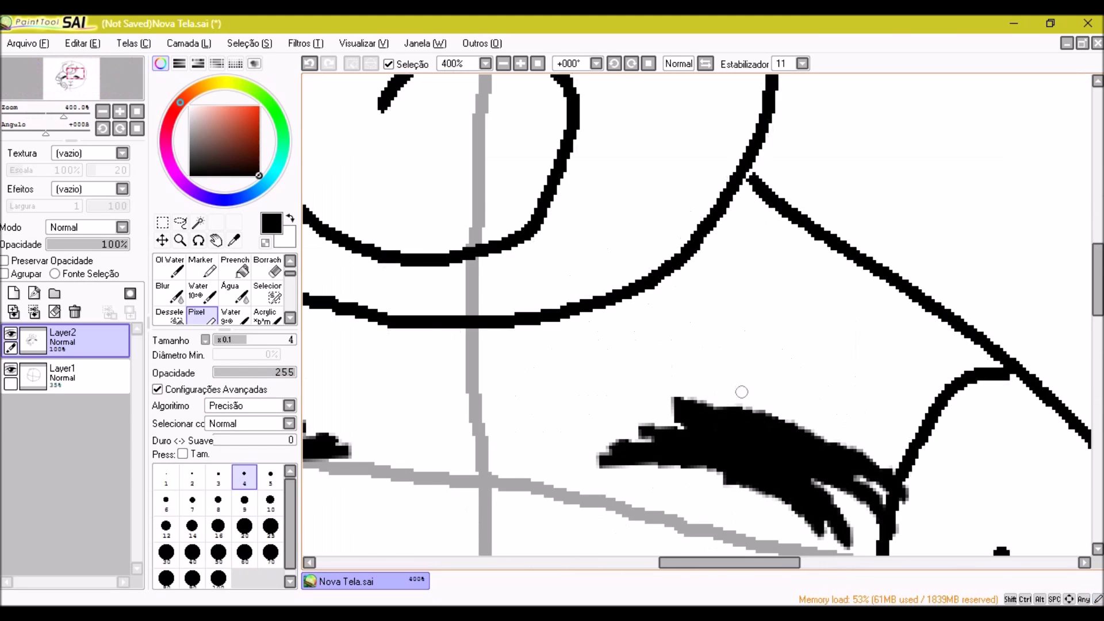
scroll(930, 266, "down", 2)
scroll(930, 266, "up", 5)
mouse_move(931, 266)
left_mouse_down()
mouse_move(544, 504)
mouse_move(473, 485)
left_mouse_up()
mouse_move(460, 407)
left_mouse_down()
mouse_move(447, 368)
mouse_move(307, 435)
mouse_move(666, 270)
mouse_move(537, 297)
mouse_move(698, 318)
mouse_move(502, 219)
left_mouse_up()
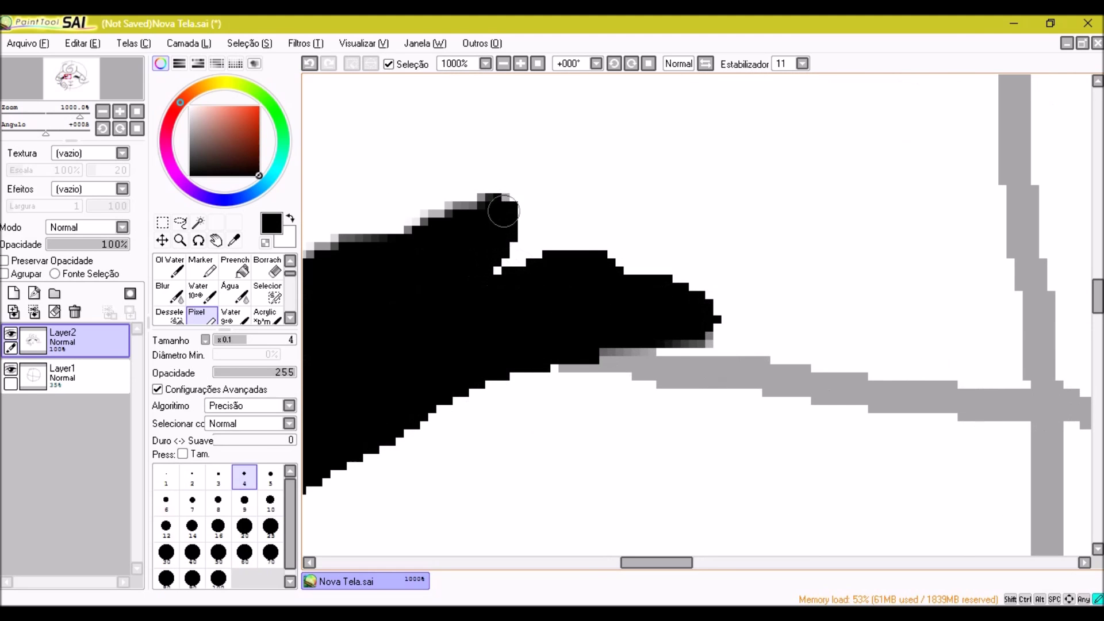
scroll(502, 219, "down", 5)
scroll(363, 301, "up", 3)
scroll(345, 311, "up", 2)
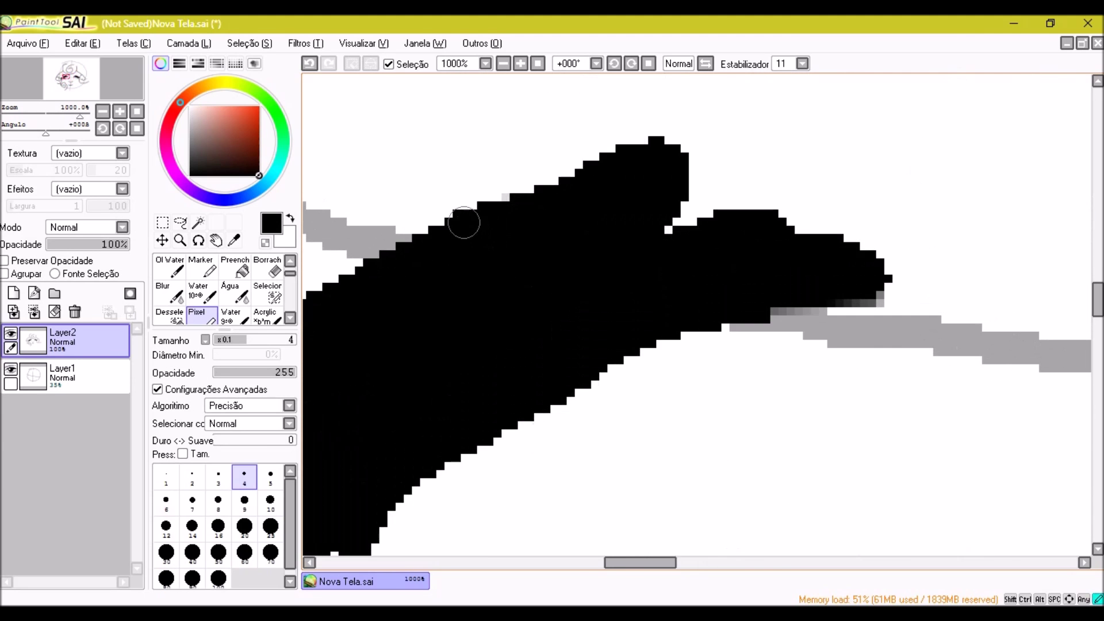
scroll(468, 222, "down", 3)
scroll(460, 285, "up", 3)
Thicken the closed right eyelash in solid black, filling the gaps at its outer corner and its ragged upper edge
scroll(374, 342, "down", 4)
scroll(533, 324, "up", 3)
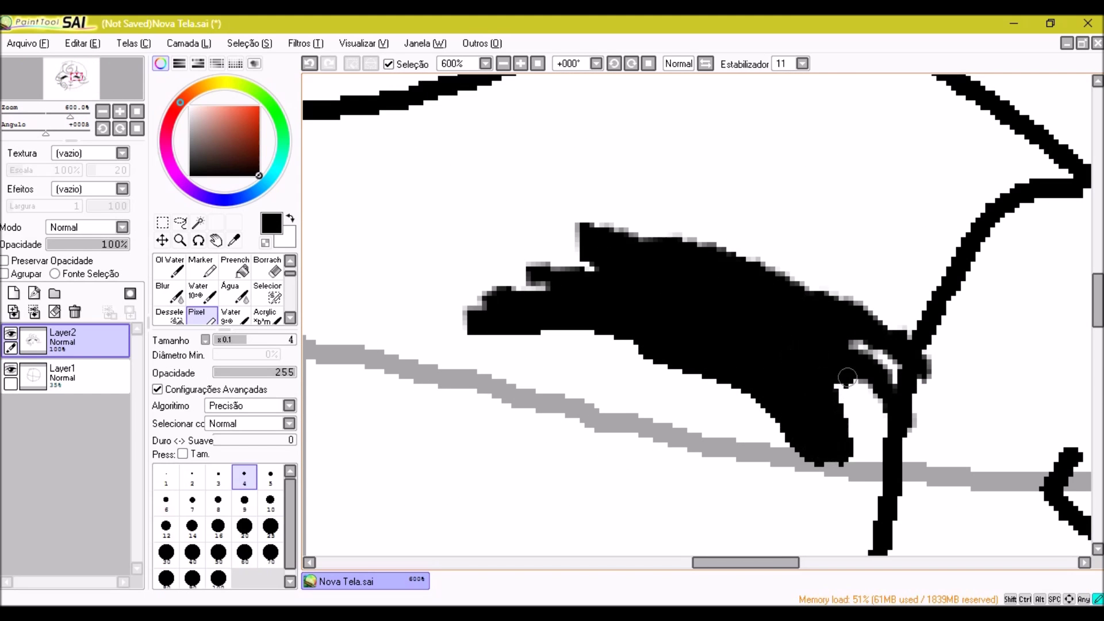
left_click_drag(920, 375, 727, 251)
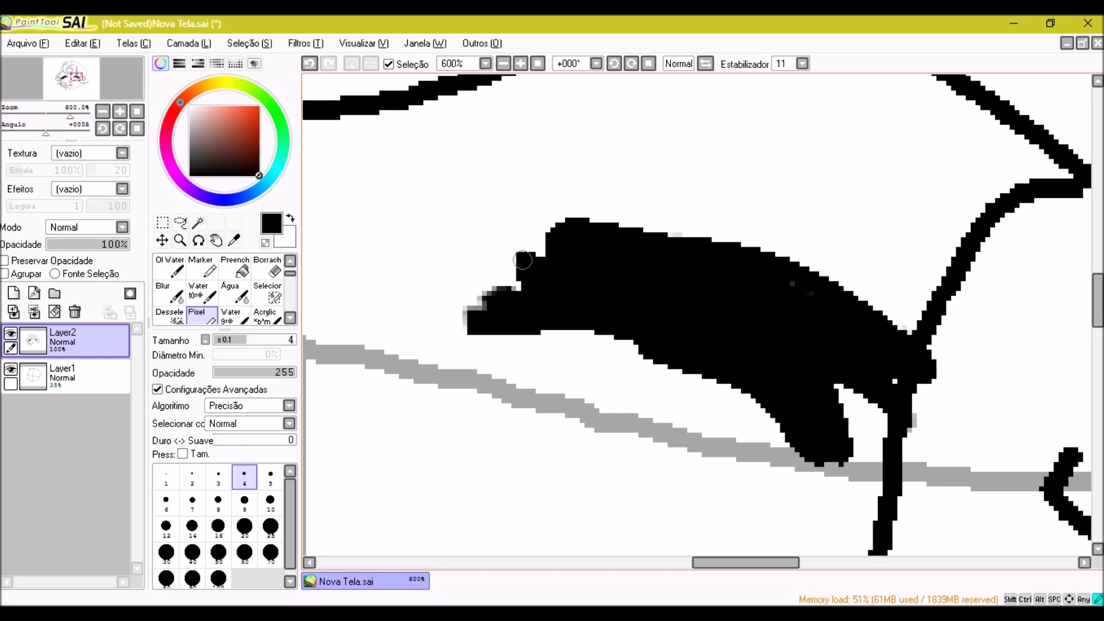
scroll(748, 345, "down", 4)
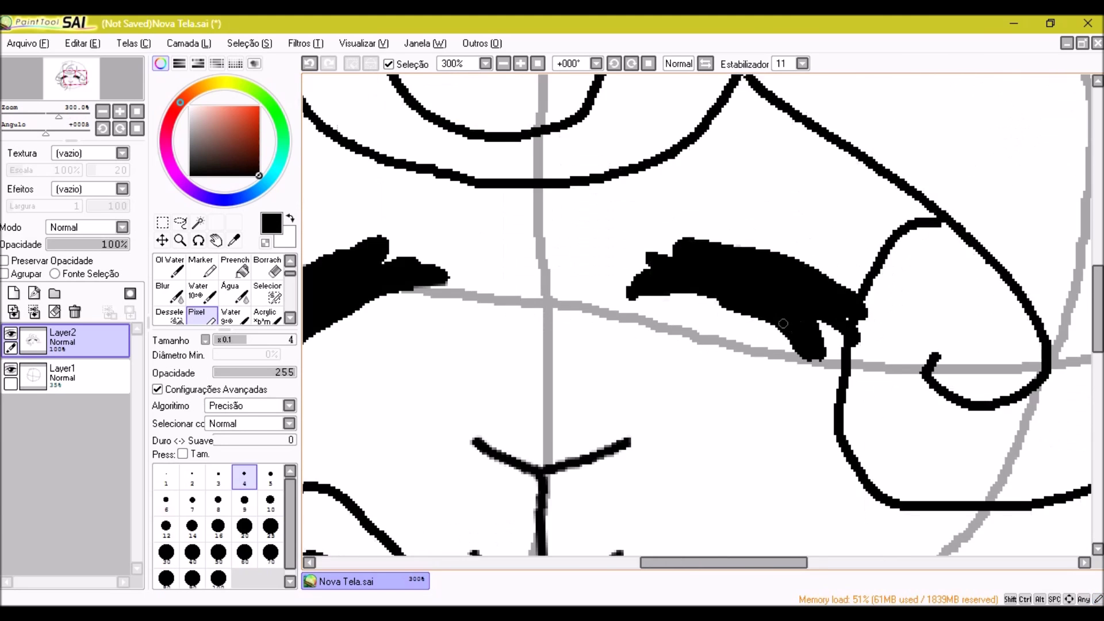
scroll(696, 316, "up", 5)
scroll(696, 316, "down", 7)
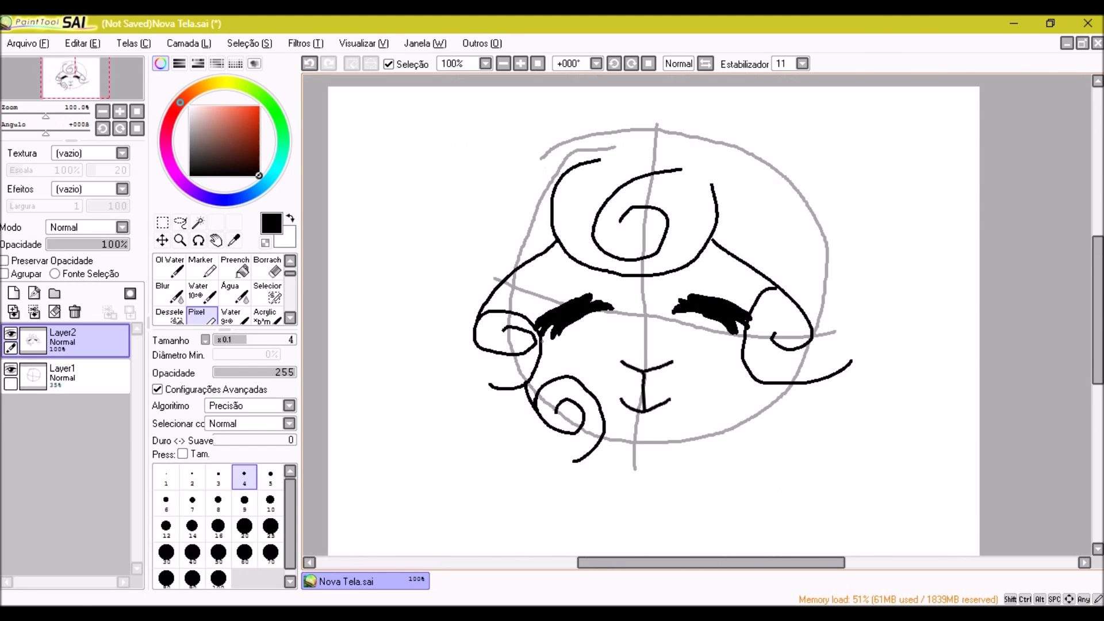
Reduce the brush to size 2 and erase thin gaps into the left eyelash to separate its strands
key("bracketleft")
key("bracketleft")
key("bracketleft")
scroll(742, 322, "up", 5)
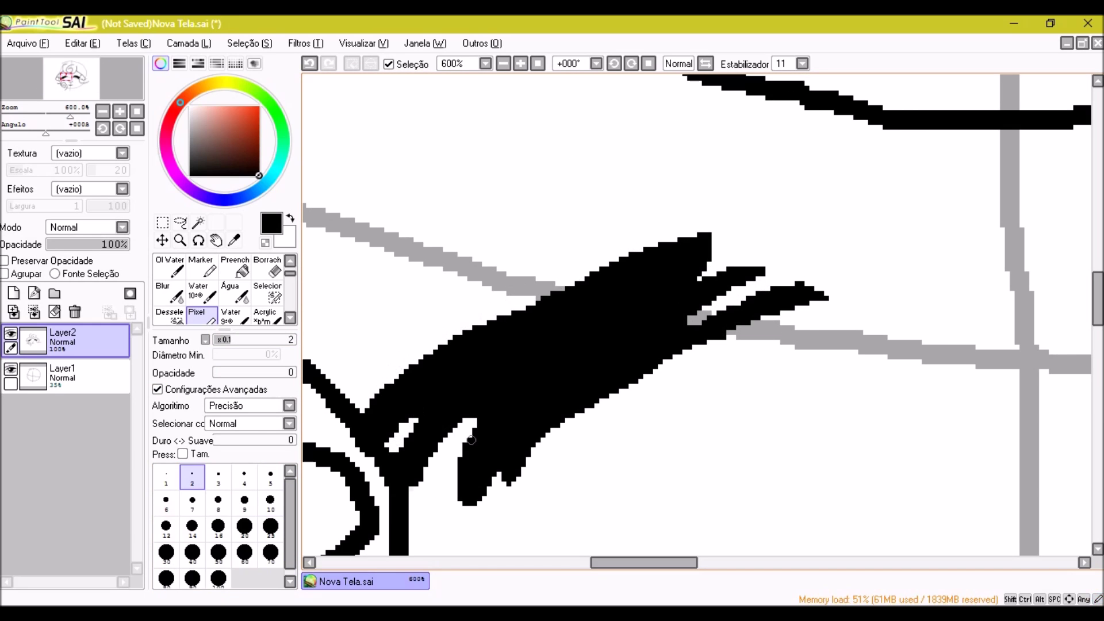
scroll(494, 496, "down", 4)
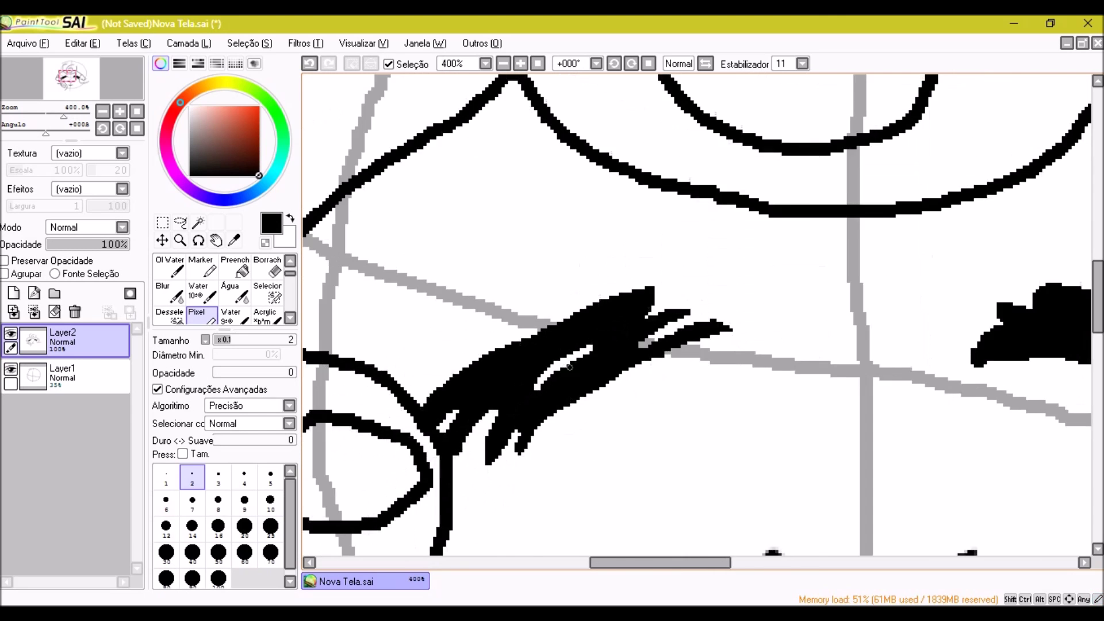
scroll(592, 451, "up", 4)
scroll(913, 423, "down", 3)
Erase a thin highlight through the right eyelash and shape its separate strand tips
scroll(913, 423, "up", 3)
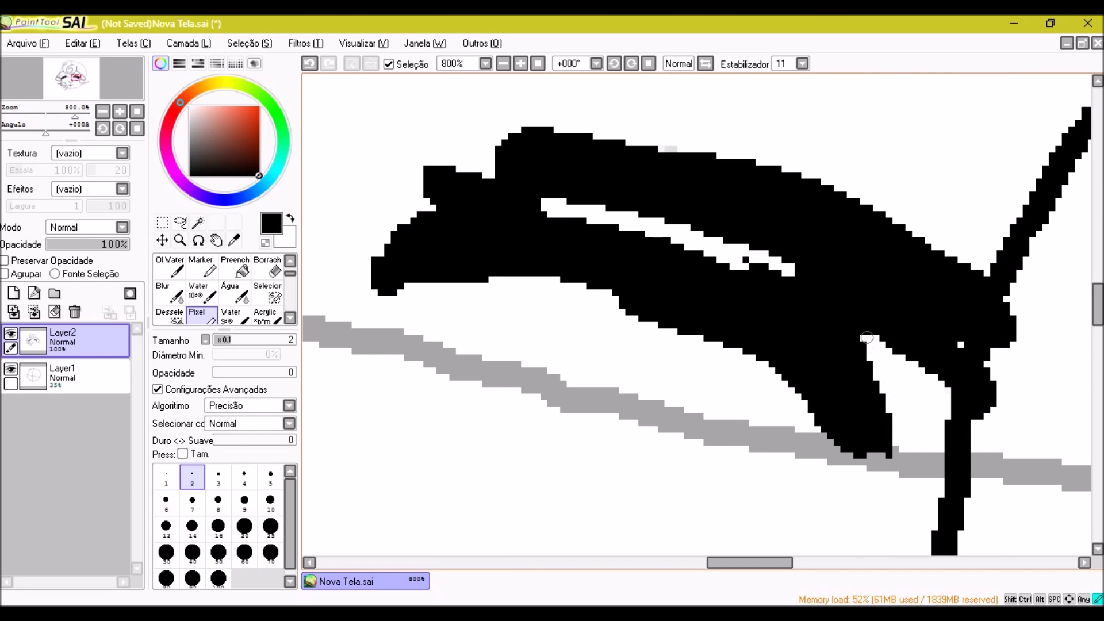
scroll(442, 219, "down", 4)
scroll(580, 334, "up", 3)
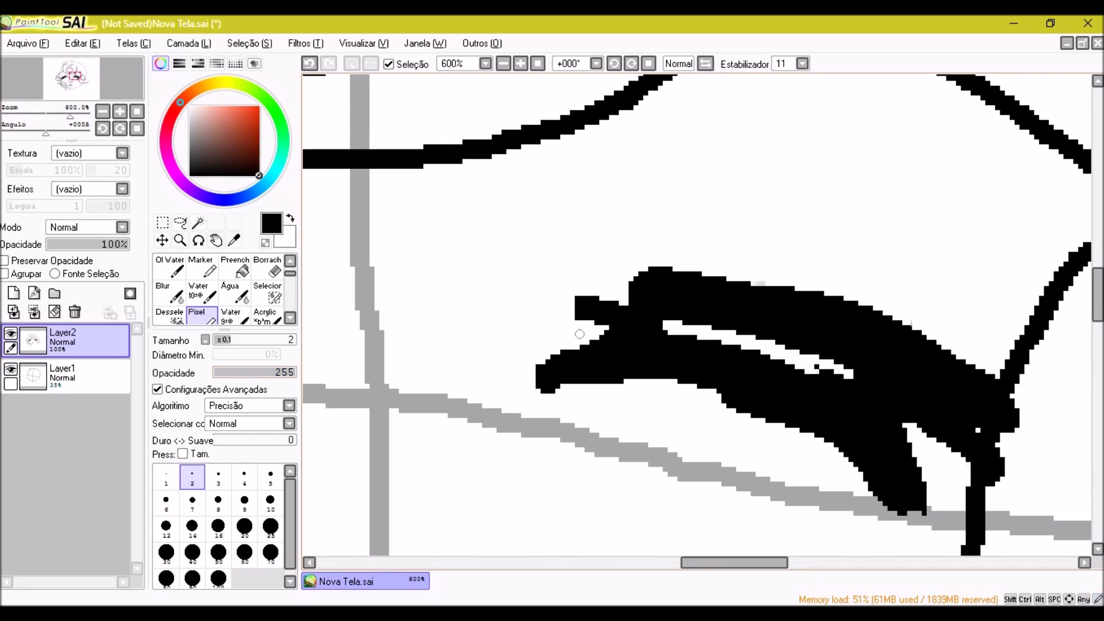
scroll(789, 387, "up", 1)
scroll(789, 386, "down", 1)
scroll(790, 386, "down", 3)
scroll(697, 316, "up", 1)
Draw a curled wool lock below the right cheek with the Pixel brush at size 4
left_click(245, 477)
scroll(697, 315, "down", 1)
scroll(697, 315, "up", 1)
scroll(697, 316, "up", 3)
left_click(225, 372)
scroll(757, 239, "up", 2)
scroll(757, 239, "down", 5)
scroll(731, 241, "up", 1)
left_click(214, 373)
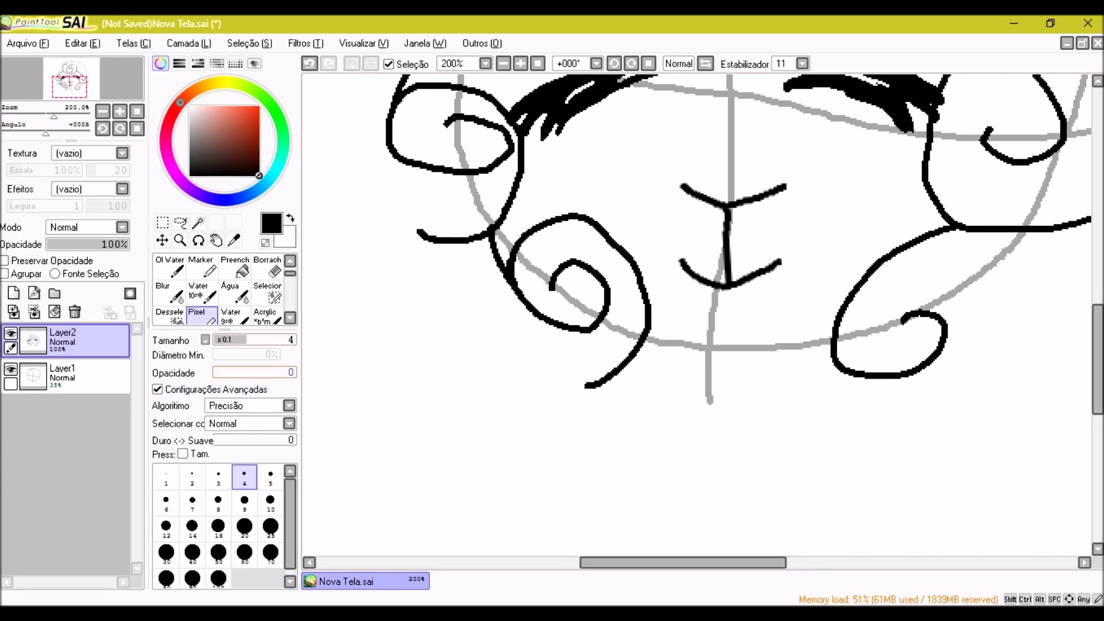
Draw a pointed ear shape with a curl at its inner end, up and to the left of the head
scroll(697, 315, "down", 2)
scroll(547, 230, "up", 2)
mouse_move(547, 230)
left_mouse_down()
mouse_move(575, 331)
mouse_move(639, 218)
left_mouse_up()
scroll(639, 218, "up", 1)
Erase the overlapping lines inside the left ear's curl so that it forms a clean open spiral
left_click(267, 267)
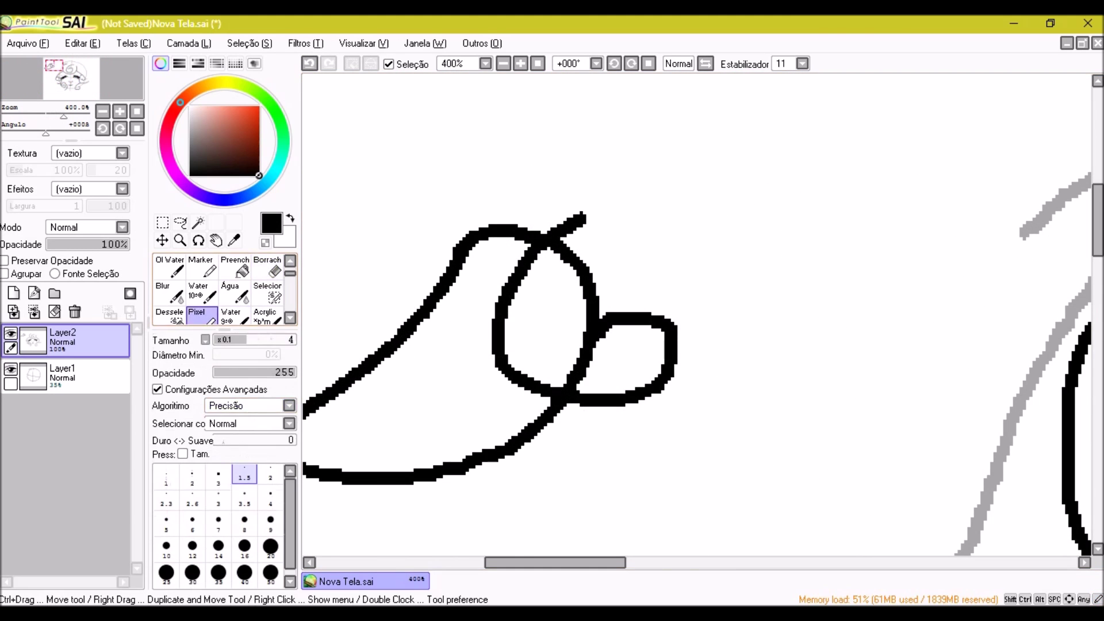
left_click(198, 317)
left_click(228, 373)
scroll(654, 322, "up", 1)
left_click_drag(638, 320, 569, 368)
key("ctrl+z")
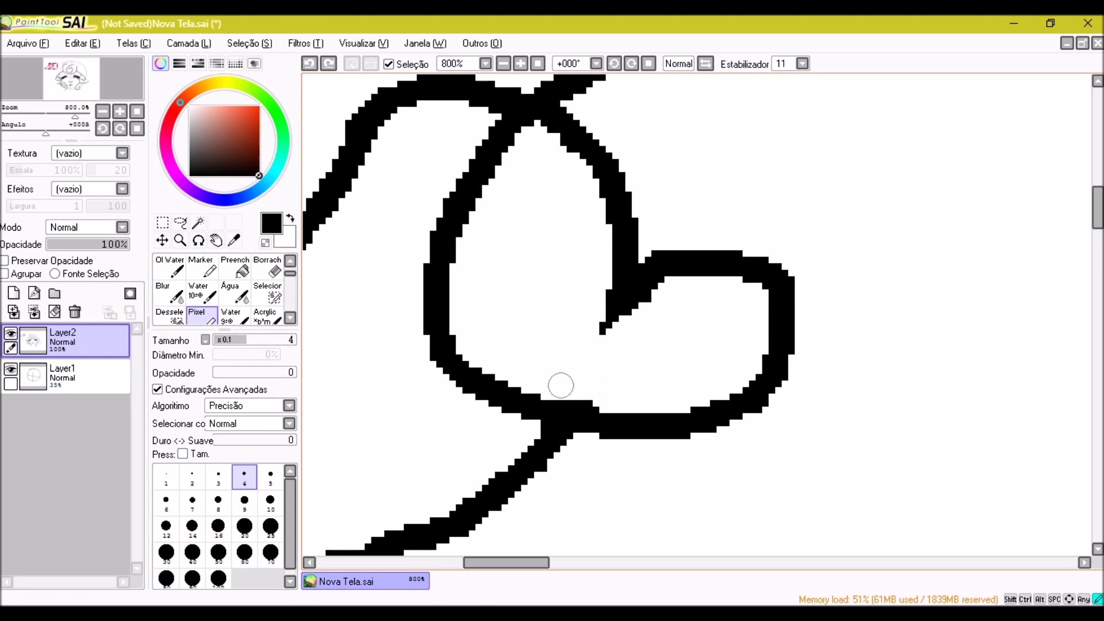
left_click_drag(604, 176, 636, 253)
scroll(575, 105, "down", 3)
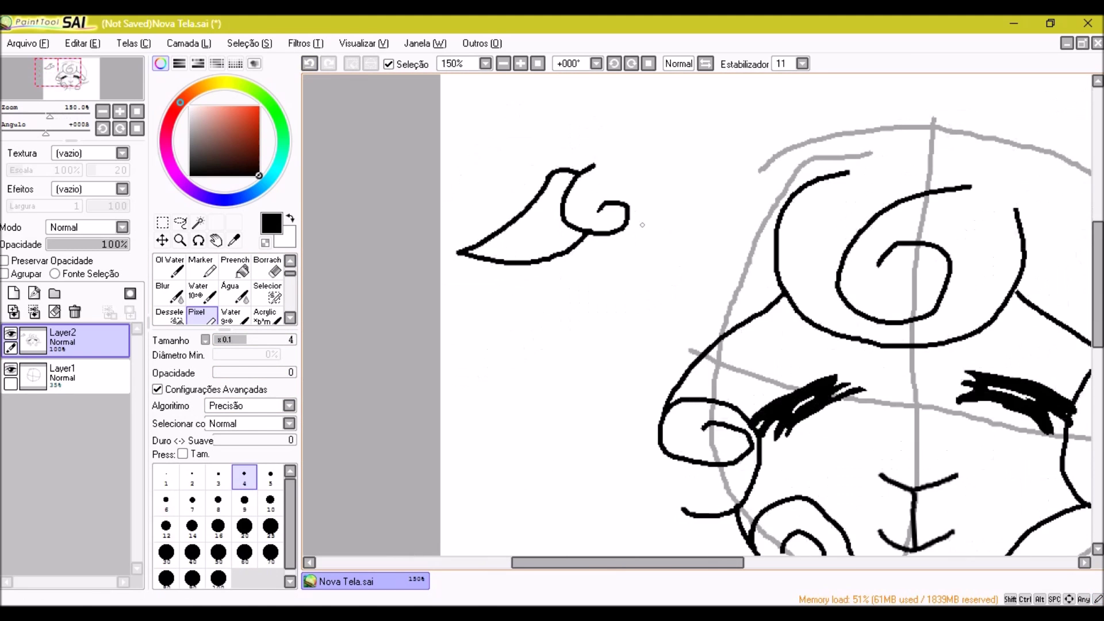
Try a second outer contour line above the left ear, and undo it
scroll(581, 132, "up", 2)
scroll(586, 158, "down", 2)
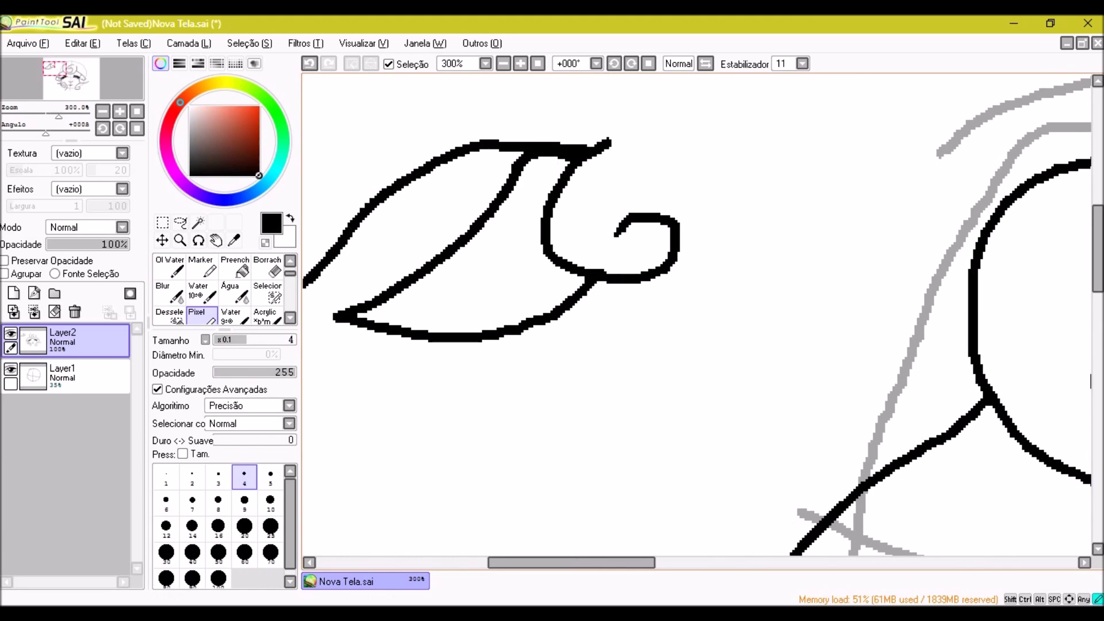
scroll(696, 316, "down", 3)
key("ctrl+z")
Add a second contour line along the underside of the left ear to give it thickness
scroll(696, 316, "up", 2)
left_click_drag(396, 300, 451, 320)
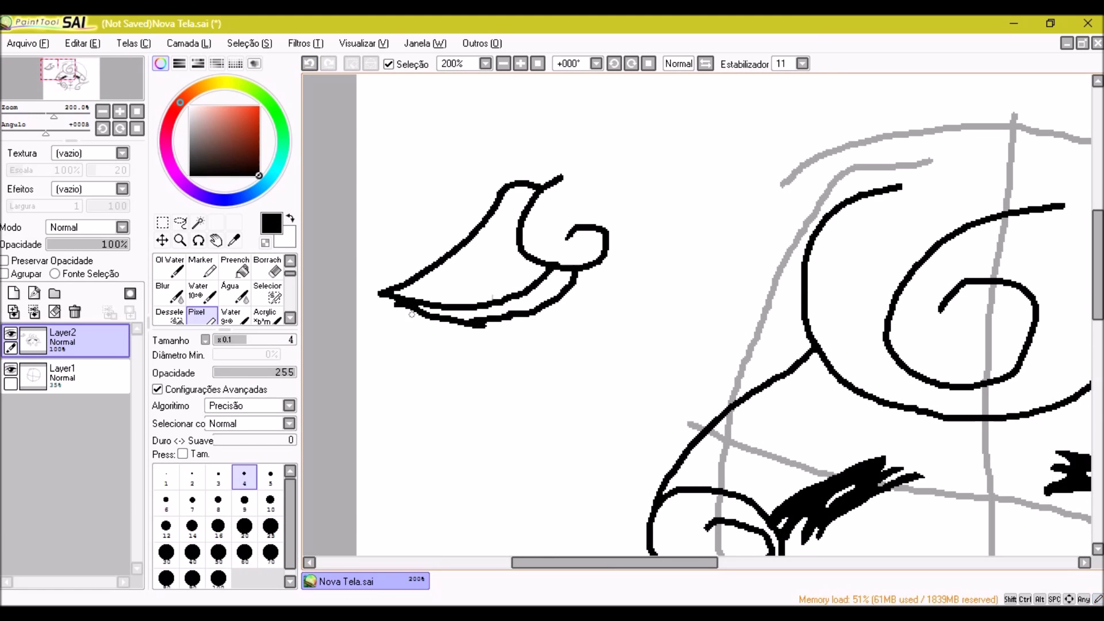
scroll(431, 318, "down", 3)
scroll(430, 318, "up", 2)
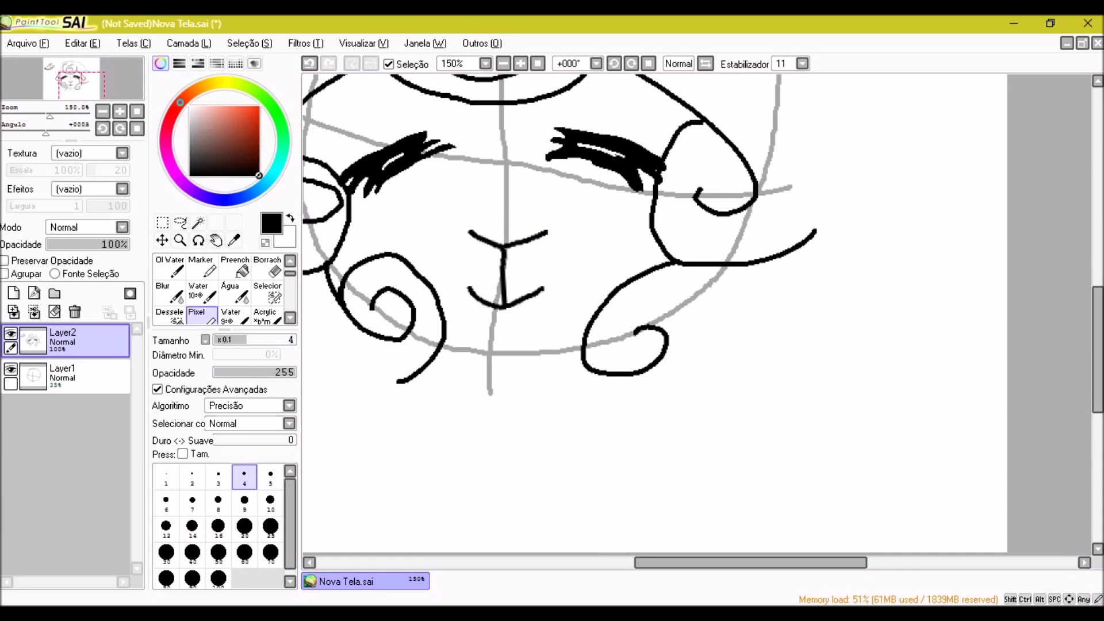
Stamp a large black circle below the mouth and hollow it into a thin ring by erasing with brush size 94
left_click(499, 394)
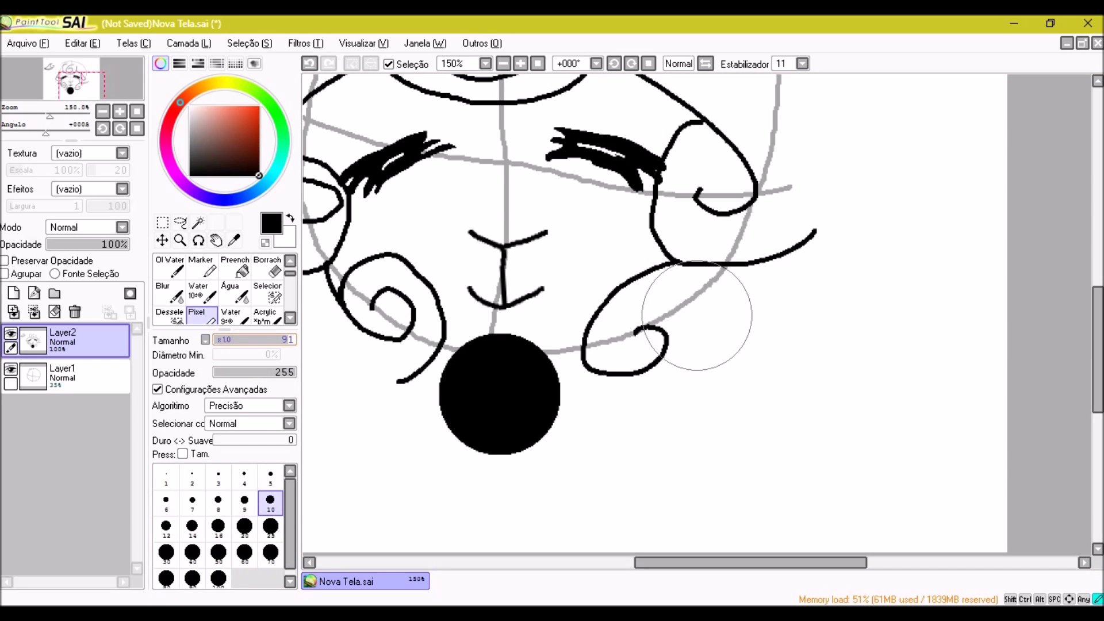
key("bracketleft")
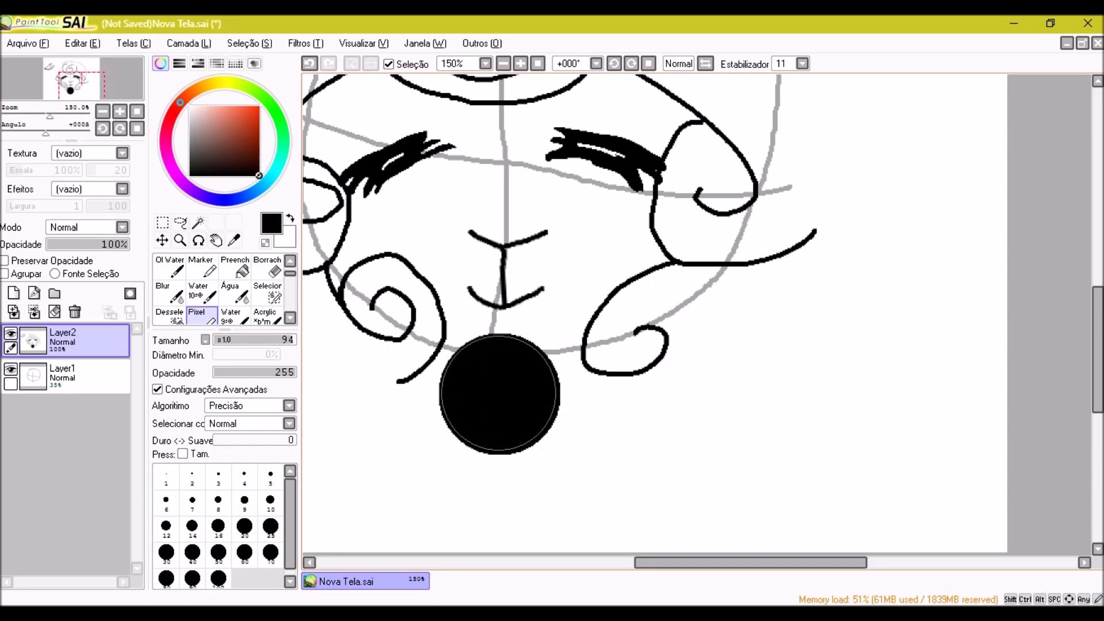
scroll(499, 394, "up", 2)
key("ctrl+z")
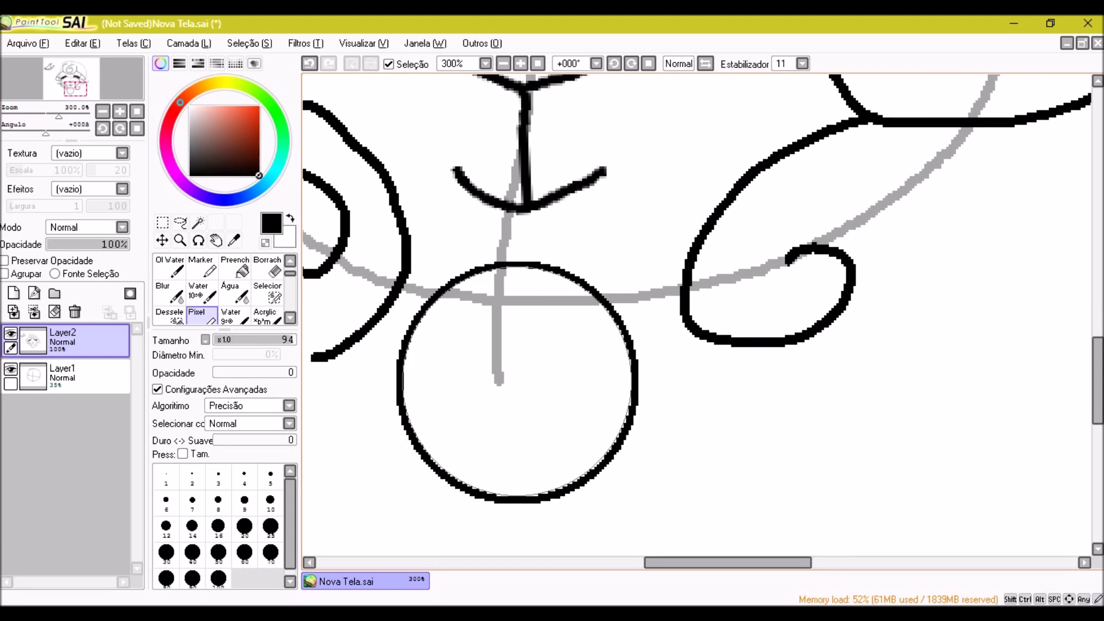
Reduce the brush to size 4 and draw a slightly curved line across the middle of the bell circle
scroll(560, 326, "down", 1)
key("bracketleft")
key("bracketleft")
key("bracketleft")
key("bracketleft")
key("bracketleft")
key("bracketleft")
key("bracketleft")
key("bracketleft")
key("bracketleft")
key("bracketleft")
scroll(445, 310, "down", 2)
scroll(446, 310, "up", 5)
mouse_move(380, 308)
left_mouse_down()
mouse_move(685, 312)
mouse_move(390, 321)
mouse_move(707, 347)
left_mouse_up()
key("ctrl+z")
Draw a short vertical slit down from the bell's middle line, ending in a black dot
left_click_drag(565, 151, 553, 449)
key("ctrl+z")
scroll(473, 269, "down", 5)
scroll(472, 270, "up", 4)
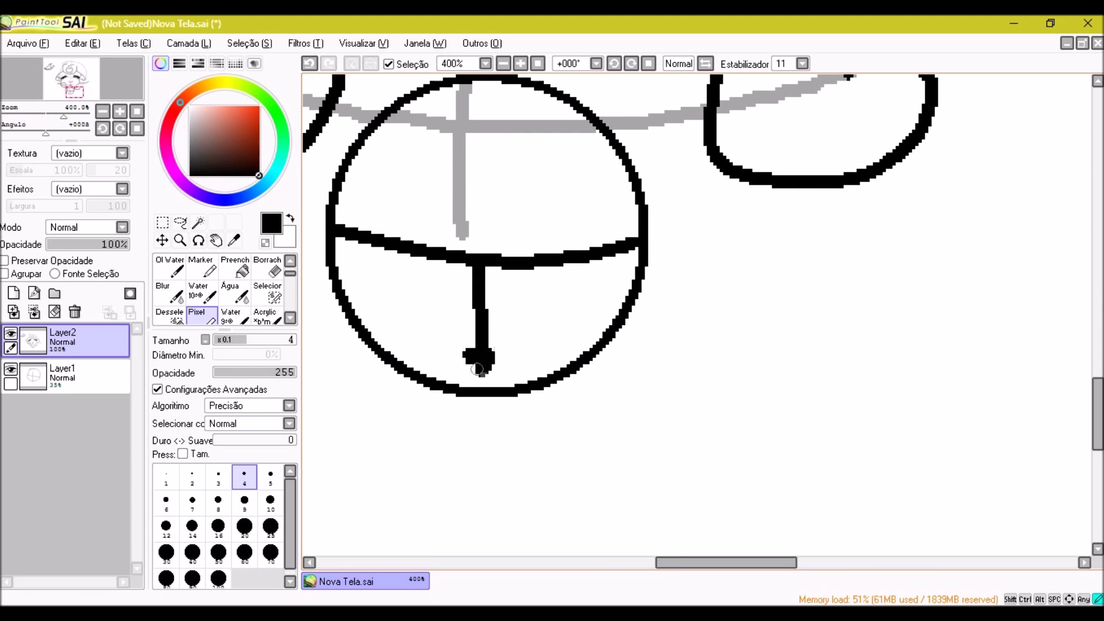
Draw the two collar lines on each side of the bell, connecting it to the wool curls
scroll(486, 363, "down", 4)
scroll(445, 335, "up", 4)
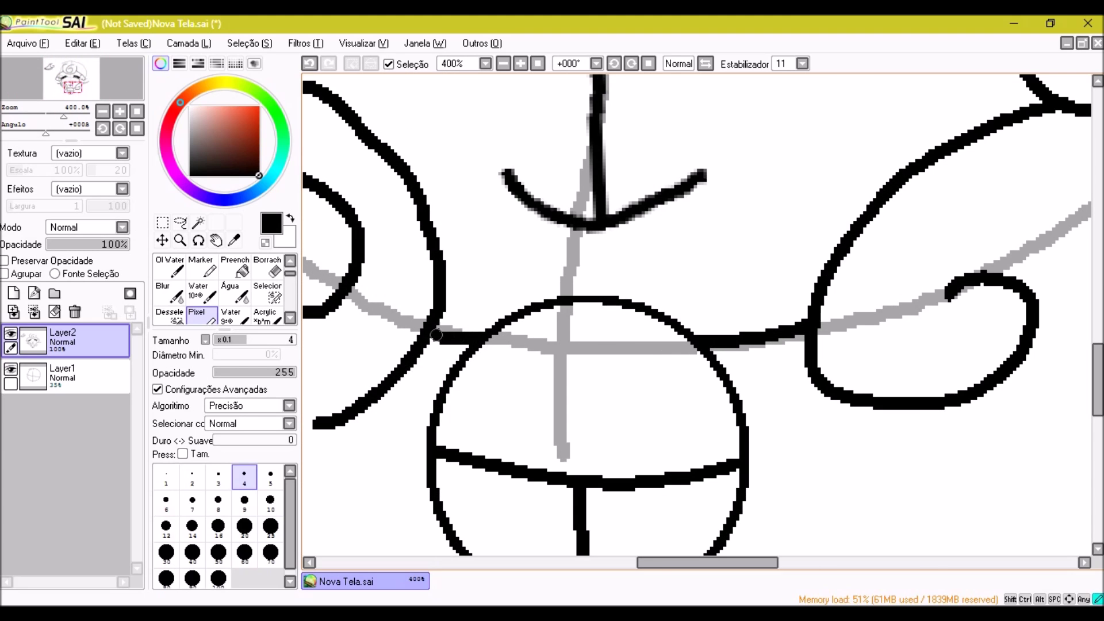
scroll(809, 382, "down", 4)
scroll(703, 291, "up", 3)
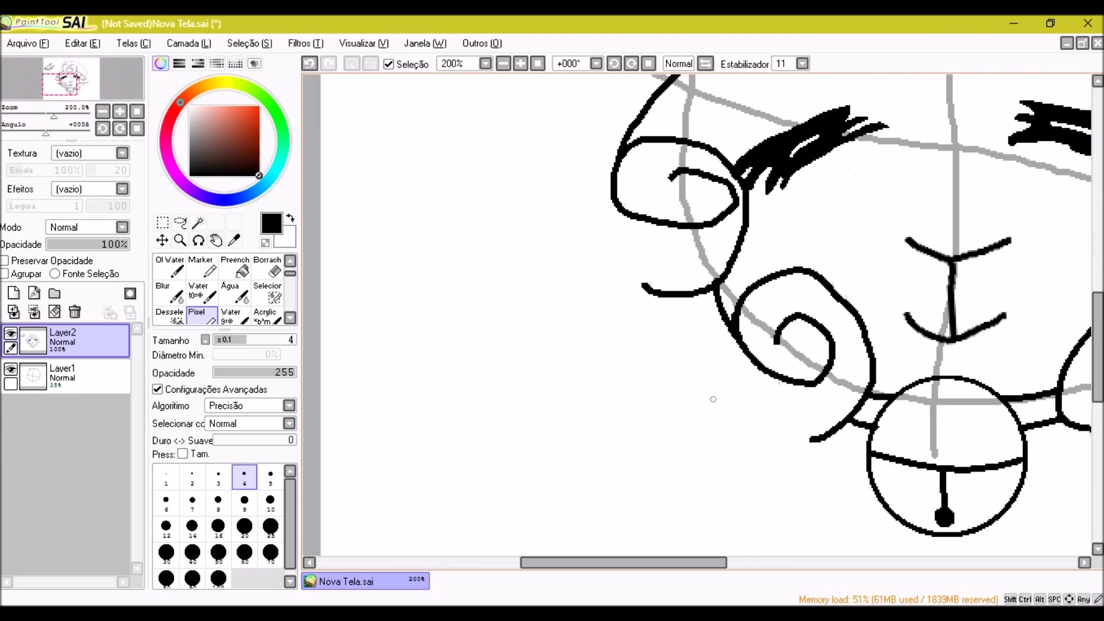
Draw the body outline flaring out below the collar on both sides, with inner wool curls
scroll(669, 291, "down", 3)
scroll(669, 290, "up", 3)
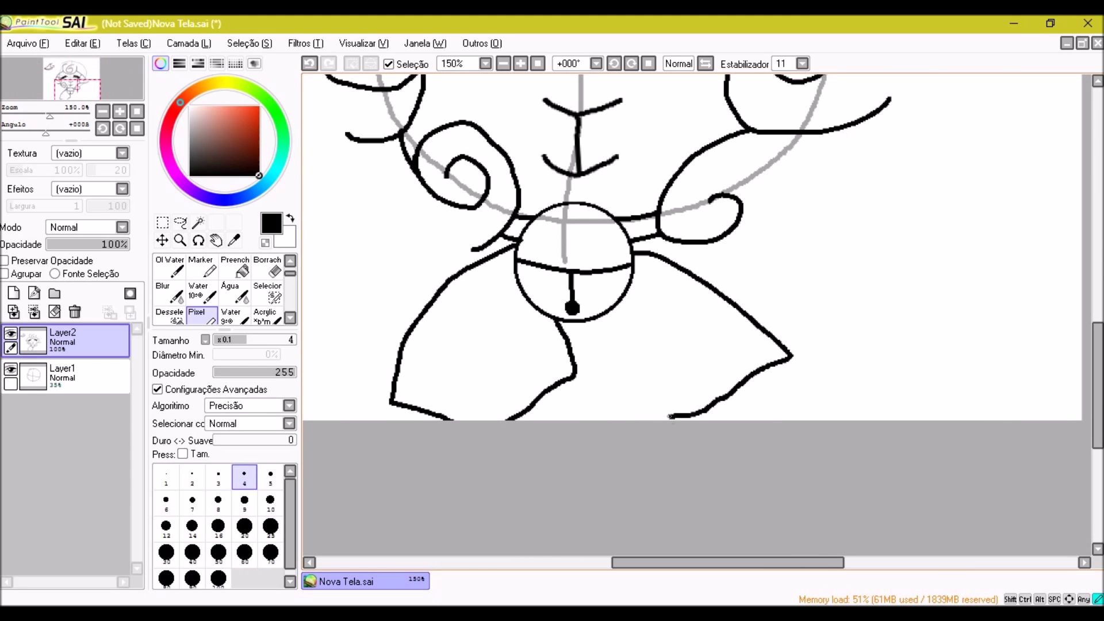
scroll(480, 352, "down", 3)
scroll(675, 240, "up", 4)
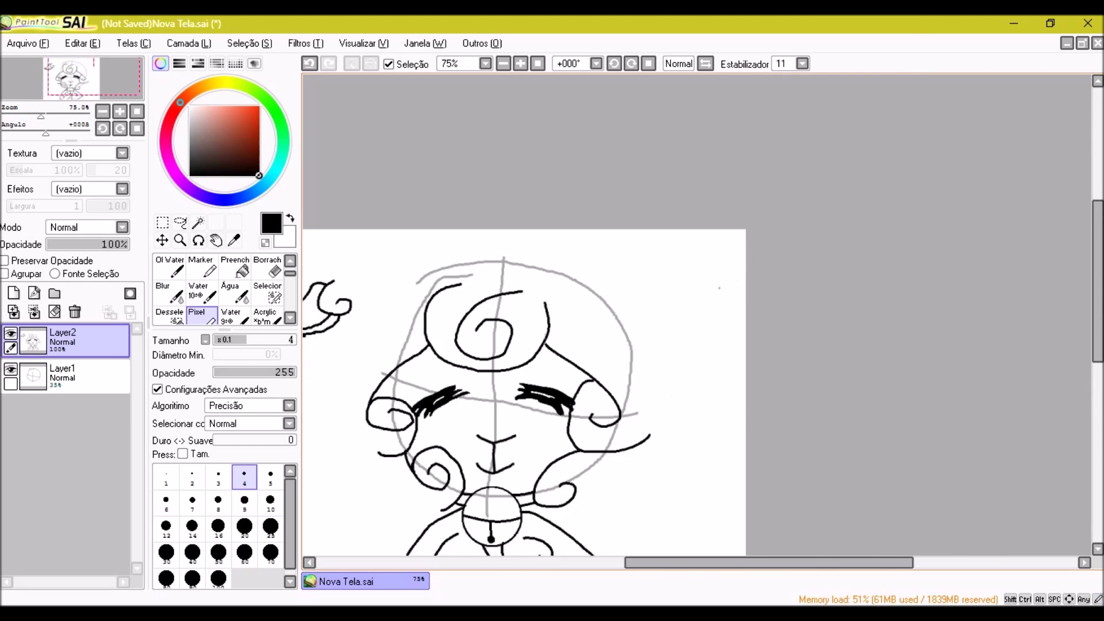
Draw a matching right ear beside the head, with an inner curl, a pointed tip and a double lower edge
left_click_drag(710, 250, 869, 280)
scroll(857, 345, "down", 3)
scroll(845, 344, "up", 4)
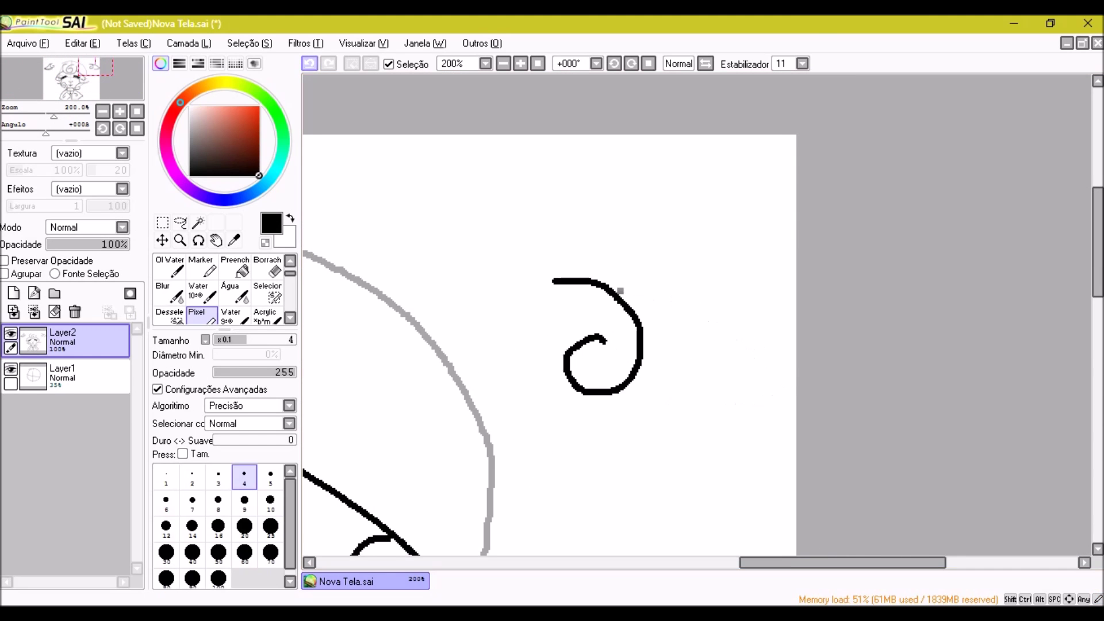
scroll(598, 447, "down", 6)
scroll(497, 476, "up", 3)
Hide the Layer1 guide sketch and make Layer2 the active layer
left_click(63, 377)
left_click(11, 368)
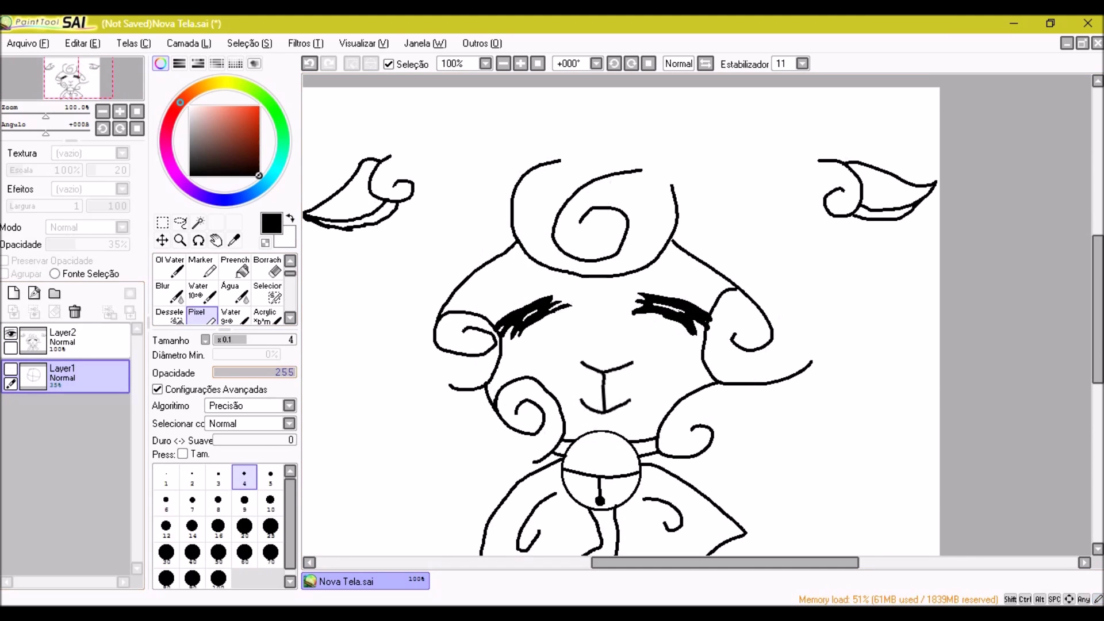
scroll(604, 345, "down", 3)
scroll(635, 382, "up", 5)
scroll(369, 285, "up", 2)
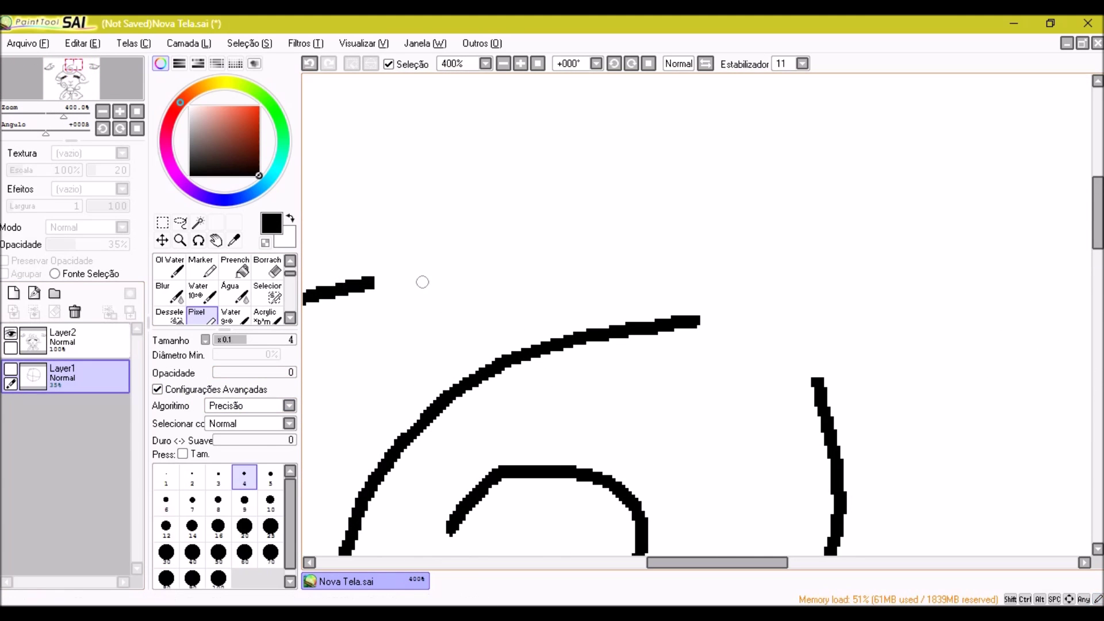
left_click(63, 340)
Clean up the line art on Layer2, erasing stray pixels around the right ear's outline
scroll(390, 308, "down", 2)
scroll(471, 239, "up", 2)
scroll(707, 373, "down", 1)
scroll(604, 395, "up", 2)
scroll(604, 395, "down", 3)
scroll(944, 123, "up", 2)
scroll(802, 242, "down", 2)
scroll(804, 276, "up", 2)
scroll(806, 310, "down", 4)
scroll(794, 311, "up", 4)
scroll(696, 218, "down", 1)
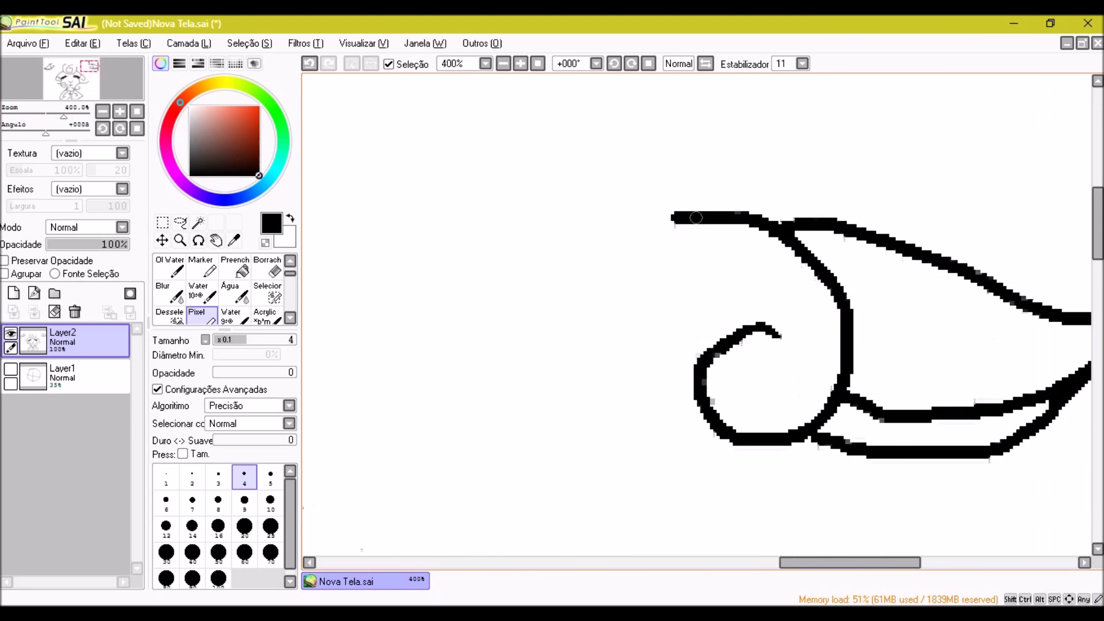
Refine the narrow gap between the right ear's two lower contour lines by erasing with brush size 2
scroll(696, 218, "down", 2)
scroll(696, 218, "up", 5)
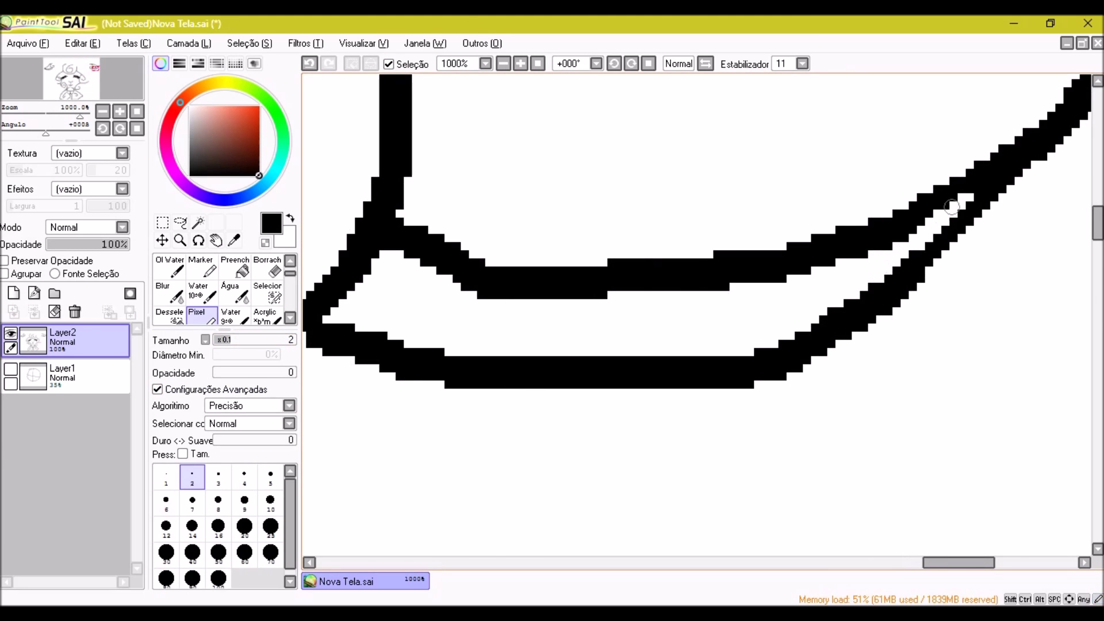
scroll(952, 208, "down", 1)
scroll(745, 339, "down", 4)
Remove the blurry nose and mouth lines from the face on Layer2
scroll(718, 360, "up", 3)
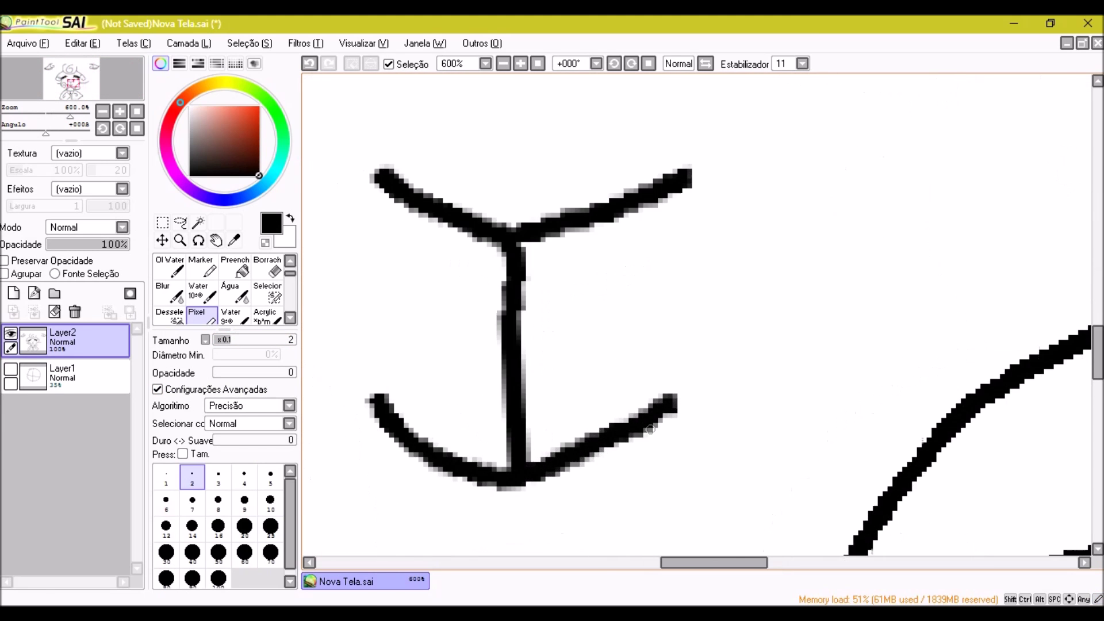
scroll(718, 360, "down", 1)
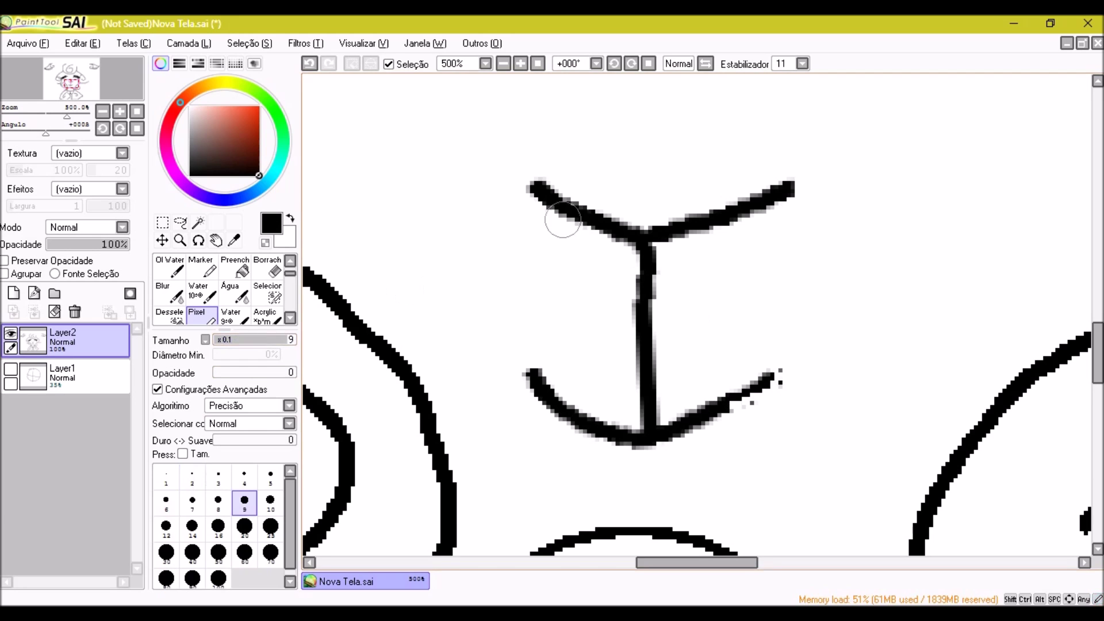
key("ctrl+z")
key("ctrl+z")
key("ctrl+z")
key("ctrl+z")
key("ctrl+z")
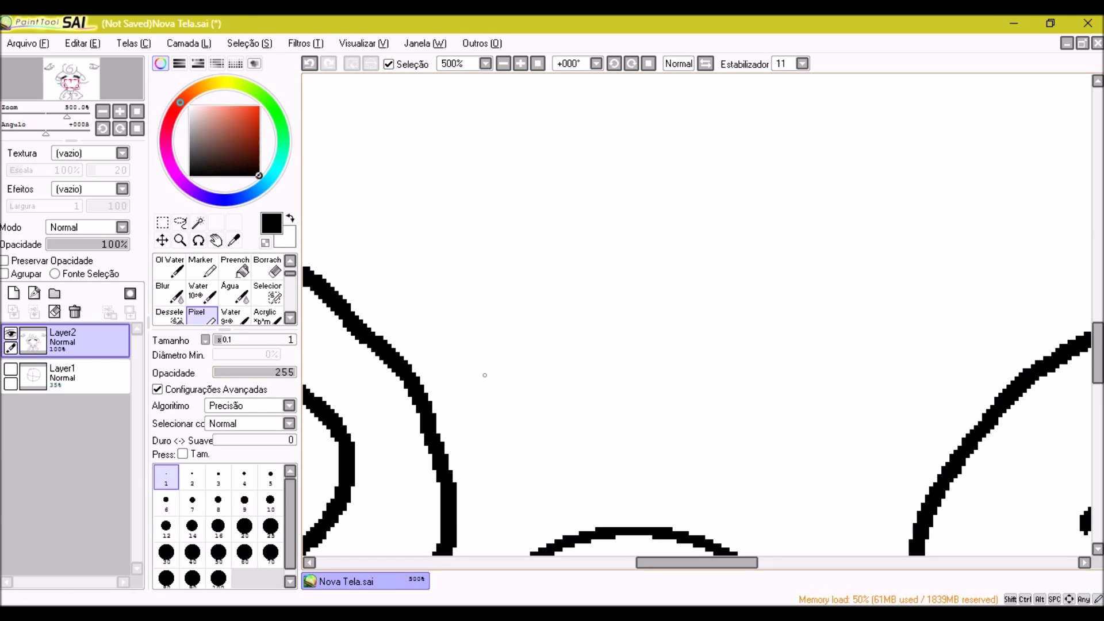
Redraw the Y-shaped nose and the curved mouth joined to it with the crisp size 4 Pixel brush
left_click_drag(615, 364, 834, 311)
scroll(834, 310, "down", 3)
scroll(707, 402, "up", 2)
mouse_move(707, 442)
left_mouse_down()
mouse_move(706, 368)
mouse_move(680, 318)
mouse_move(712, 327)
mouse_move(762, 276)
left_mouse_up()
scroll(762, 277, "down", 3)
scroll(444, 376, "up", 4)
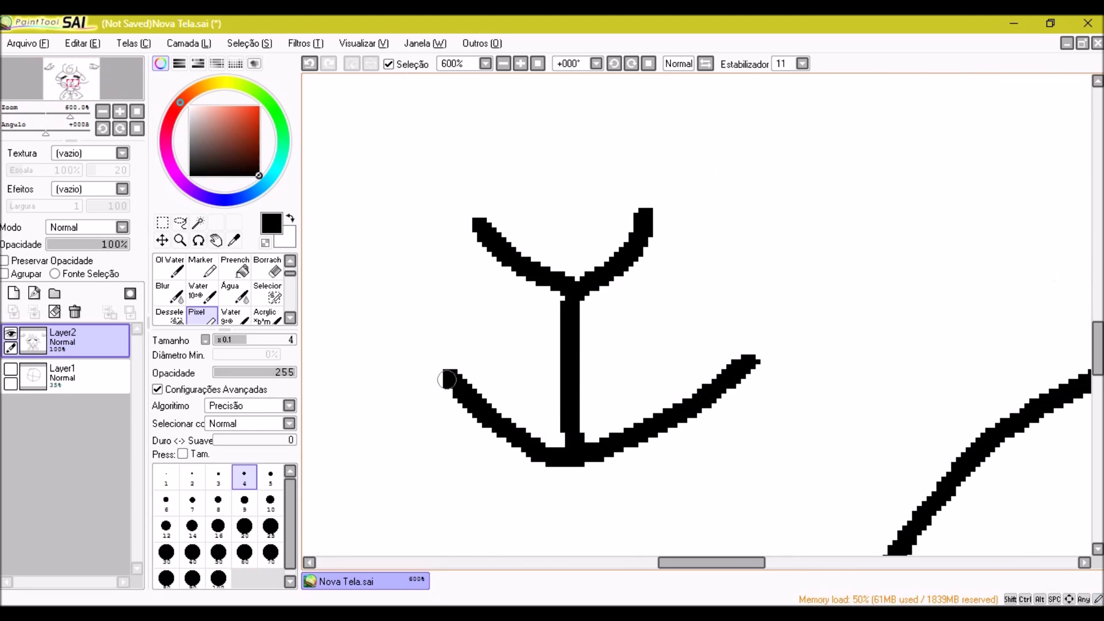
Redraw the wool curl beside the left eyebrow as a rounder spiral with the size 4 Pixel brush
scroll(519, 438, "down", 3)
scroll(695, 316, "up", 3)
scroll(639, 305, "down", 5)
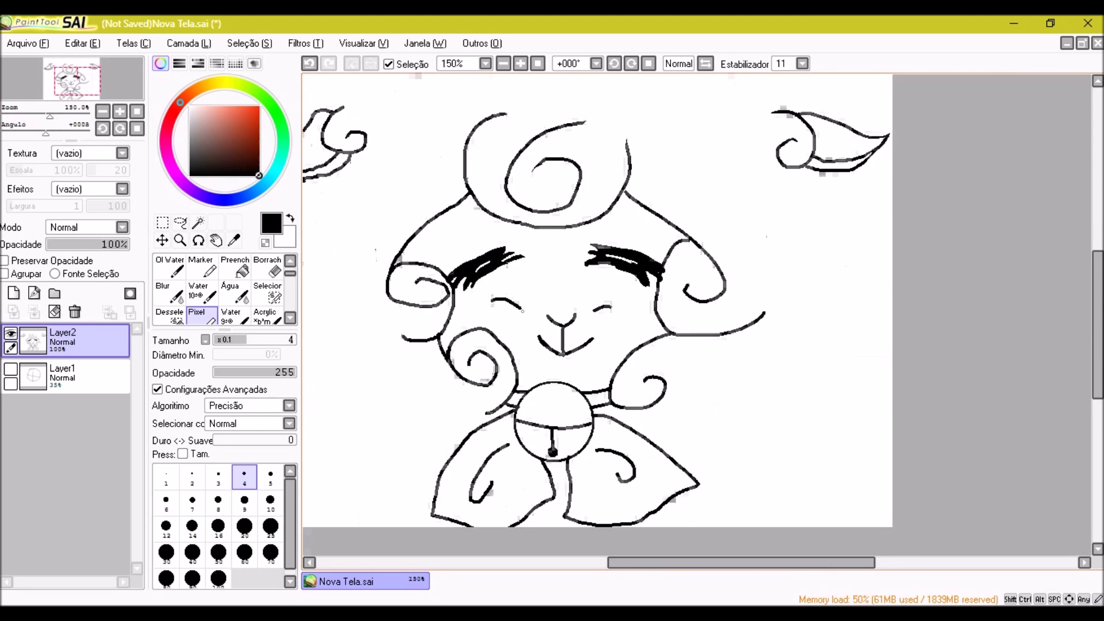
scroll(414, 333, "up", 6)
left_click(226, 372)
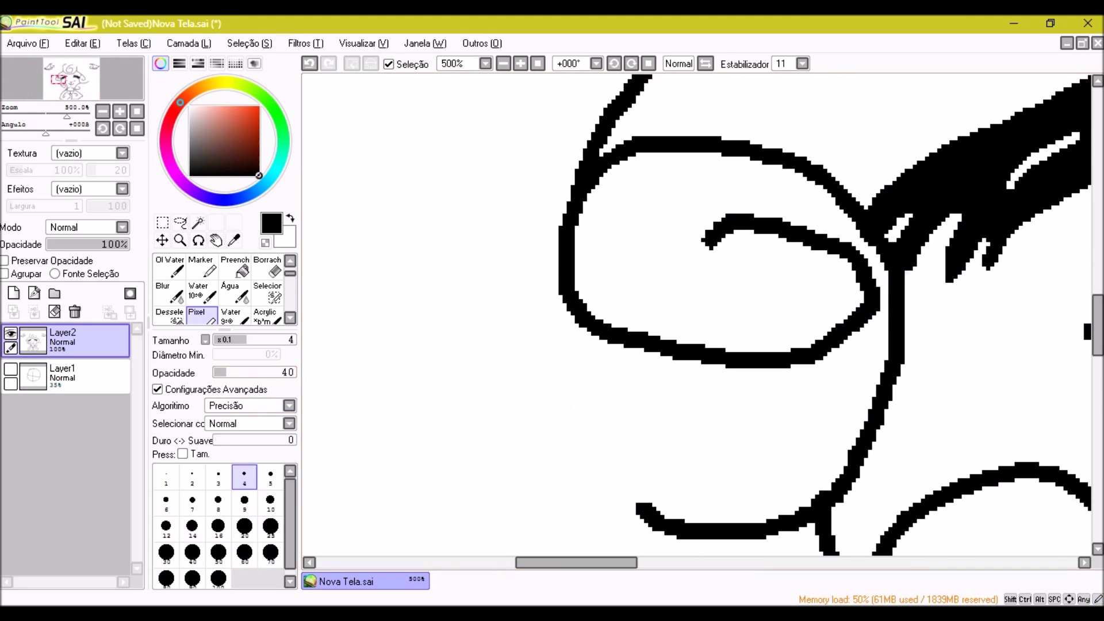
key("ctrl+z")
key("ctrl+z")
left_click_drag(576, 209, 694, 250)
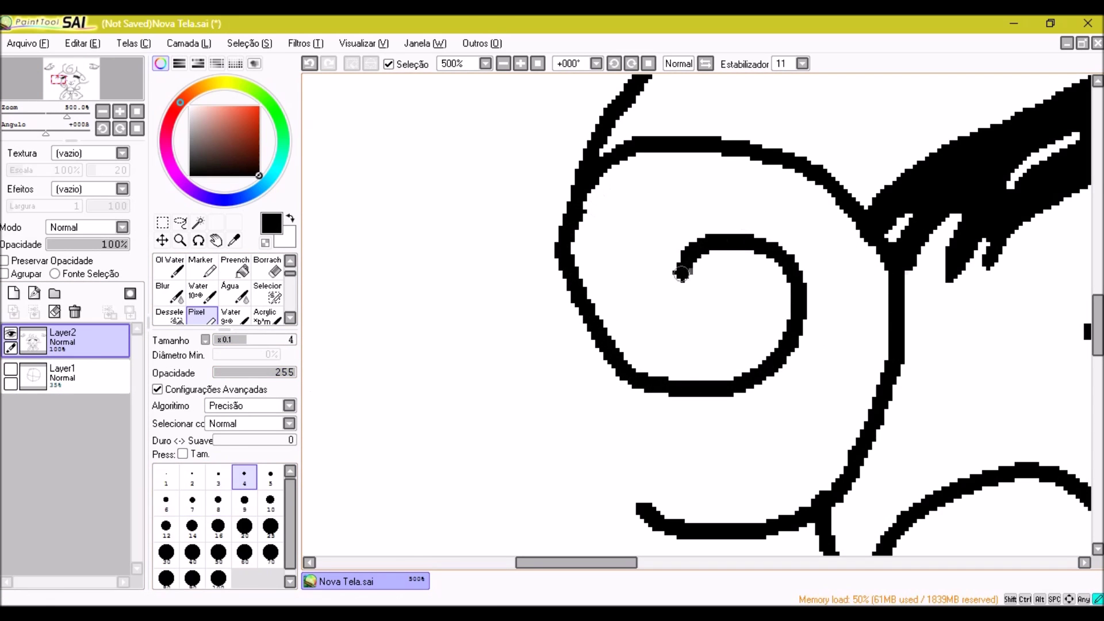
left_click_drag(724, 294, 741, 389)
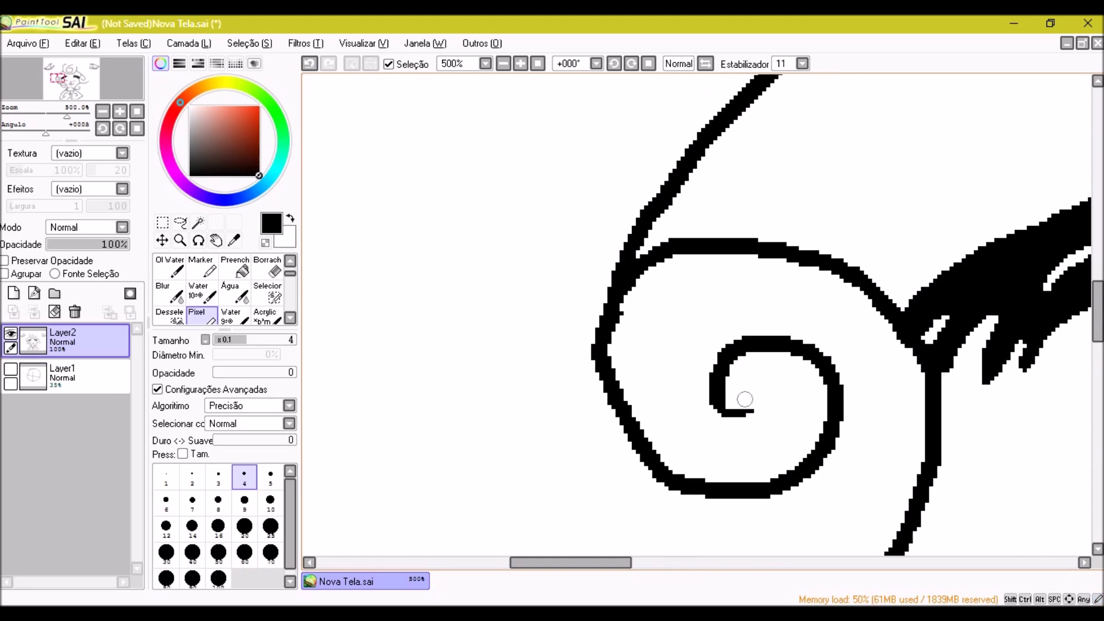
Taper the open end of the top wool tuft's left outline by erasing with brush size 4
scroll(770, 398, "down", 3)
scroll(782, 484, "down", 5)
scroll(762, 233, "up", 5)
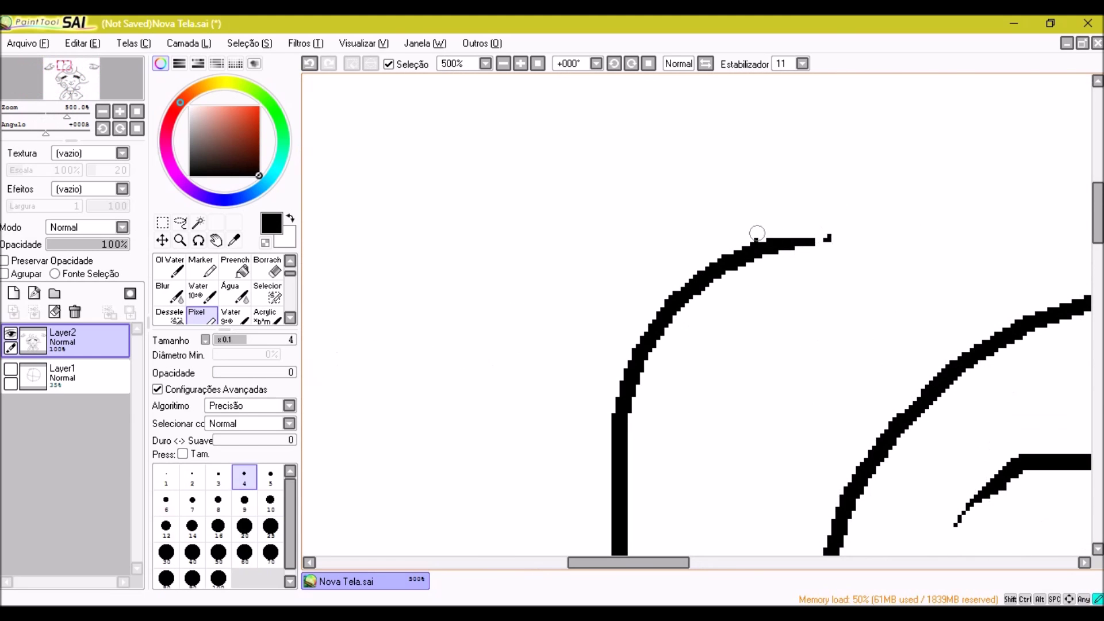
Smooth the left ear's two lower contour lines and open the gap between them by erasing with brush sizes 1 and 2
scroll(442, 350, "up", 1)
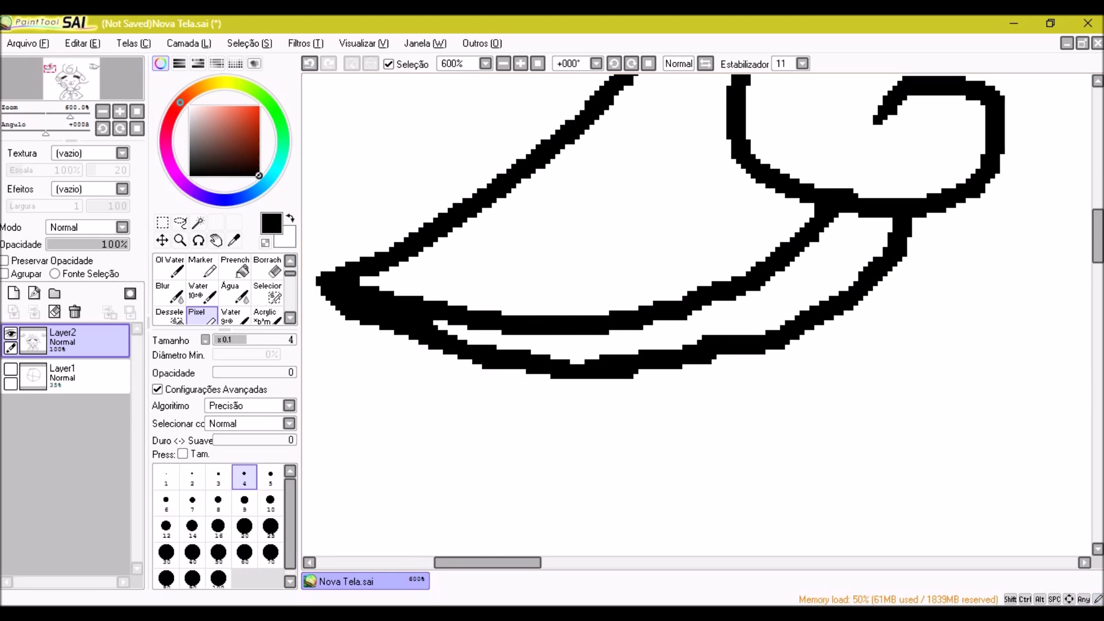
scroll(336, 298, "down", 3)
scroll(698, 315, "up", 4)
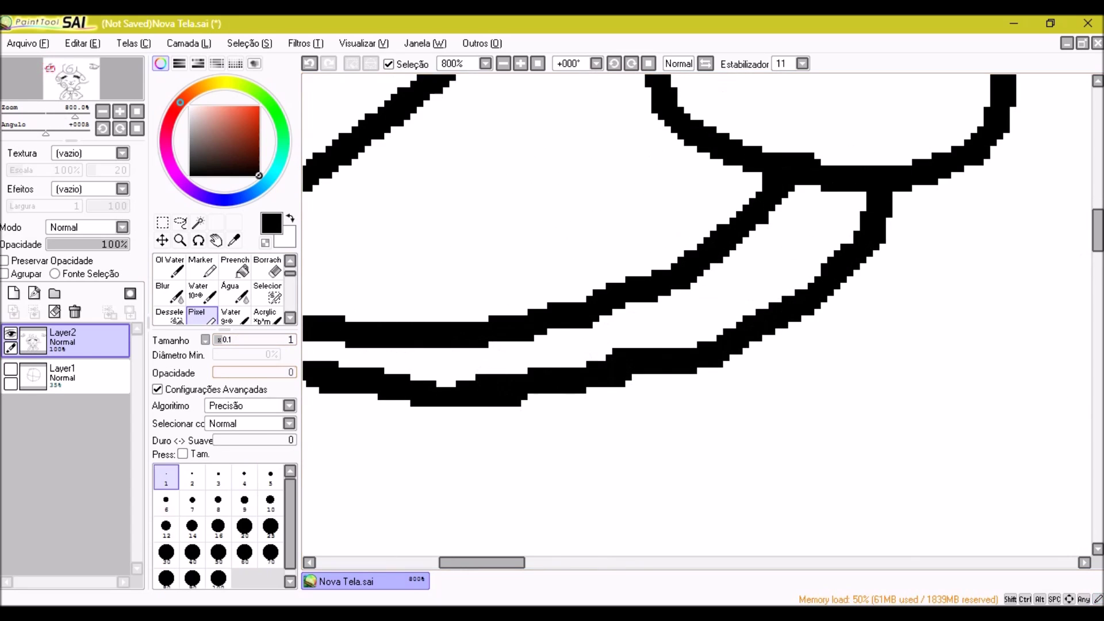
scroll(457, 395, "down", 3)
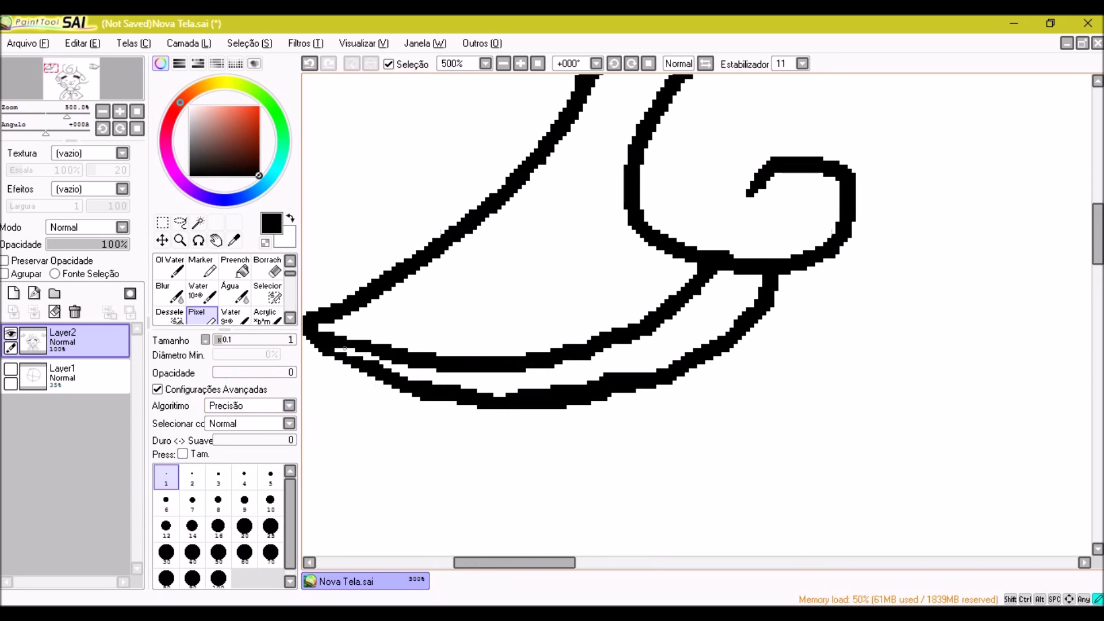
scroll(608, 386, "up", 3)
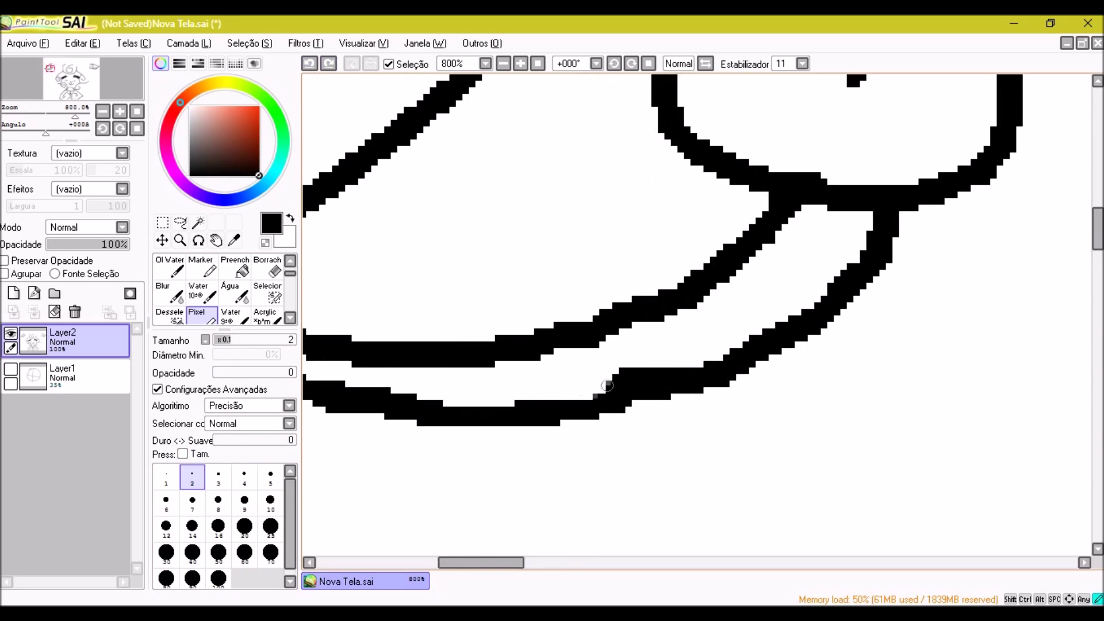
scroll(626, 370, "down", 4)
scroll(625, 370, "up", 4)
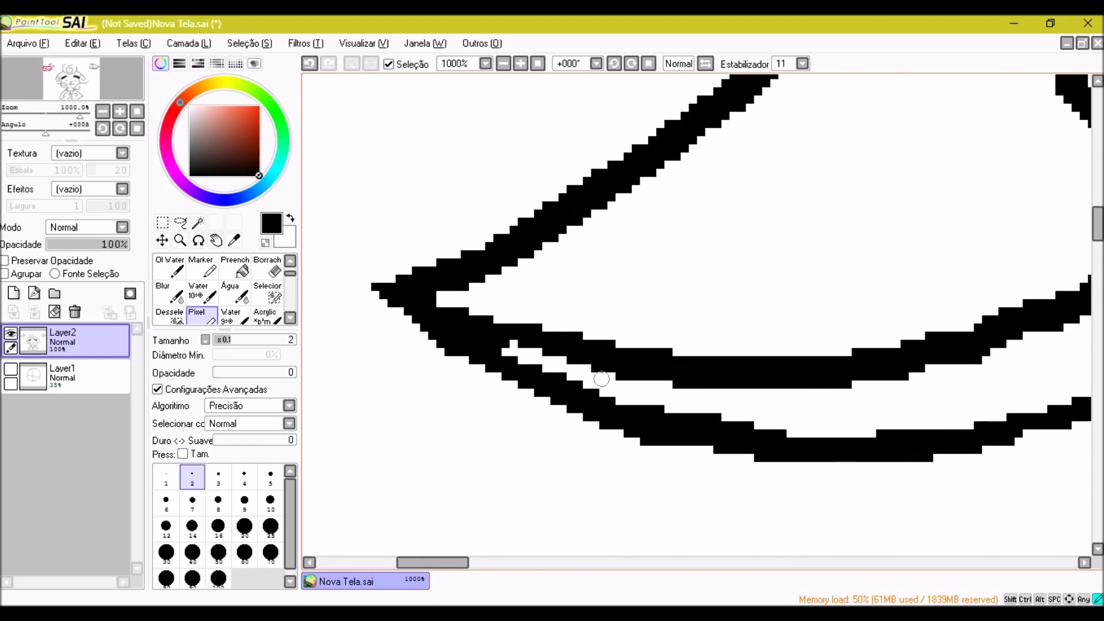
Trim the loose line end of the right wool curl by erasing with brush size 2
scroll(625, 370, "down", 6)
scroll(606, 362, "up", 8)
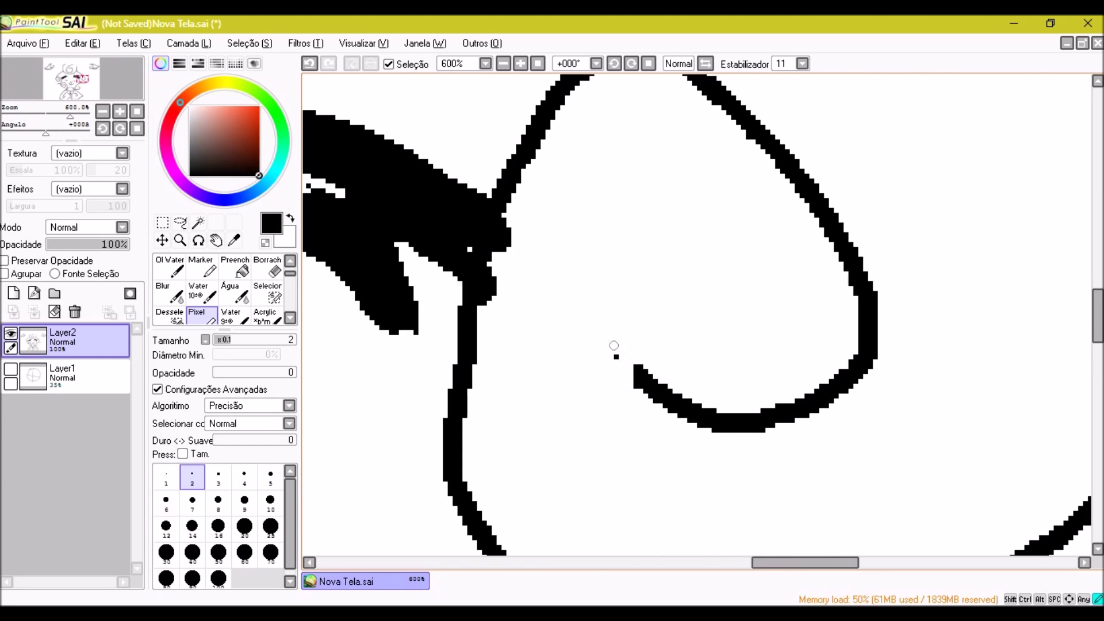
scroll(614, 345, "down", 3)
scroll(767, 391, "up", 4)
scroll(756, 433, "down", 3)
scroll(604, 489, "up", 3)
scroll(604, 488, "down", 3)
scroll(570, 347, "up", 3)
Taper the ends of the inner curl lines on both collar leaves by erasing with brush size 2
scroll(571, 347, "down", 3)
scroll(626, 317, "up", 3)
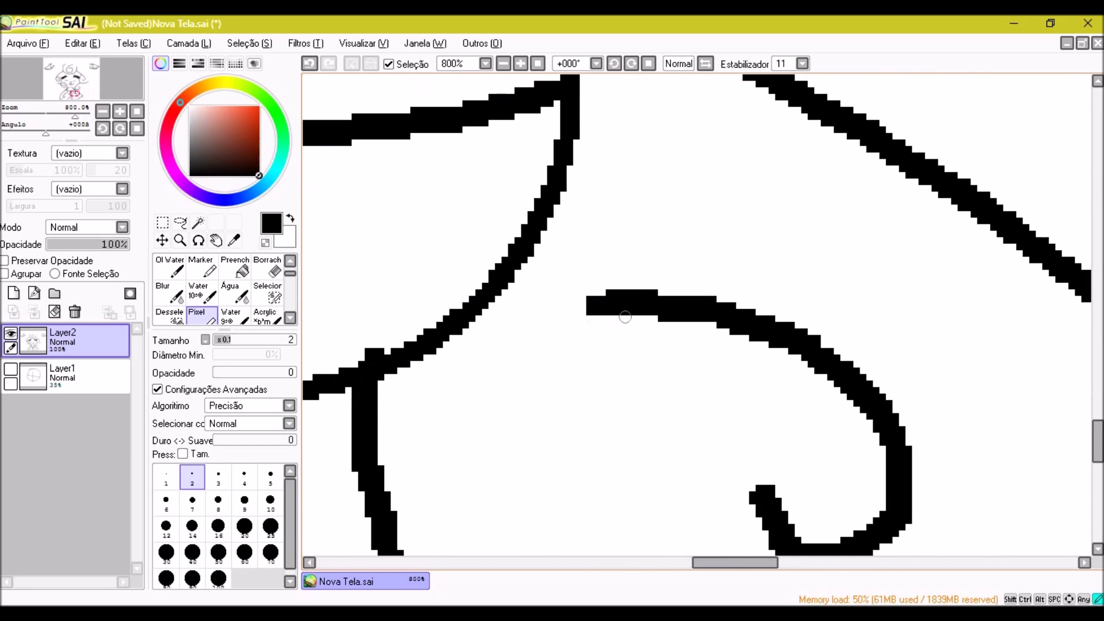
scroll(593, 307, "down", 3)
scroll(592, 307, "up", 3)
scroll(575, 345, "down", 3)
scroll(536, 398, "up", 3)
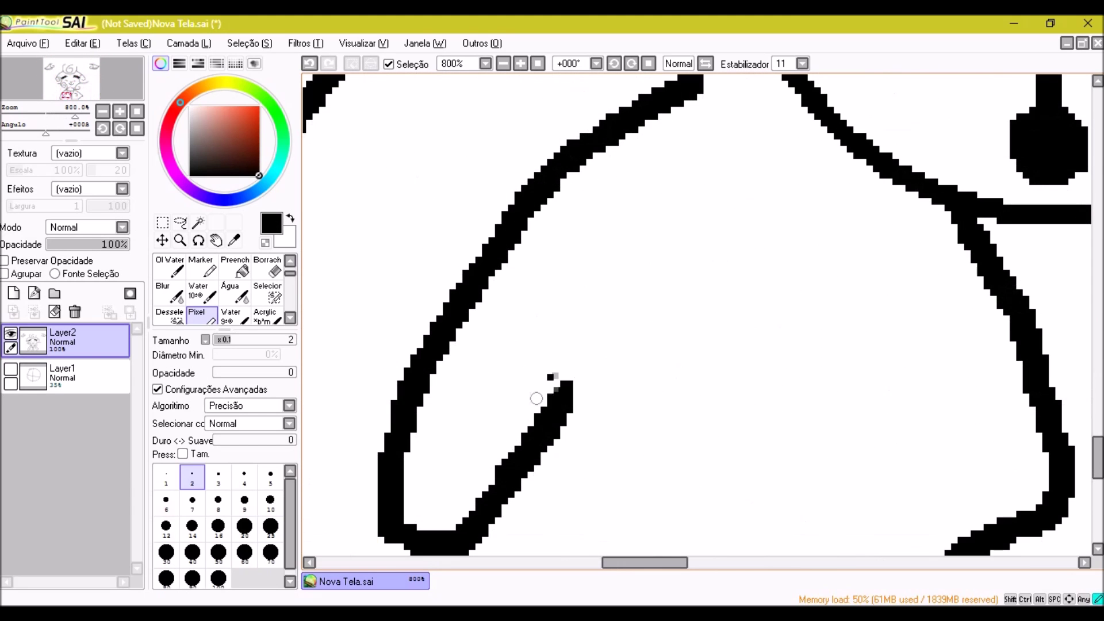
scroll(547, 377, "down", 2)
scroll(702, 111, "down", 3)
scroll(731, 247, "up", 2)
scroll(725, 253, "down", 3)
scroll(767, 200, "up", 5)
scroll(702, 316, "down", 5)
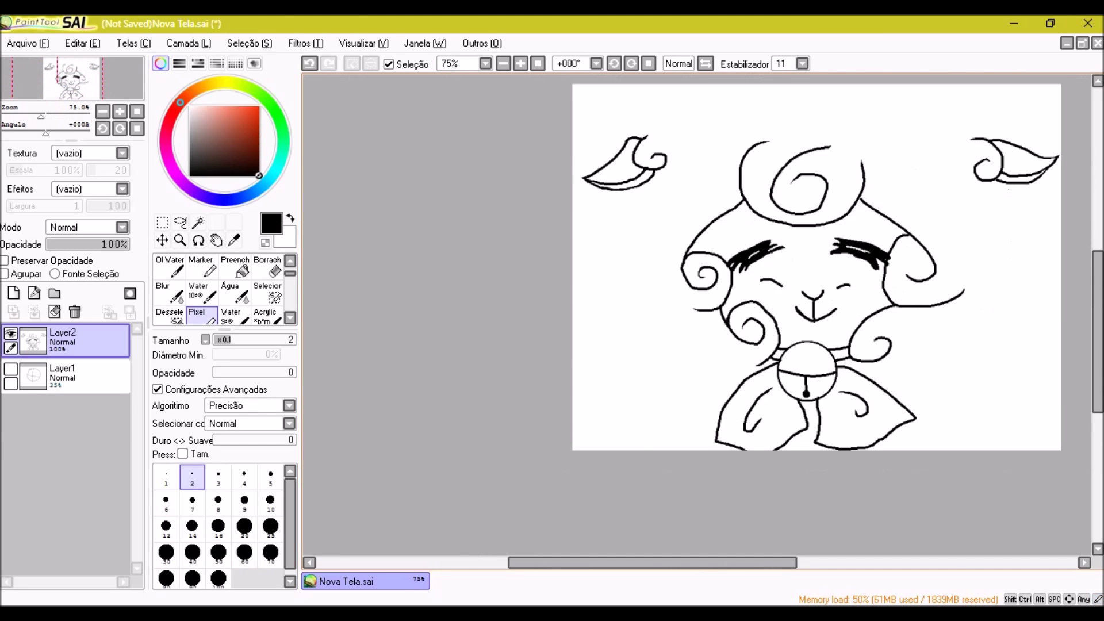
Refine the narrow gap between the lower contour lines at the right ear's tip with brush size 1
scroll(1008, 207, "up", 6)
scroll(1007, 207, "down", 3)
scroll(697, 315, "up", 2)
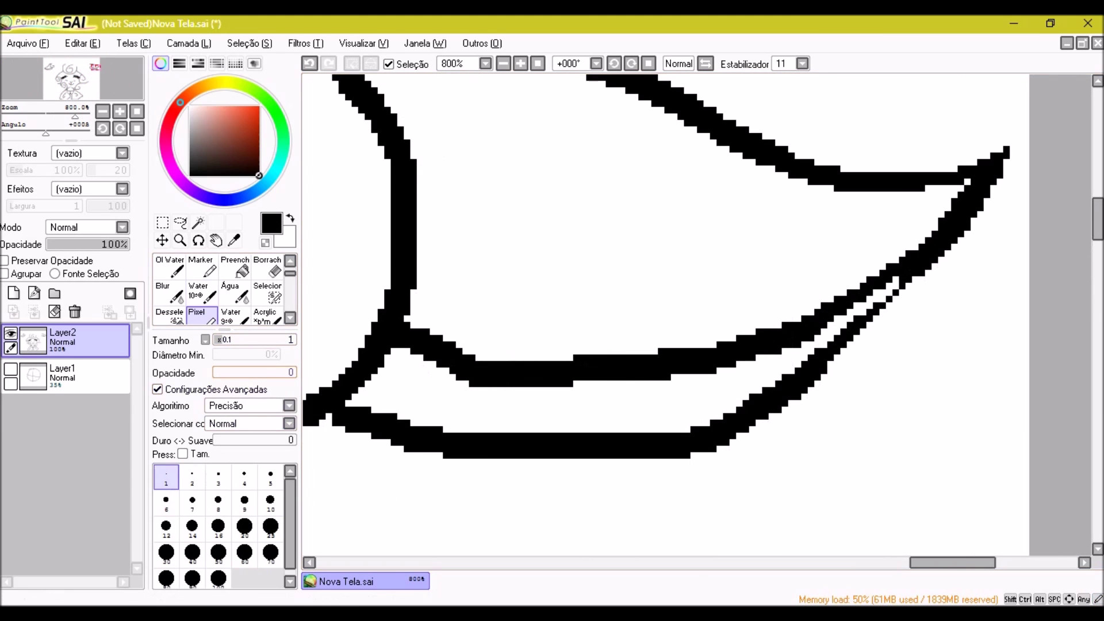
scroll(907, 270, "down", 5)
scroll(776, 383, "up", 3)
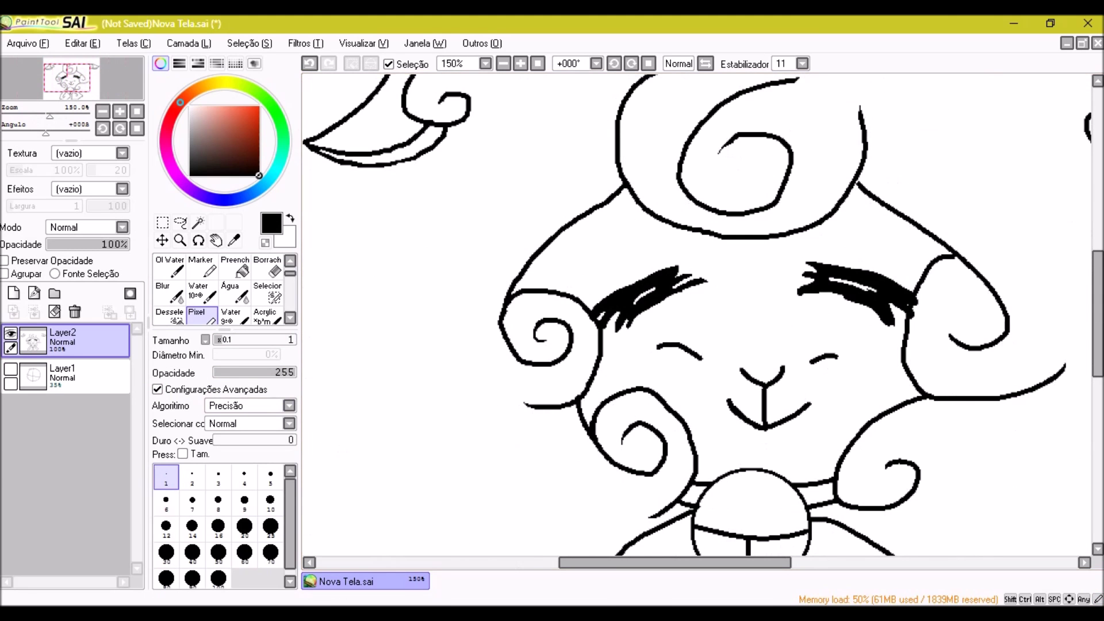
Add a new layer, place it directly below Layer2, and choose a pale cream colour
scroll(697, 315, "up", 1)
scroll(697, 315, "down", 5)
left_click(270, 500)
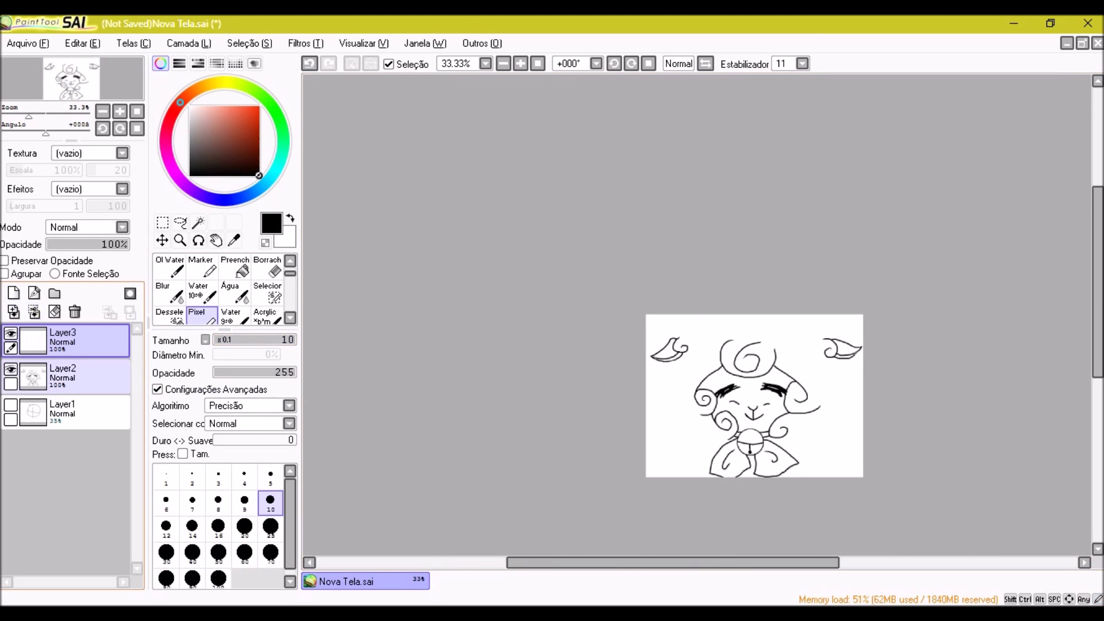
left_click(13, 293)
left_click_drag(63, 411, 63, 362)
left_click(190, 107)
left_click(218, 82)
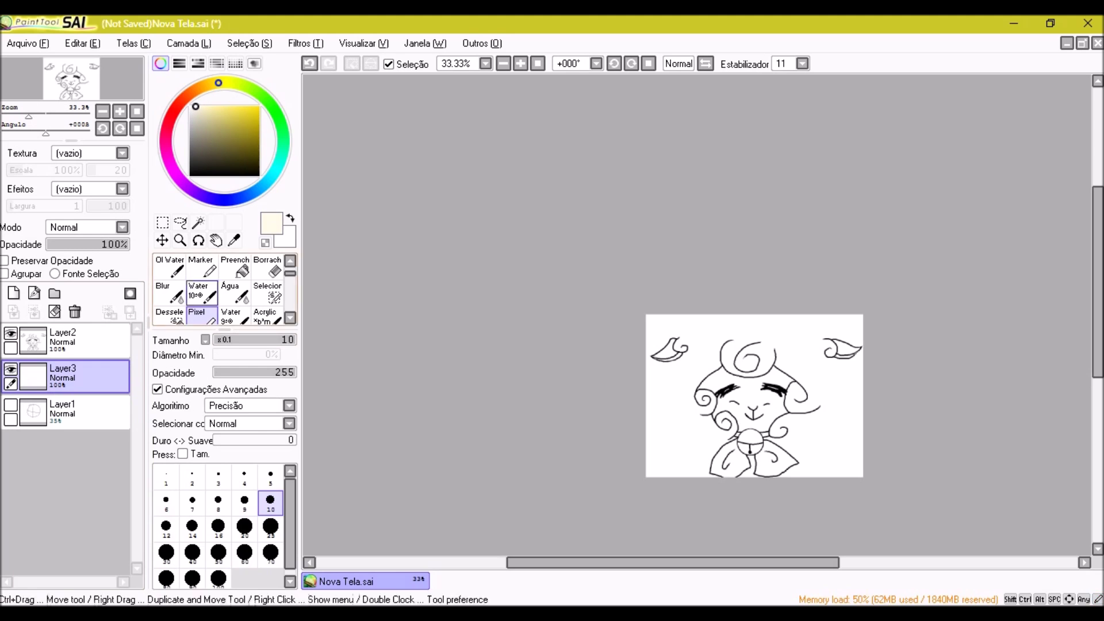
Fill the background and wool on Layer3 with the pale cream colour, using Layer2's line art to select areas
left_click(245, 553)
scroll(673, 477, "up", 2)
left_click(63, 339)
left_click(198, 222)
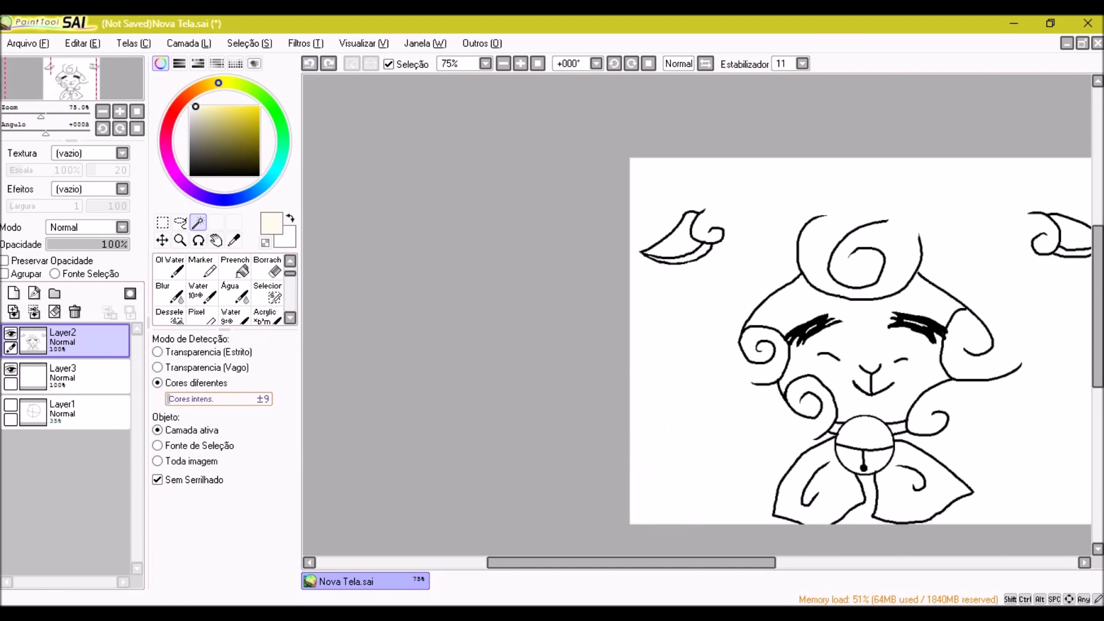
left_click(690, 258)
scroll(690, 258, "up", 3)
scroll(690, 259, "down", 7)
scroll(687, 317, "up", 3)
left_click(63, 377)
left_click(235, 267)
left_click(489, 461)
Select the large inner areas of both ears from the Layer2 line art with the Magic Wand
left_click(63, 339)
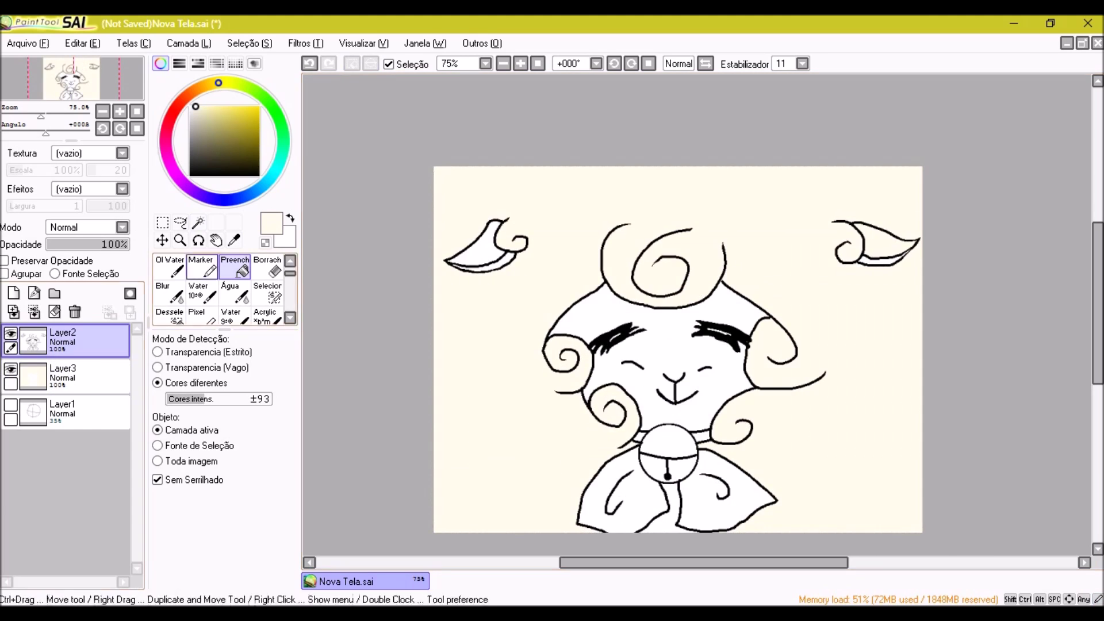
left_click(198, 222)
scroll(690, 317, "up", 4)
scroll(690, 316, "right", 5)
left_click(885, 242)
scroll(696, 316, "up", 1)
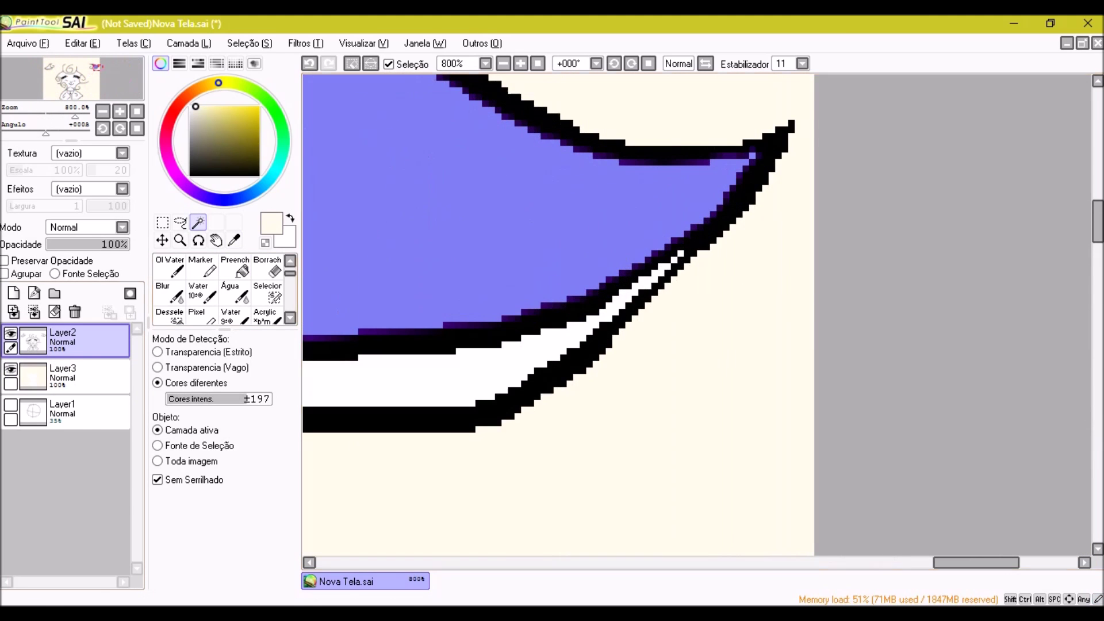
scroll(696, 316, "down", 8)
scroll(696, 317, "up", 4)
scroll(696, 316, "down", 4)
scroll(696, 316, "up", 5)
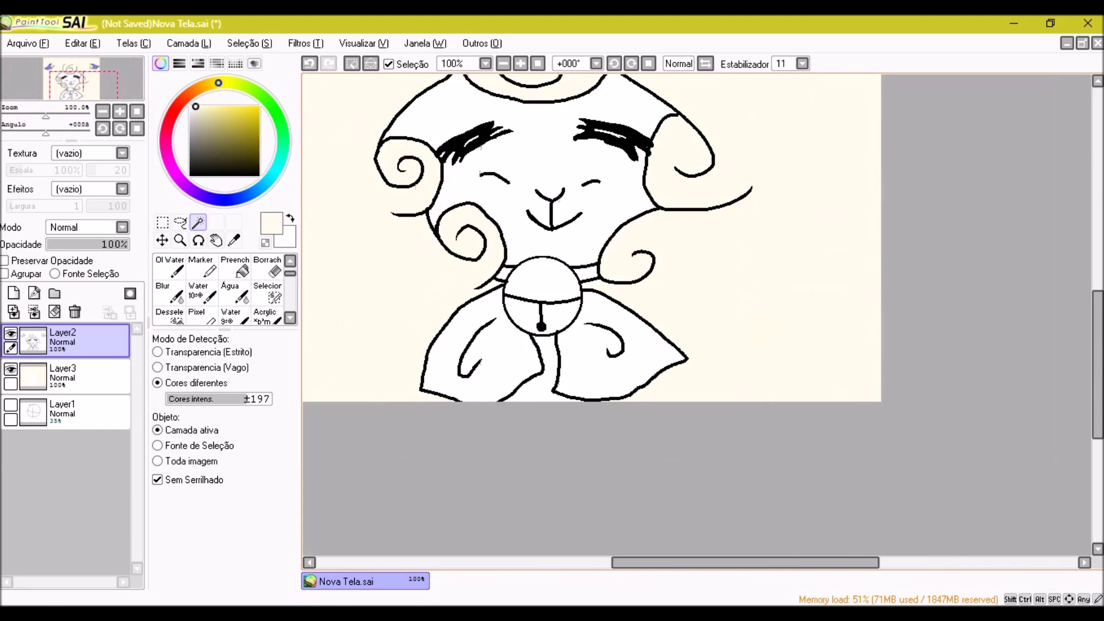
Try filling the selected inner areas of both ears on Layer3 with pale yellow
scroll(696, 316, "up", 2)
left_click(206, 107)
left_click(63, 377)
left_click(235, 267)
left_click(397, 225)
left_click(932, 212)
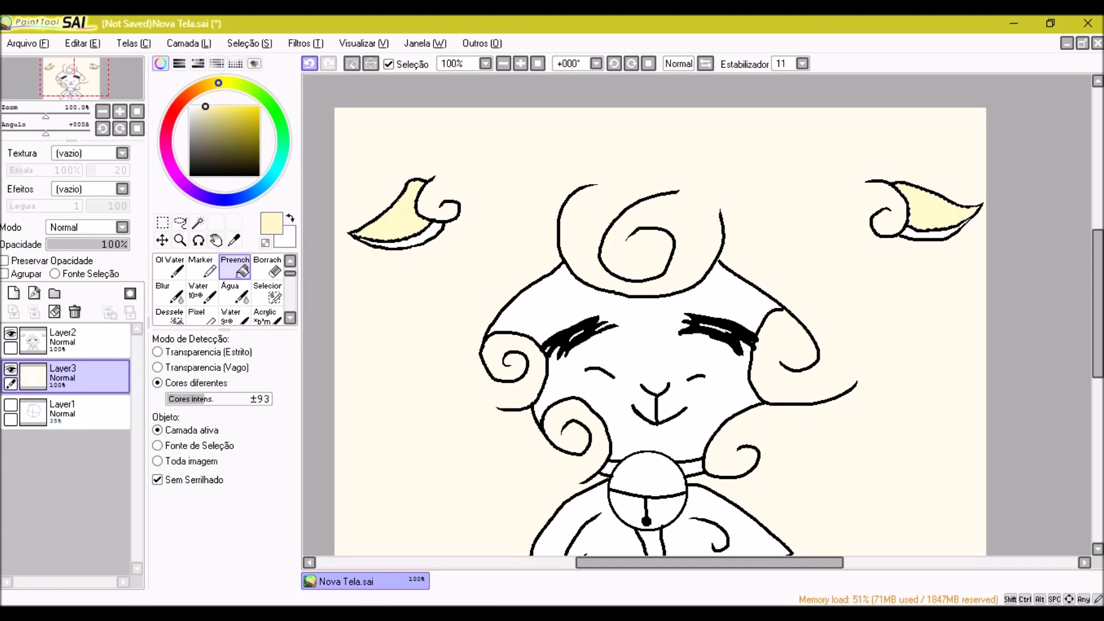
Select the sheep's face inside the Layer2 line art with the Magic Wand
scroll(696, 317, "up", 4)
scroll(696, 316, "down", 6)
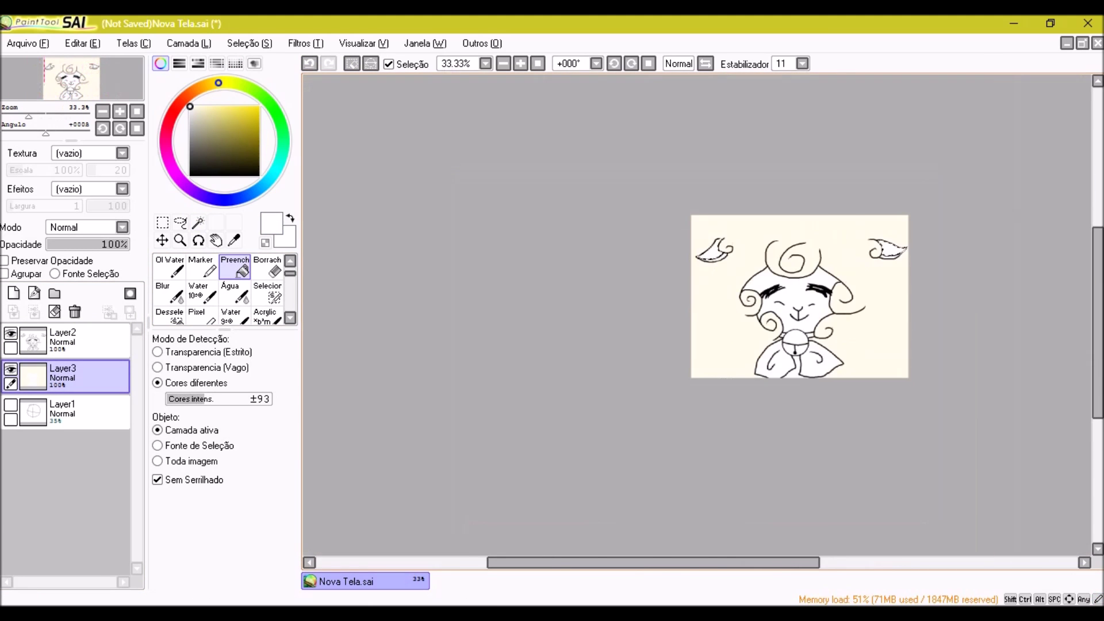
scroll(696, 316, "up", 4)
left_click(63, 340)
left_click(678, 253)
key("ctrl+z")
left_click(679, 253)
scroll(696, 316, "up", 2)
scroll(696, 317, "up", 1)
scroll(696, 317, "down", 2)
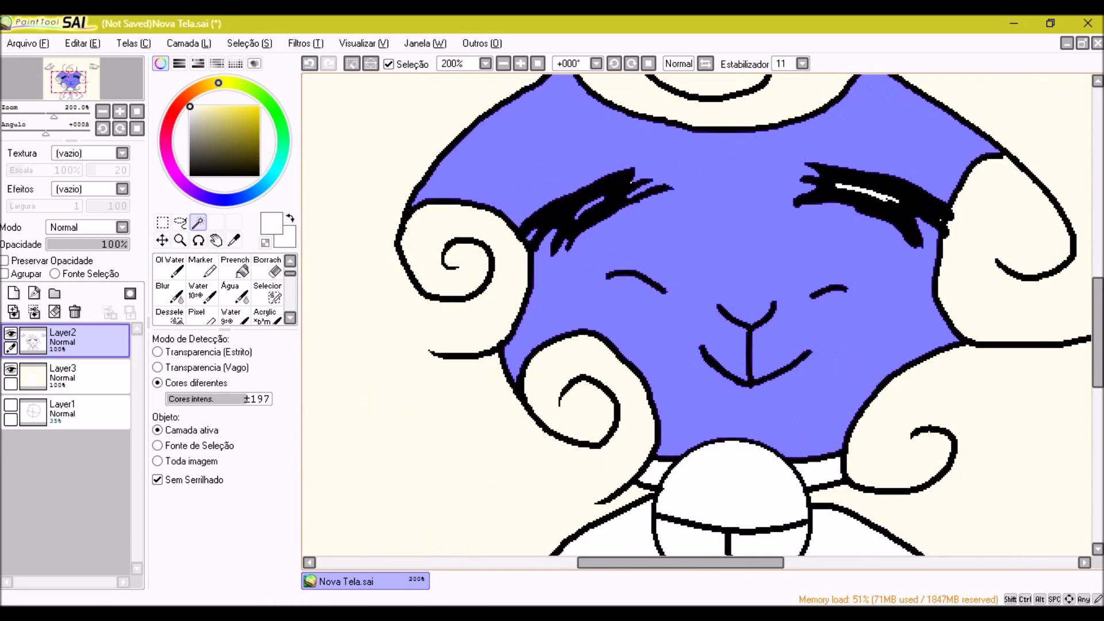
Fill the selected face with white on Layer3
scroll(696, 316, "up", 1)
scroll(696, 316, "down", 2)
scroll(696, 316, "down", 2)
left_click(63, 376)
scroll(696, 316, "up", 4)
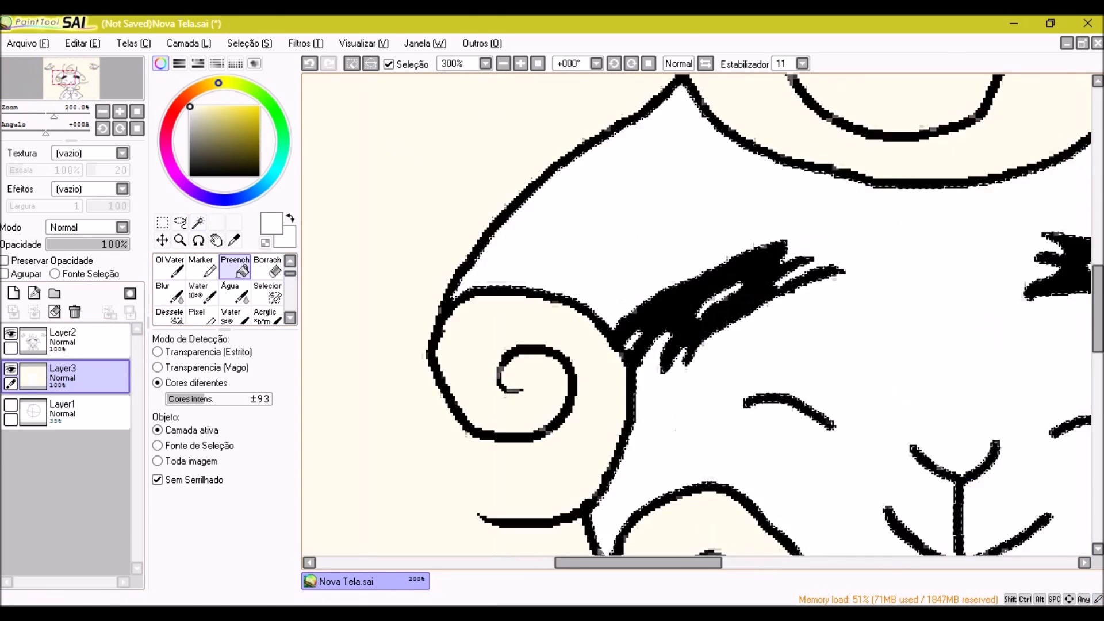
left_click(197, 315)
scroll(599, 291, "down", 6)
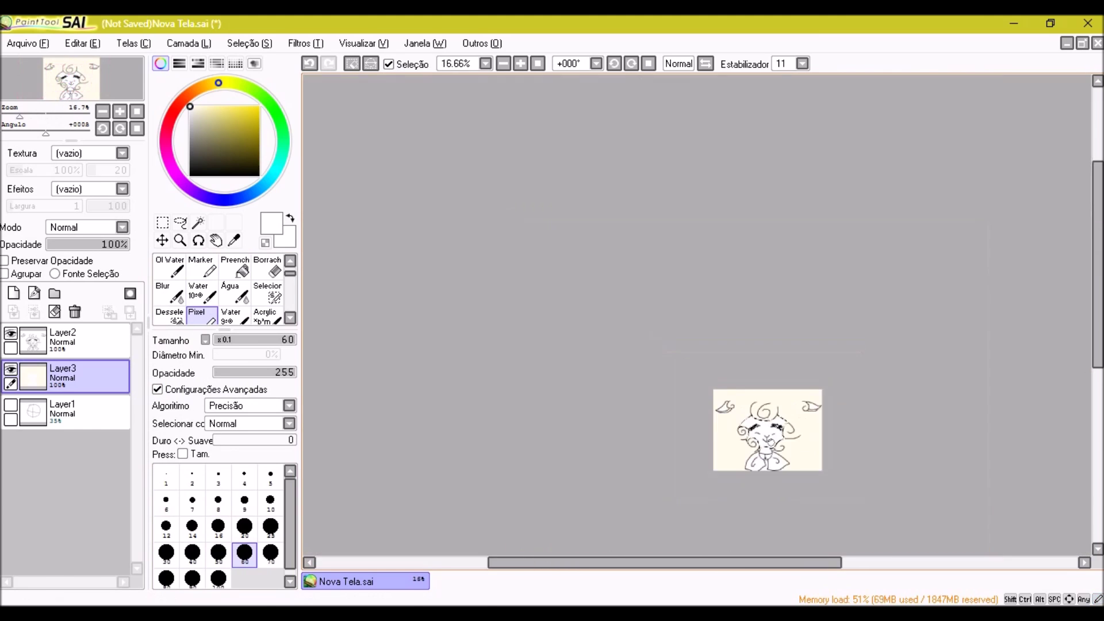
Select the narrow lower bands of both ears from the Layer2 line art with the Magic Wand
scroll(599, 291, "up", 2)
left_click(63, 341)
left_click(198, 222)
scroll(696, 316, "up", 1)
left_click(370, 217)
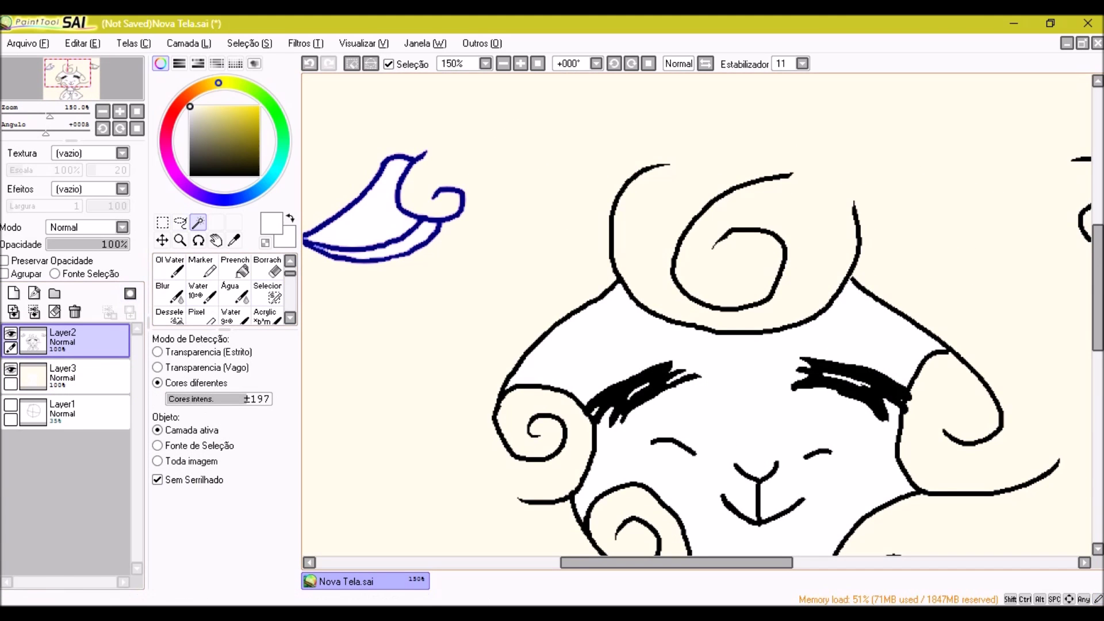
scroll(696, 316, "right", 3)
left_click(736, 230)
scroll(742, 248, "up", 3)
left_click(949, 349)
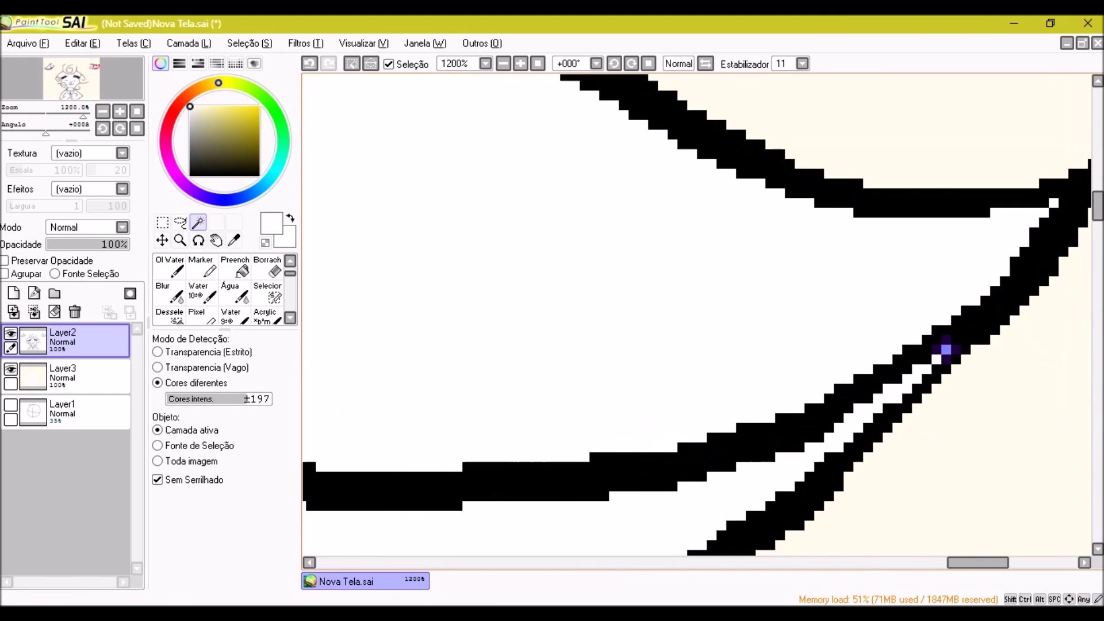
scroll(949, 350, "down", 4)
Paint the selected lower bands of both ears pale pink on Layer3 with the size 60 Pixel brush
left_click(197, 315)
left_click(63, 376)
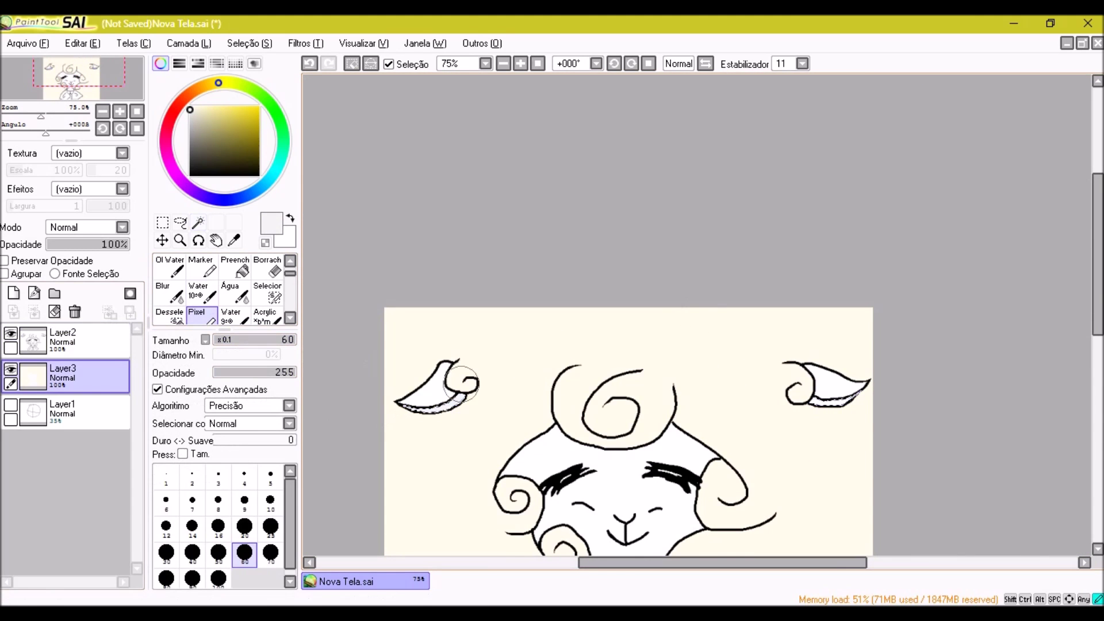
scroll(395, 424, "down", 2)
scroll(553, 263, "up", 2)
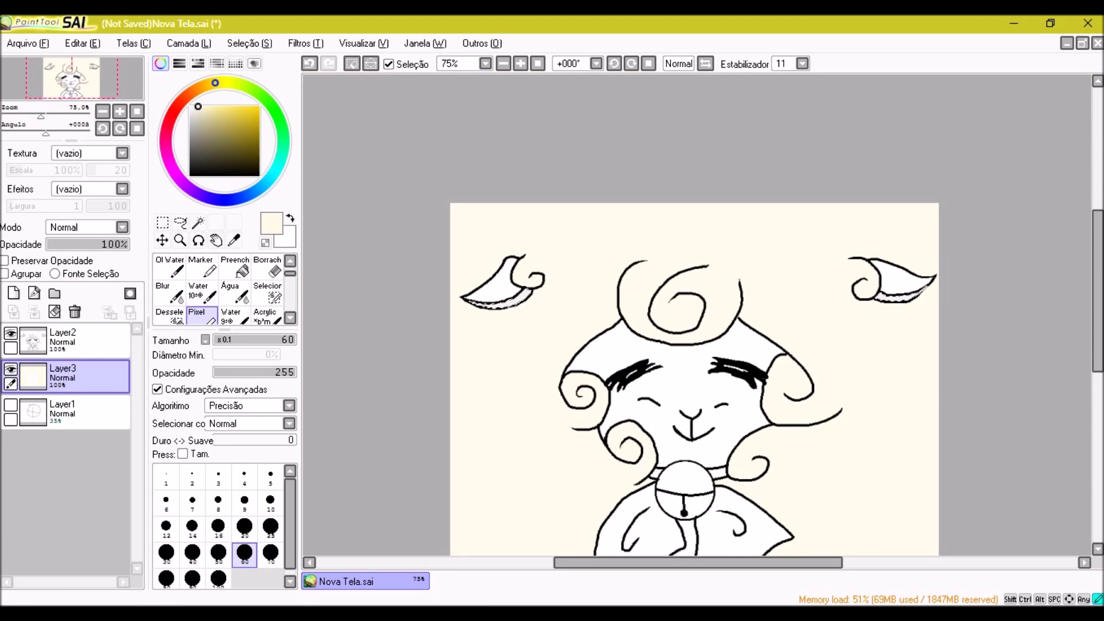
left_click(182, 102)
left_click_drag(529, 292, 463, 316)
scroll(632, 322, "up", 2)
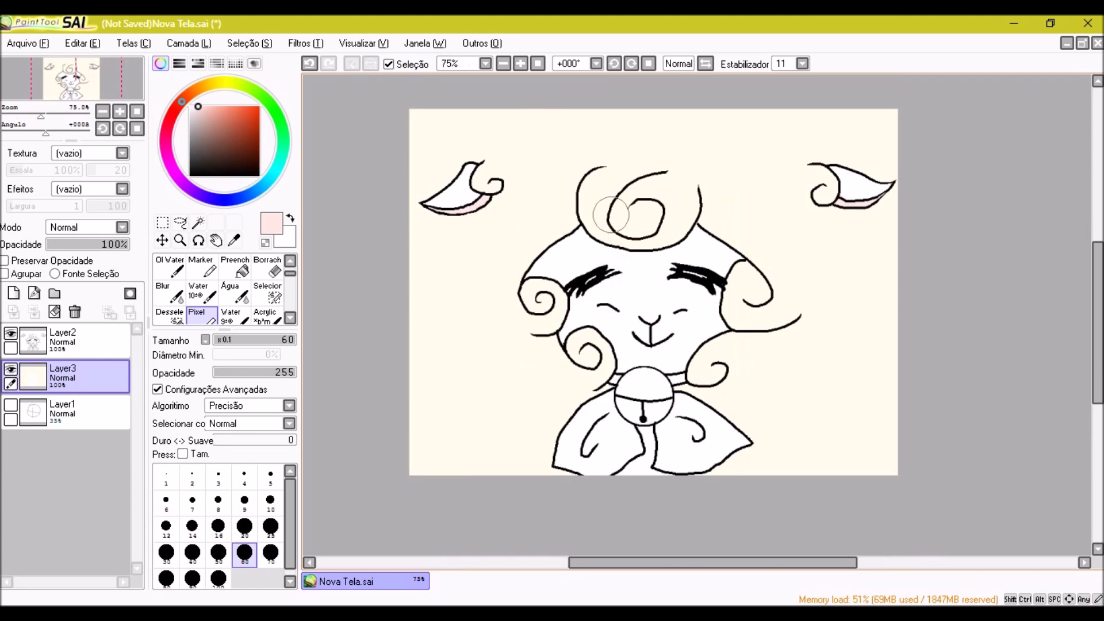
Select the collar bell with the Magic Wand on Layer2 and fill it with pale yellow on Layer3
left_click(63, 340)
left_click(198, 222)
left_click(637, 299)
scroll(637, 322, "down", 2)
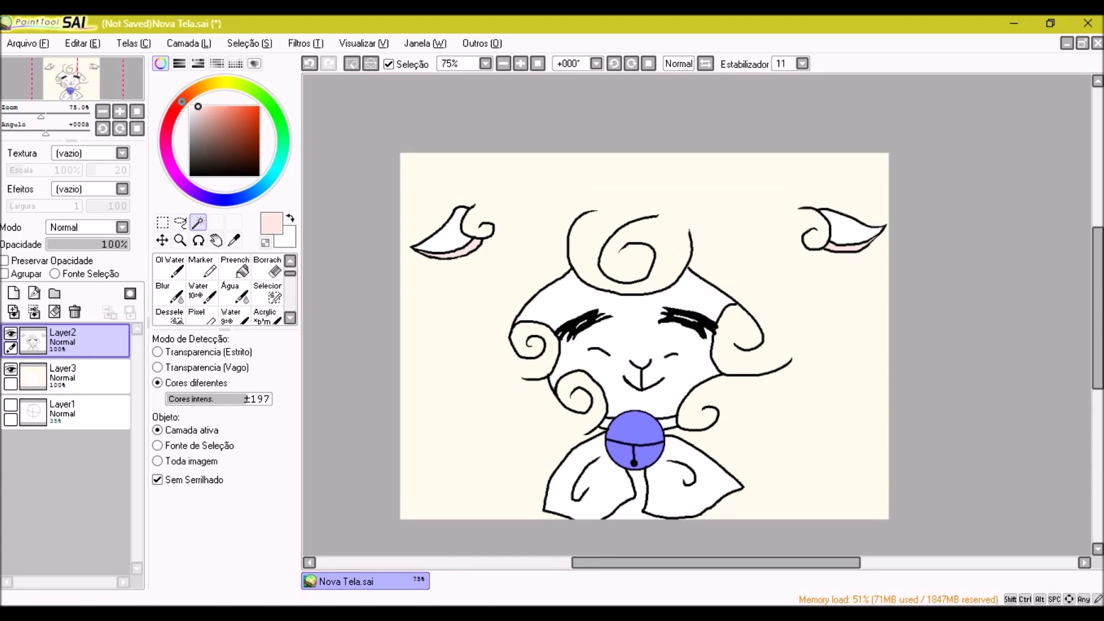
left_click(221, 82)
left_click(235, 268)
left_click(64, 377)
left_click(636, 431)
scroll(635, 438, "up", 2)
scroll(636, 438, "down", 2)
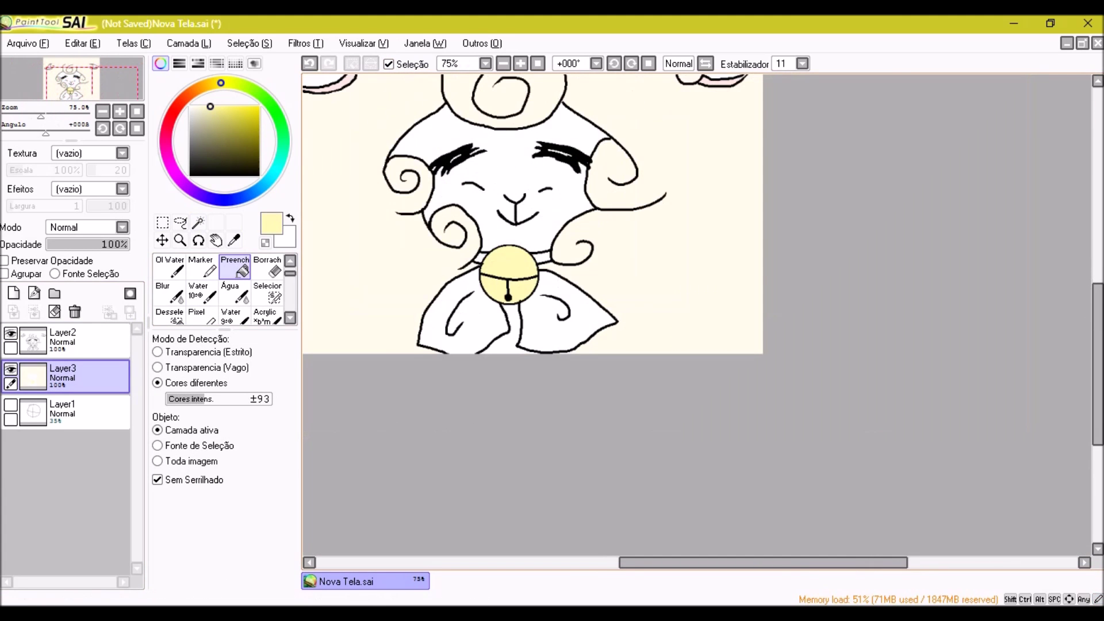
Select the collar band pieces beside the bell from the Layer2 line art with the Magic Wand and fill them with salmon red on Layer3
left_click(188, 95)
left_click(63, 339)
left_click(198, 222)
scroll(477, 339, "up", 1)
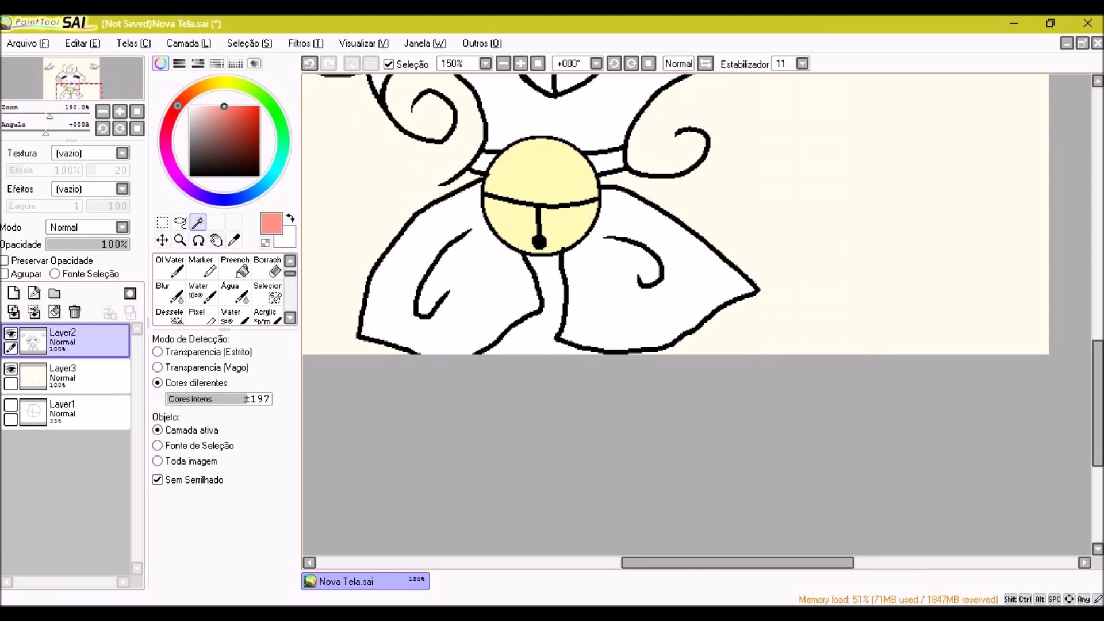
left_click_drag(541, 195, 466, 241)
left_click(63, 377)
left_click(235, 267)
key("ctrl+d")
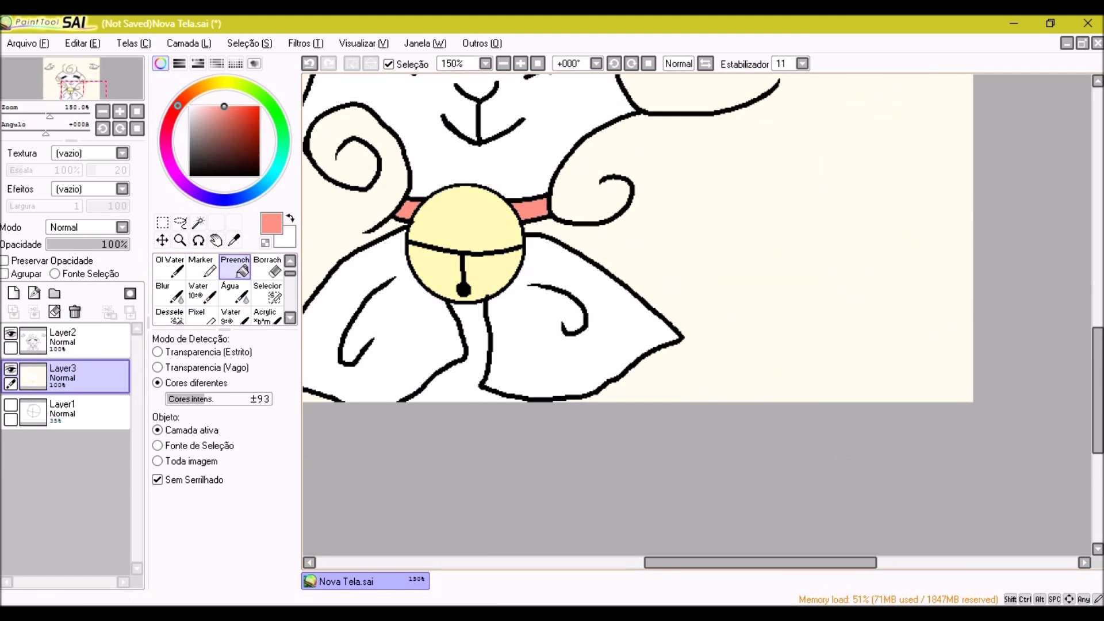
Select both bow halves below the bell on Layer2 with the Magic Wand and fill them with salmon red on Layer3
scroll(633, 259, "down", 2)
left_click(63, 340)
left_click(199, 222)
left_click(380, 276)
left_click(598, 276)
left_click(64, 376)
left_click(235, 267)
left_click(575, 288)
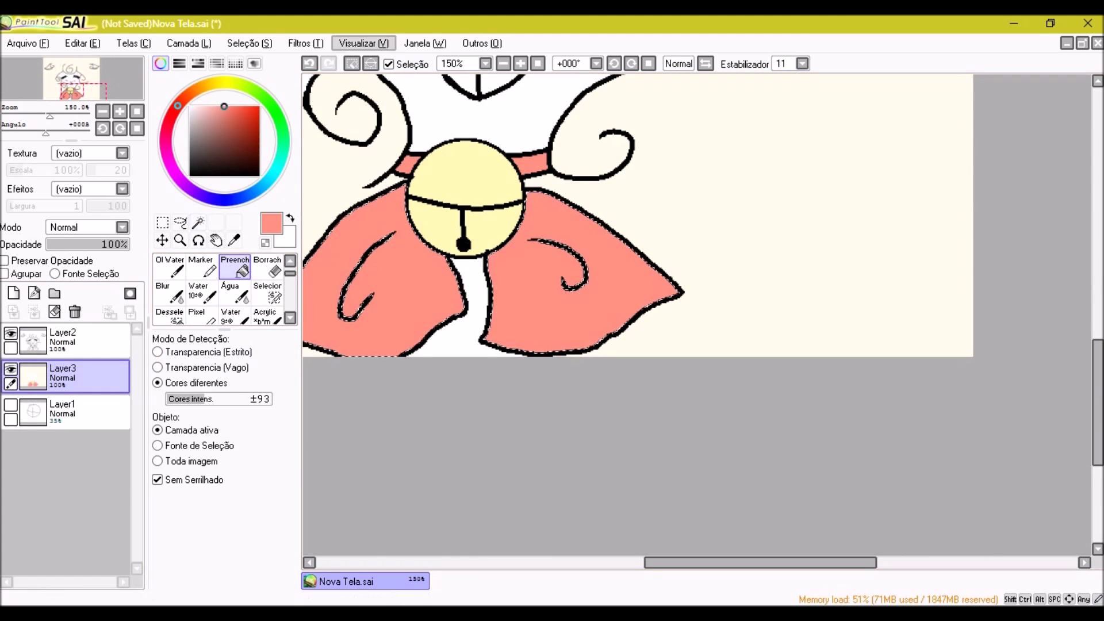
key("ctrl+d")
scroll(696, 314, "down", 3)
scroll(541, 261, "up", 1)
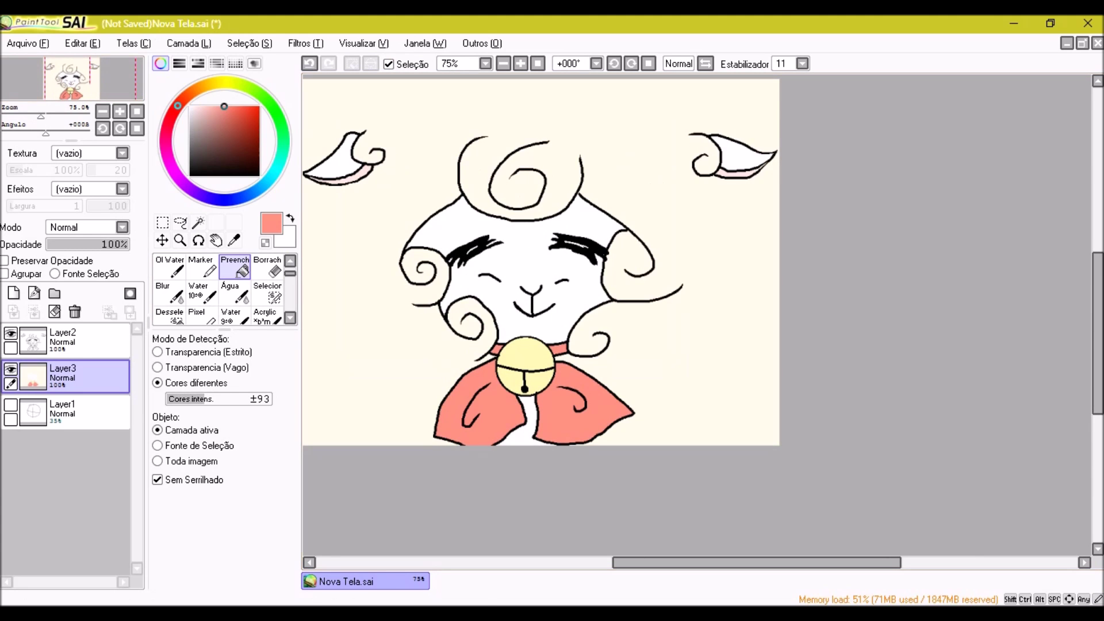
Create a new layer above Layer3, try the Sobrepor blend mode, and leave it at Normal with 31% opacity
left_click(13, 293)
left_click(196, 315)
left_click(86, 227)
left_click(63, 282)
scroll(408, 260, "up", 4)
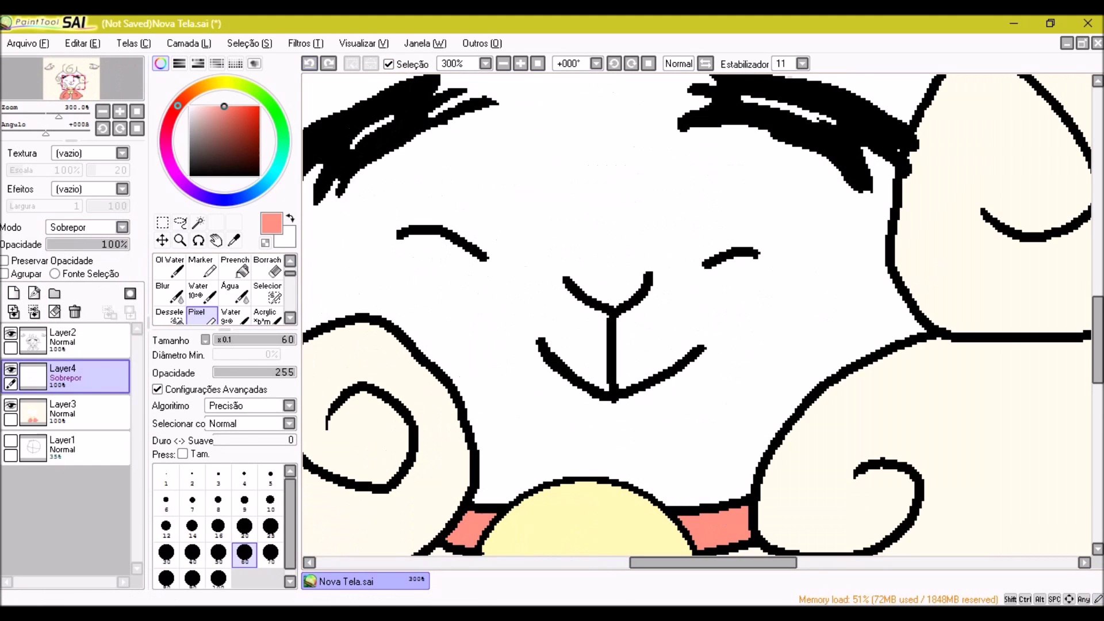
key("ctrl+z")
scroll(487, 218, "down", 2)
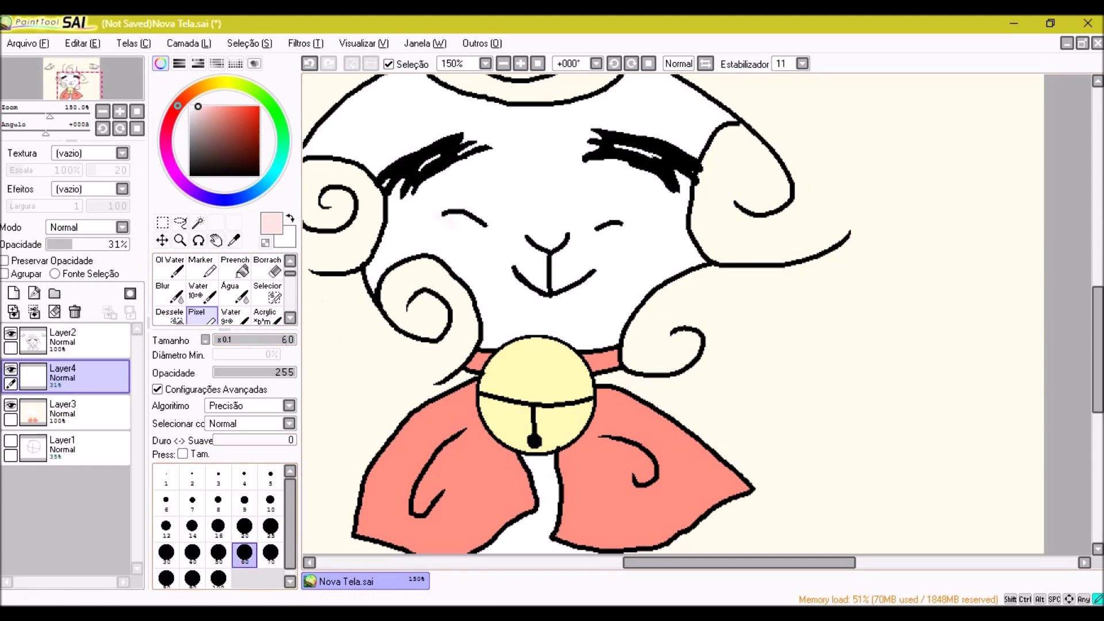
Select the face from the Layer2 line art and paint a pale pink circle on each cheek on Layer4 with the size 60 Pixel brush
scroll(601, 230, "down", 1)
left_click(69, 339)
left_click(198, 222)
left_click(566, 173)
left_click(69, 377)
left_click(196, 315)
scroll(369, 247, "up", 3)
scroll(573, 238, "down", 1)
scroll(573, 239, "down", 1)
left_click(713, 241)
Create a new layer above Layer4 and try the Sobrepor blend mode on it
left_click(13, 293)
left_click(87, 228)
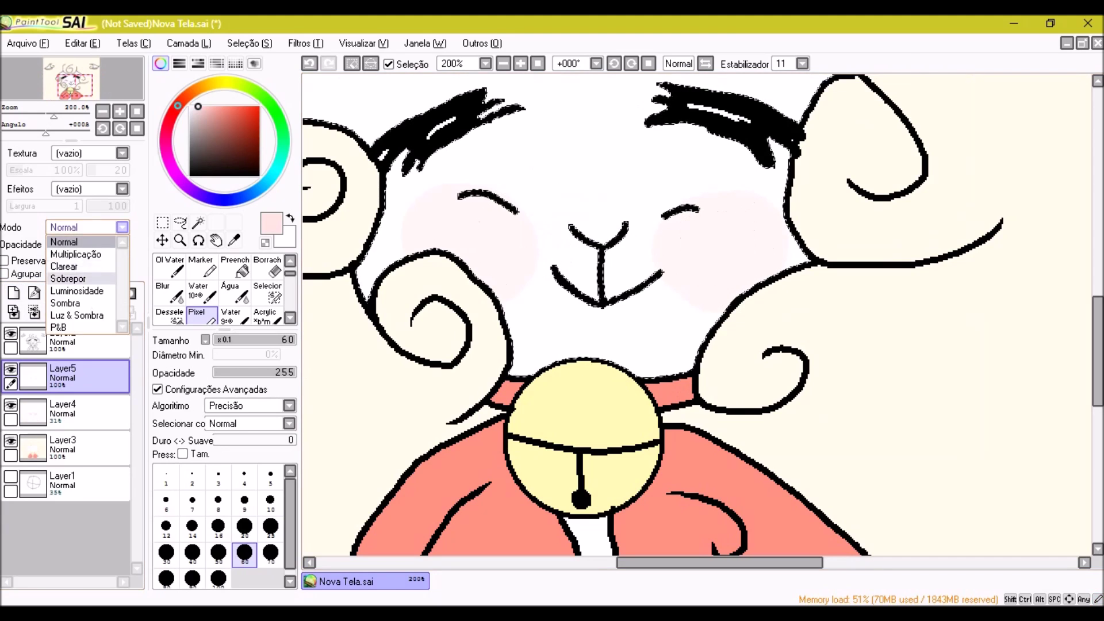
left_click(63, 280)
Choose a stronger salmon pink and reduce the Pixel brush to size 20, undoing the test change
left_click(217, 106)
key("bracketleft")
key("bracketleft")
key("bracketleft")
key("bracketleft")
key("bracketleft")
key("bracketleft")
key("bracketleft")
key("bracketleft")
key("bracketleft")
key("ctrl+z")
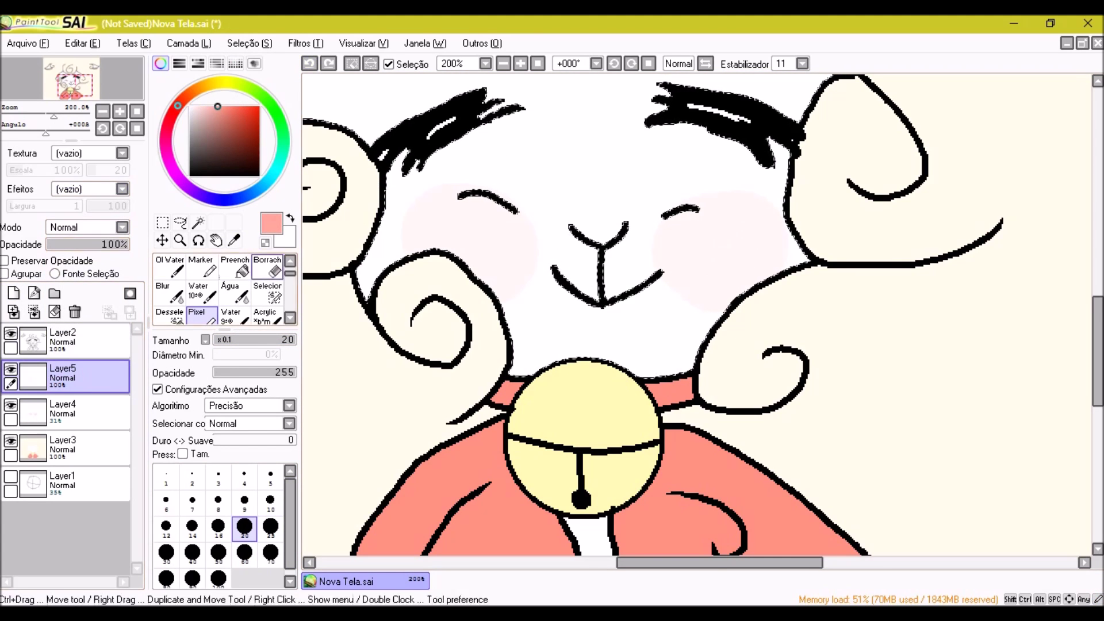
Paint smaller salmon pink circles inside both cheek blushes on Layer5 and lower the layer's opacity to 43%
left_click_drag(454, 256, 468, 221)
scroll(416, 246, "up", 2)
left_click_drag(506, 276, 567, 249)
scroll(567, 249, "down", 4)
scroll(466, 304, "up", 3)
left_click_drag(130, 244, 81, 243)
Add a new layer above Layer5 and paint darker pink centres on both cheeks with the size 20 Pixel brush
left_click(13, 293)
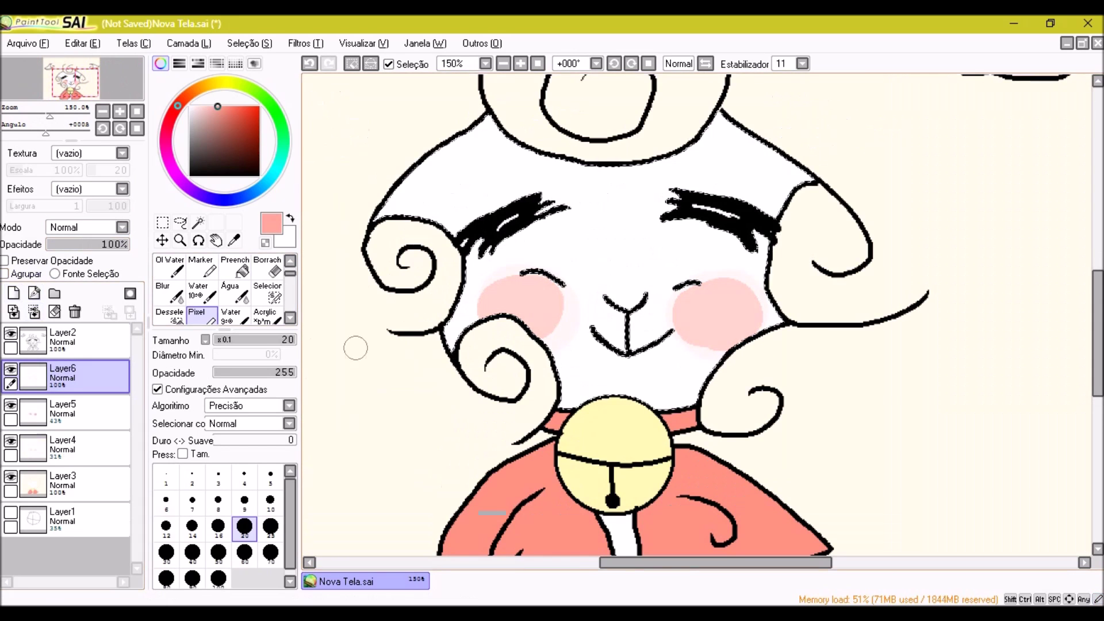
scroll(466, 304, "up", 2)
left_click_drag(627, 230, 661, 299)
scroll(641, 279, "down", 2)
scroll(640, 279, "up", 2)
scroll(813, 185, "down", 2)
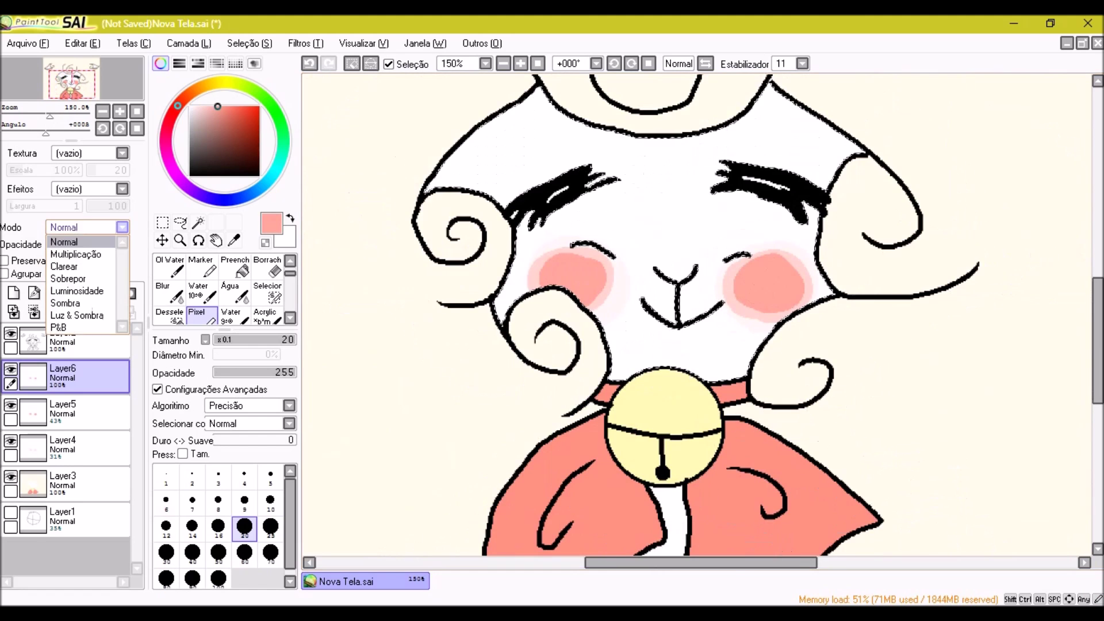
Try the Sobrepor blend mode on Layer6 and Layer5 to blend the blush circles
left_click(86, 227)
left_click(68, 278)
left_click(70, 409)
left_click(86, 227)
scroll(537, 246, "up", 1)
scroll(538, 246, "down", 3)
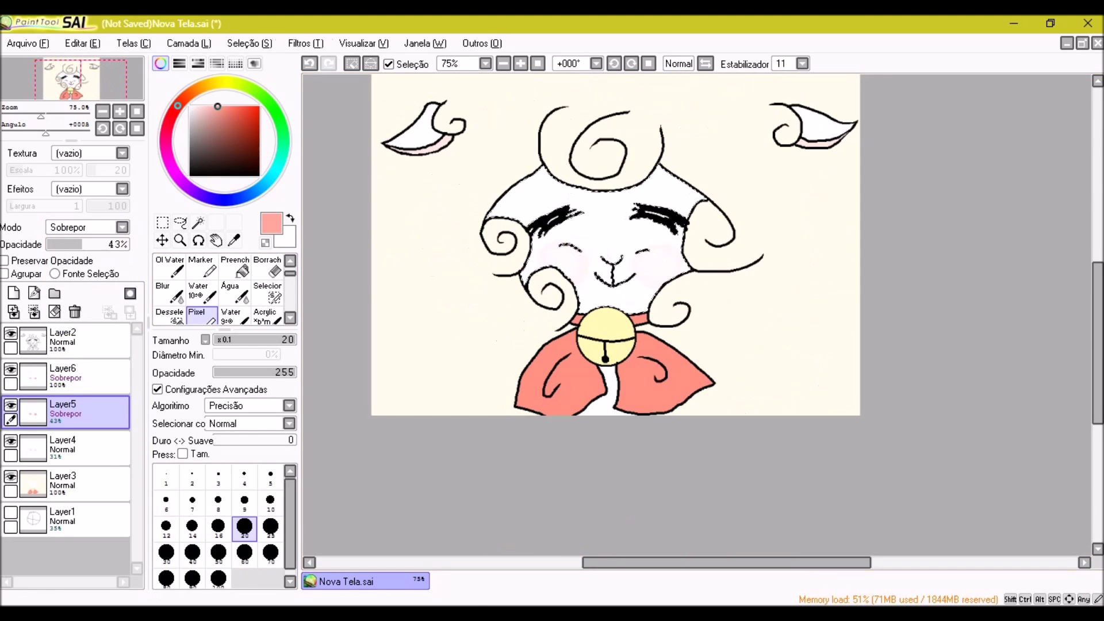
Delete the two extra blush layers, Layer5 and Layer6, and clear the old blush from Layer4
left_click(310, 63)
scroll(538, 246, "up", 3)
left_click(69, 409)
left_click(75, 312)
left_click(74, 312)
scroll(406, 344, "up", 2)
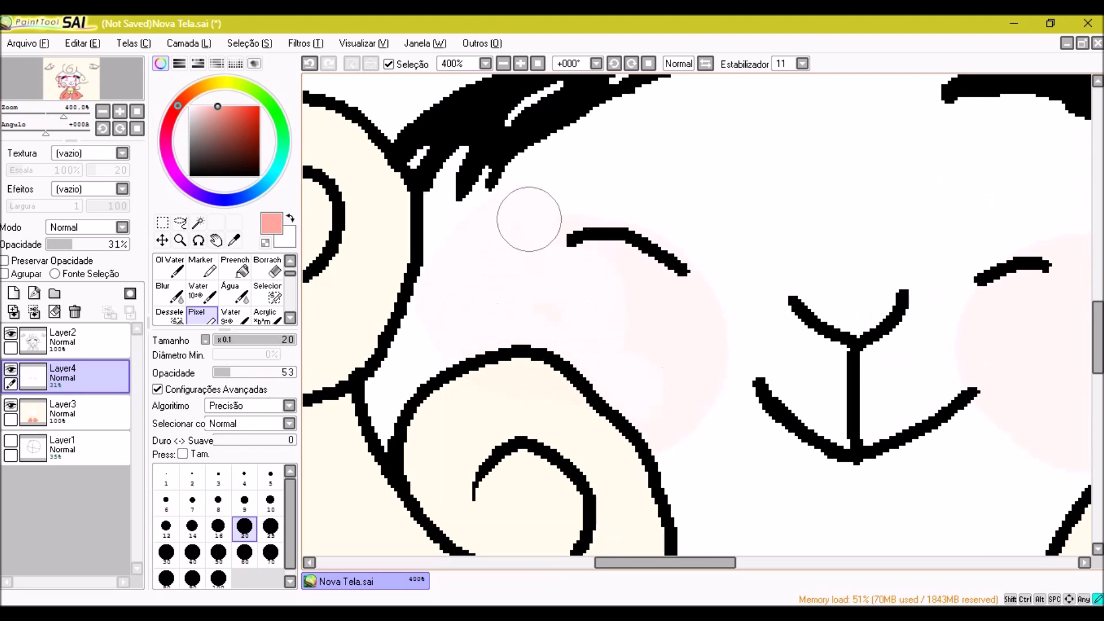
scroll(555, 289, "down", 3)
scroll(555, 288, "up", 3)
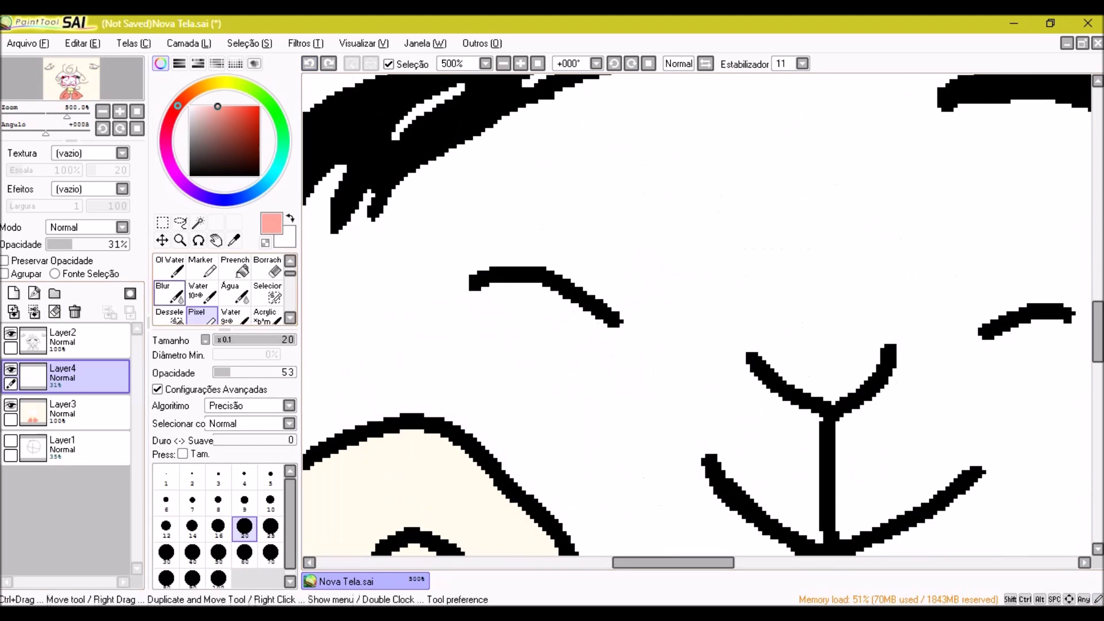
Select the face from the Layer2 line art with the Magic Wand and return to Layer4 with the Pixel brush
left_click(69, 340)
left_click(198, 222)
left_click(633, 259)
scroll(633, 258, "down", 1)
left_click(69, 377)
left_click(196, 315)
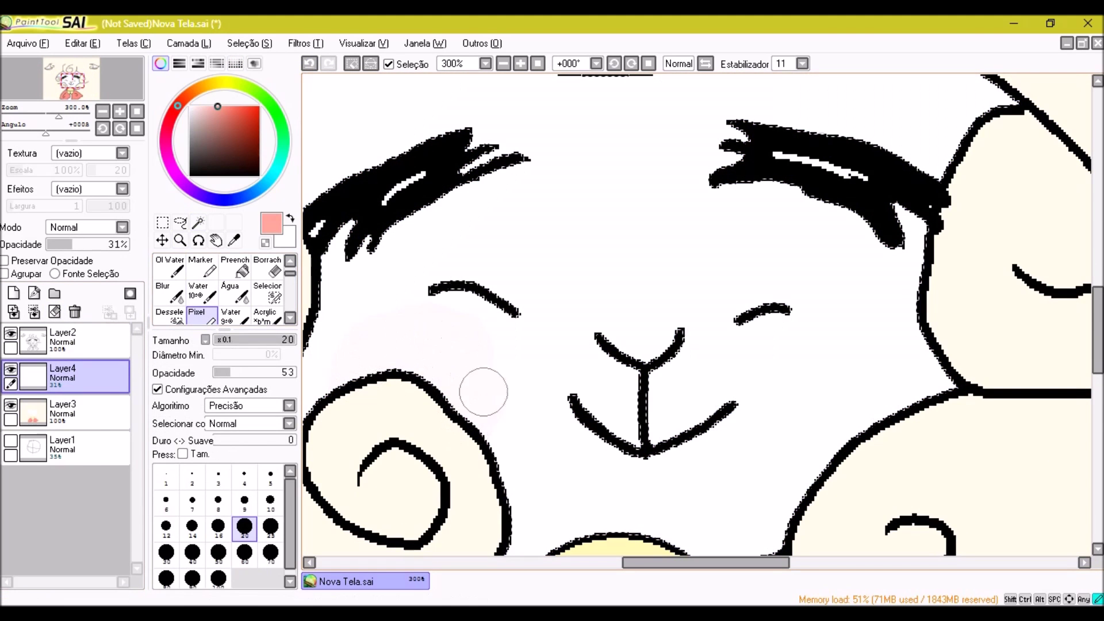
Paint a faint blush on both cheeks on Layer4 with the size 20 Pixel brush, starting at opacity 53 and raising it to 102
left_click_drag(764, 393, 543, 364)
scroll(592, 378, "down", 3)
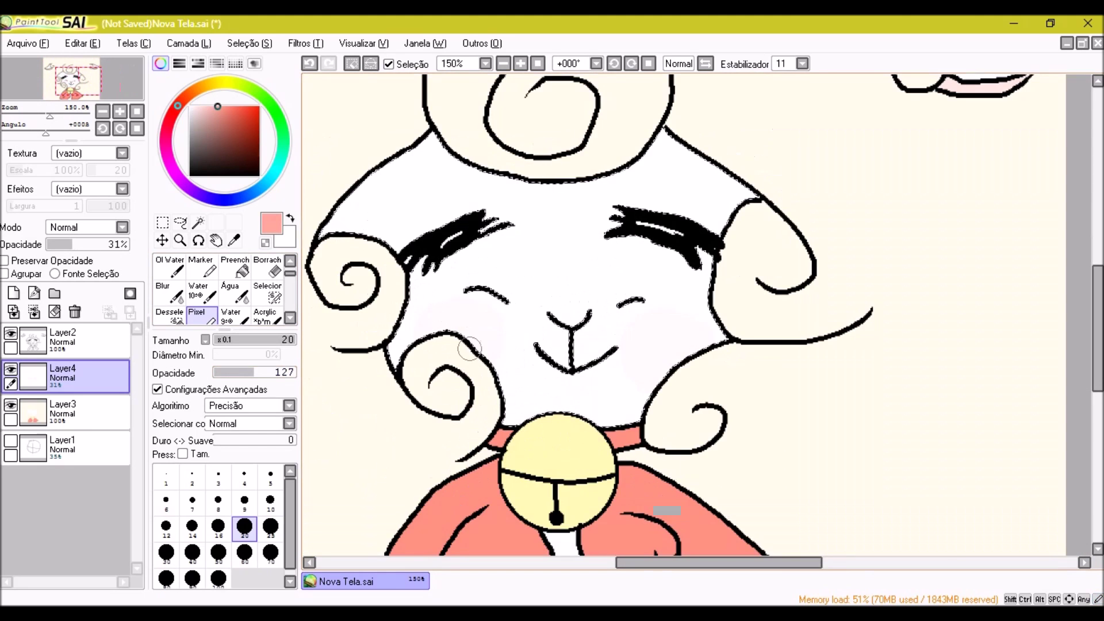
scroll(480, 363, "up", 4)
scroll(362, 315, "up", 1)
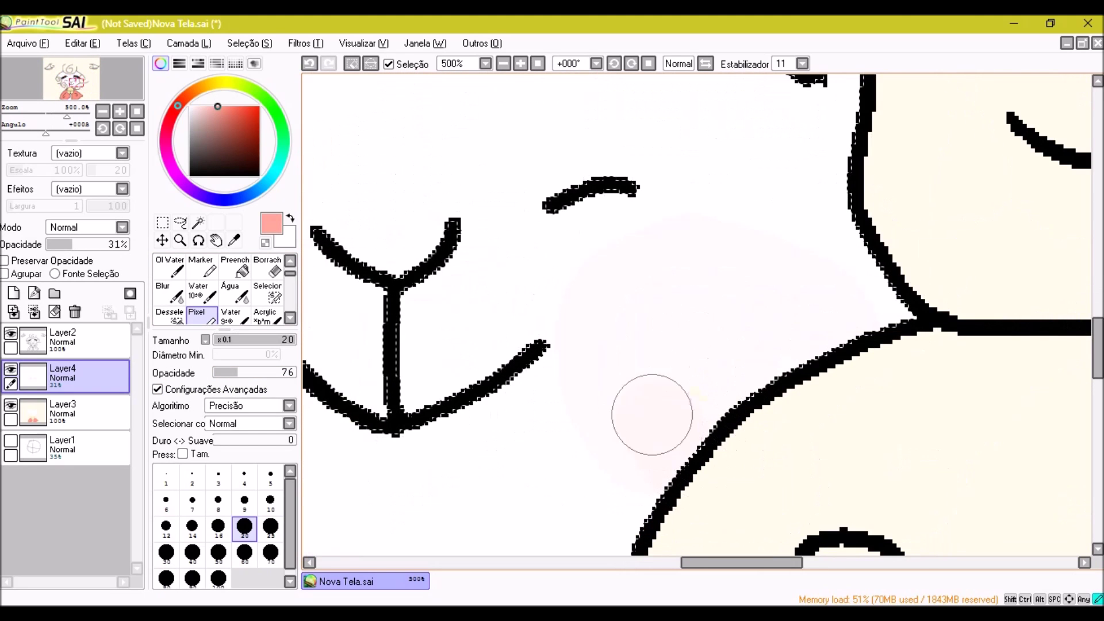
key("h")
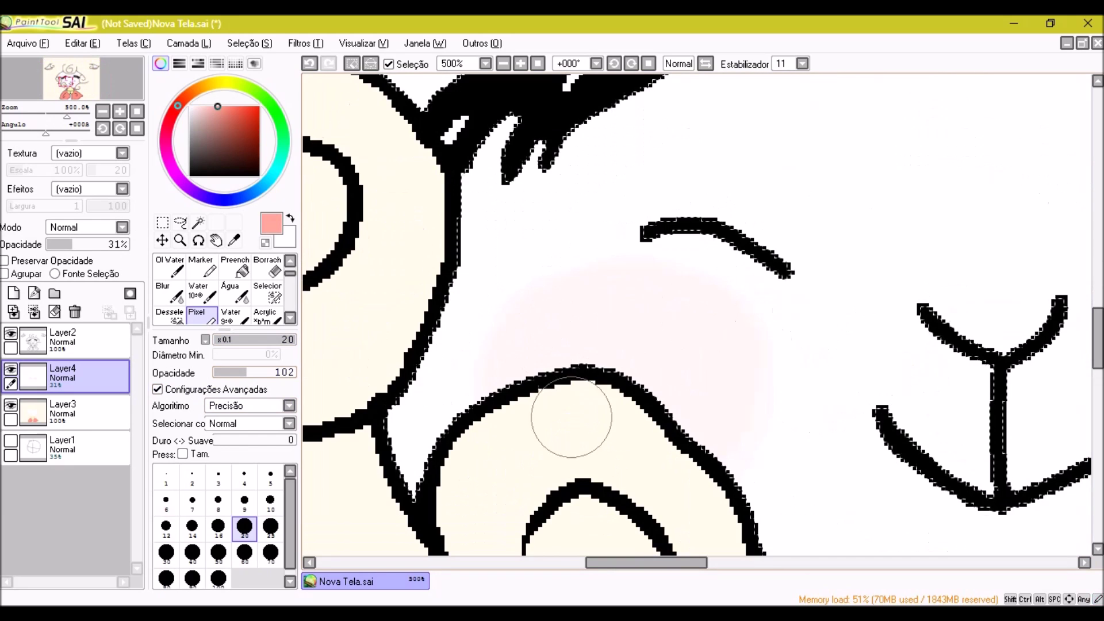
Build up inner blush rings on both cheeks with the size 20 Pixel brush, raising its opacity through 163 to 226
scroll(532, 329, "down", 3)
scroll(735, 370, "up", 3)
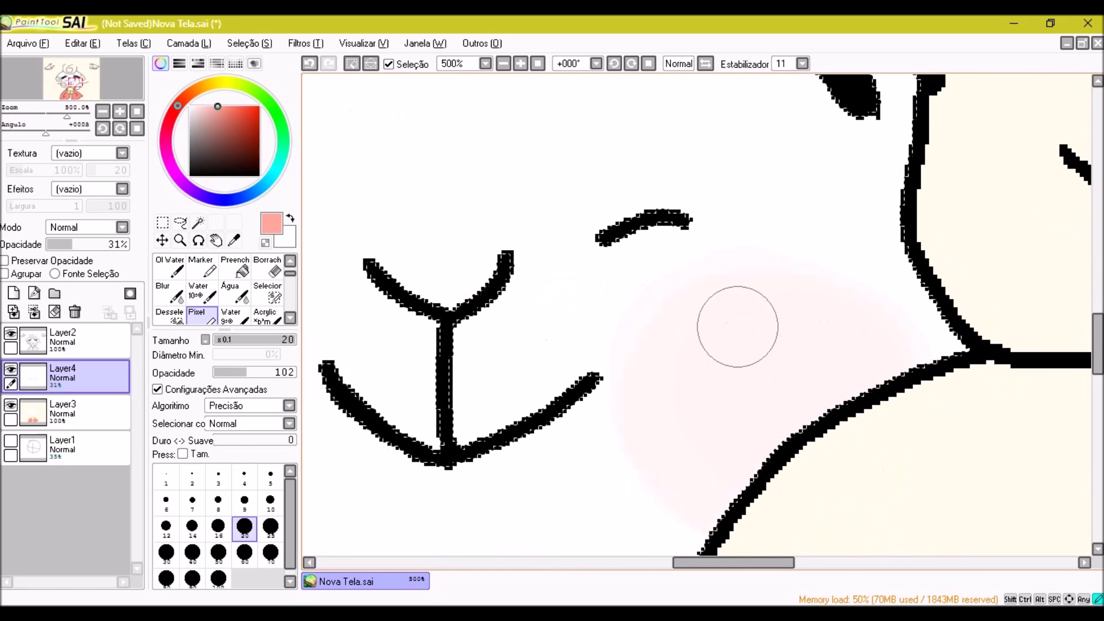
scroll(626, 425, "down", 3)
scroll(626, 425, "down", 2)
scroll(337, 369, "up", 6)
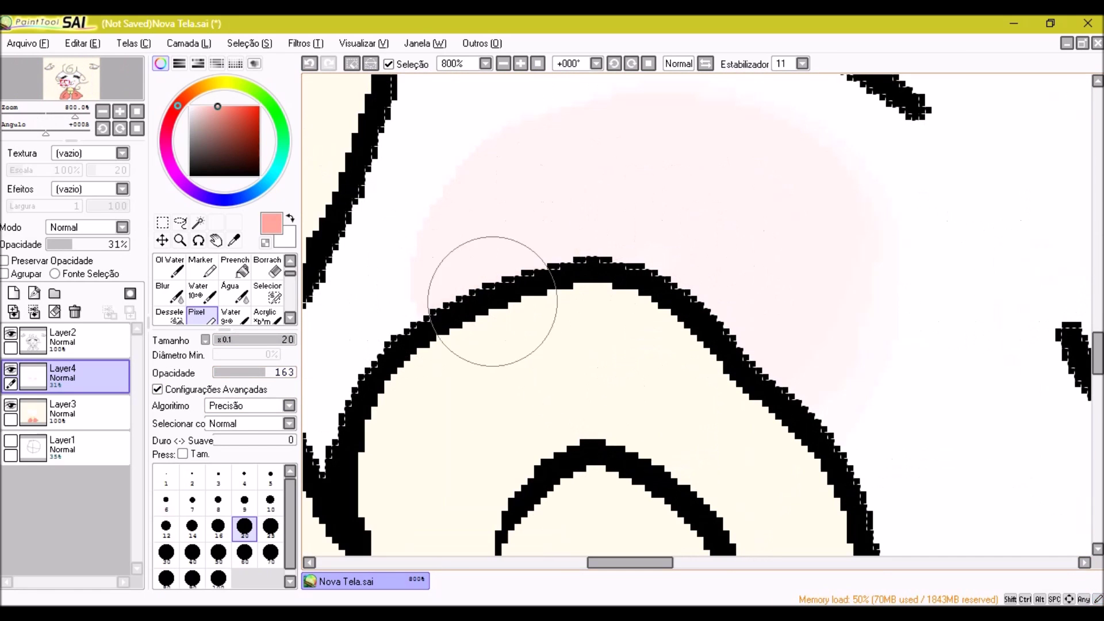
scroll(517, 294, "down", 2)
left_click_drag(646, 346, 396, 414)
scroll(396, 414, "down", 3)
scroll(559, 425, "up", 3)
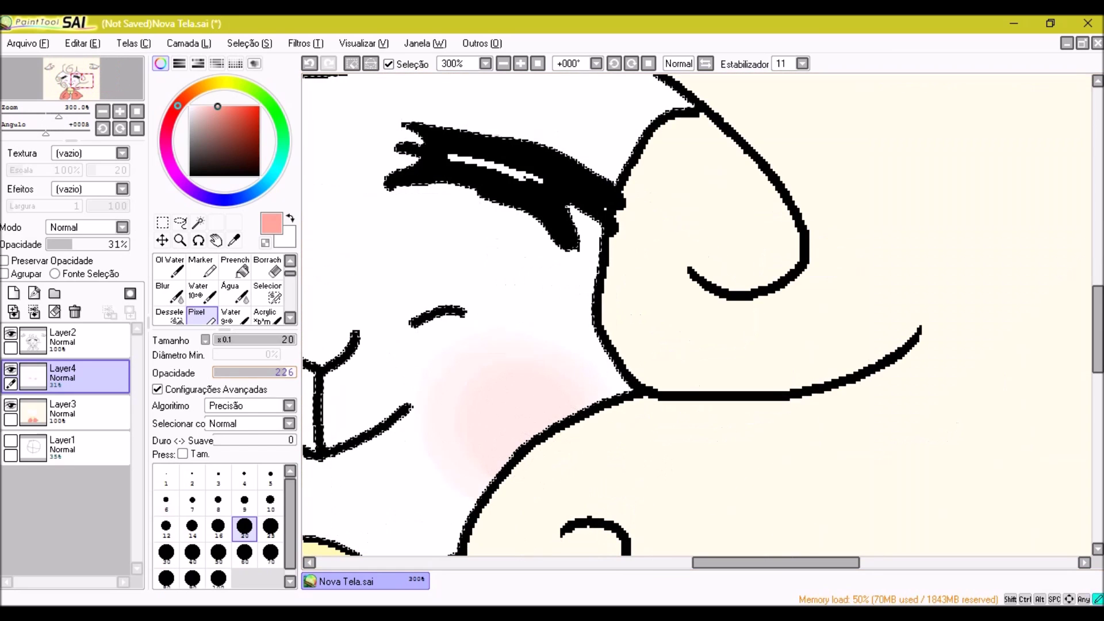
Deepen the blush centres with brush opacity 237 and 255, and raise Layer4's opacity to 71%
scroll(395, 382, "down", 2)
scroll(403, 368, "down", 1)
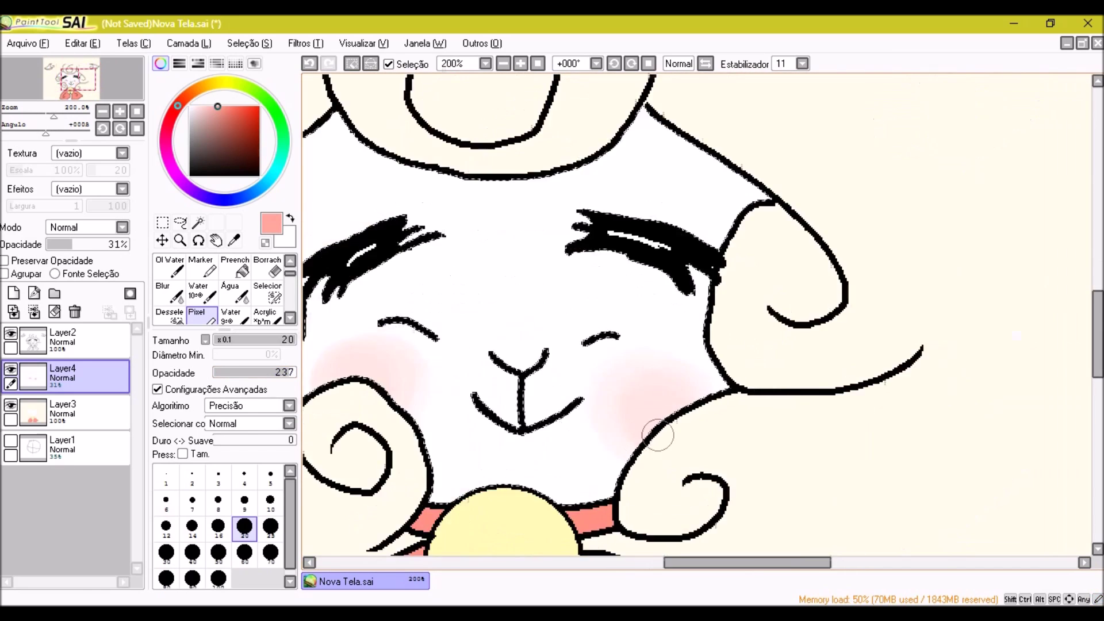
scroll(419, 345, "up", 4)
scroll(651, 393, "down", 2)
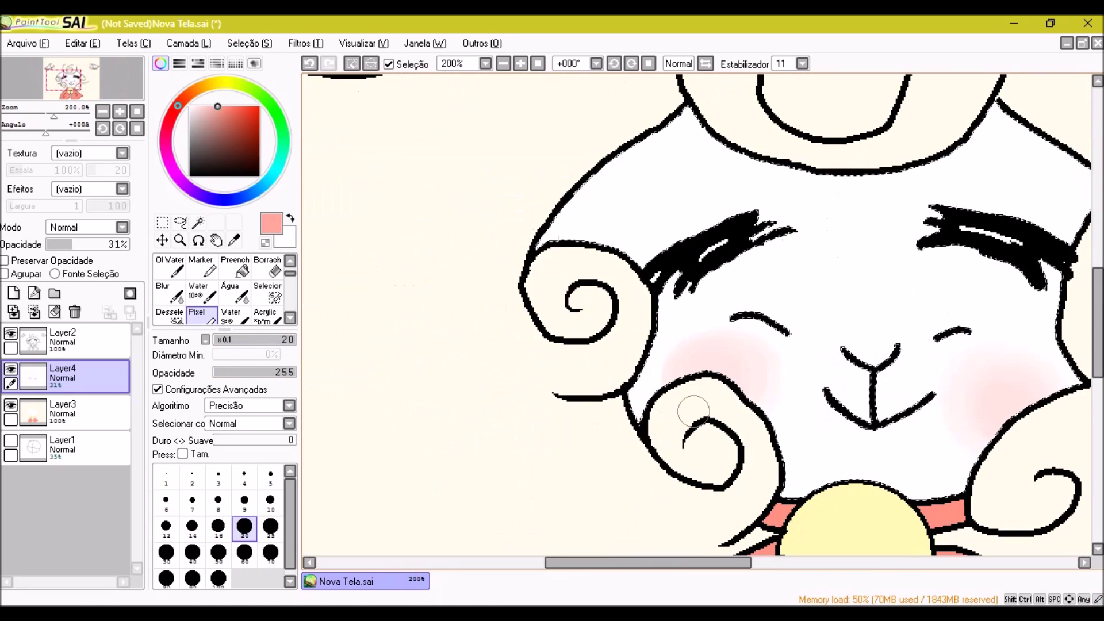
scroll(661, 322, "down", 1)
scroll(661, 301, "down", 1)
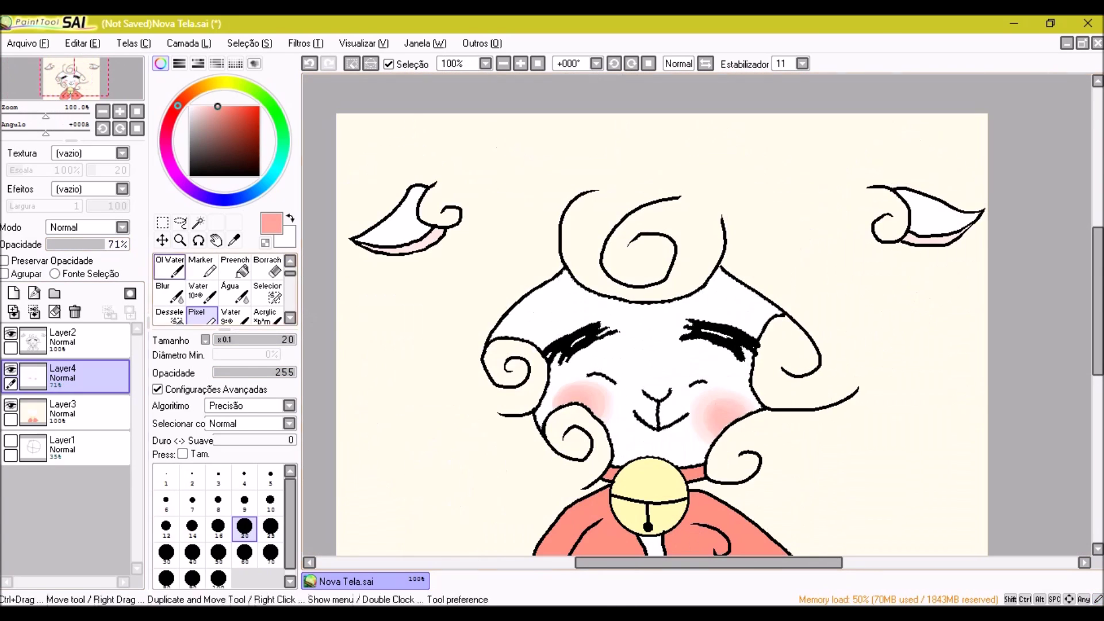
Replace the blush with a broad faint base on both cheeks using the size 100 Pixel brush at opacity 30 and 48, with Layer4 at 65%
scroll(814, 456, "up", 2)
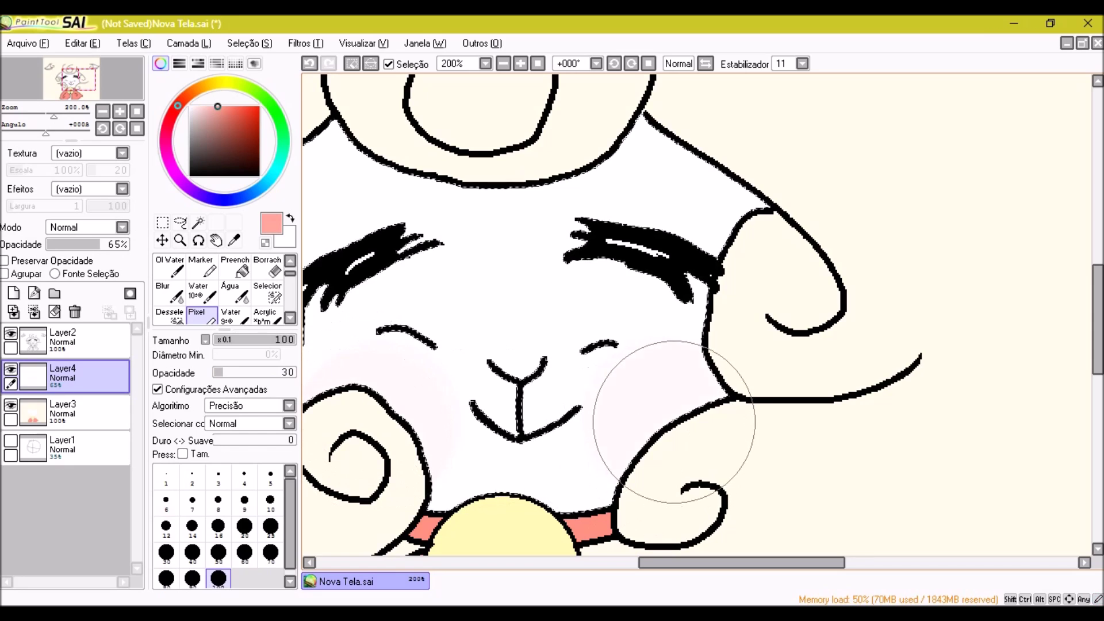
scroll(740, 397, "down", 2)
scroll(715, 406, "up", 3)
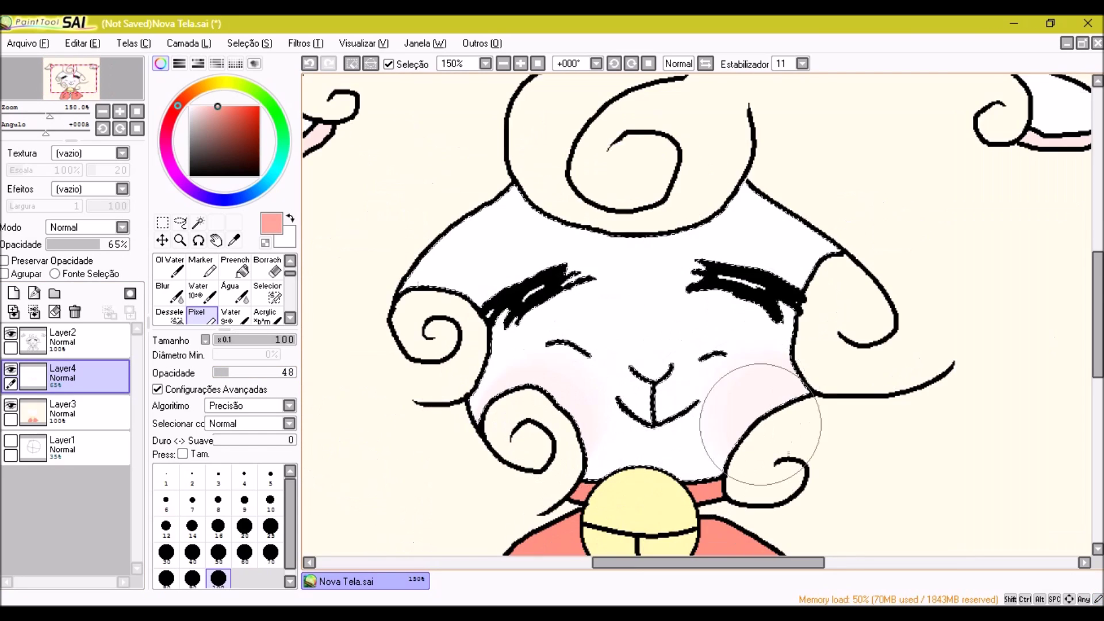
Add a stronger blush ring on both cheeks with the size 70 Pixel brush at opacity 130
left_click(270, 553)
left_click_drag(229, 372, 250, 372)
scroll(665, 358, "down", 2)
scroll(444, 380, "up", 3)
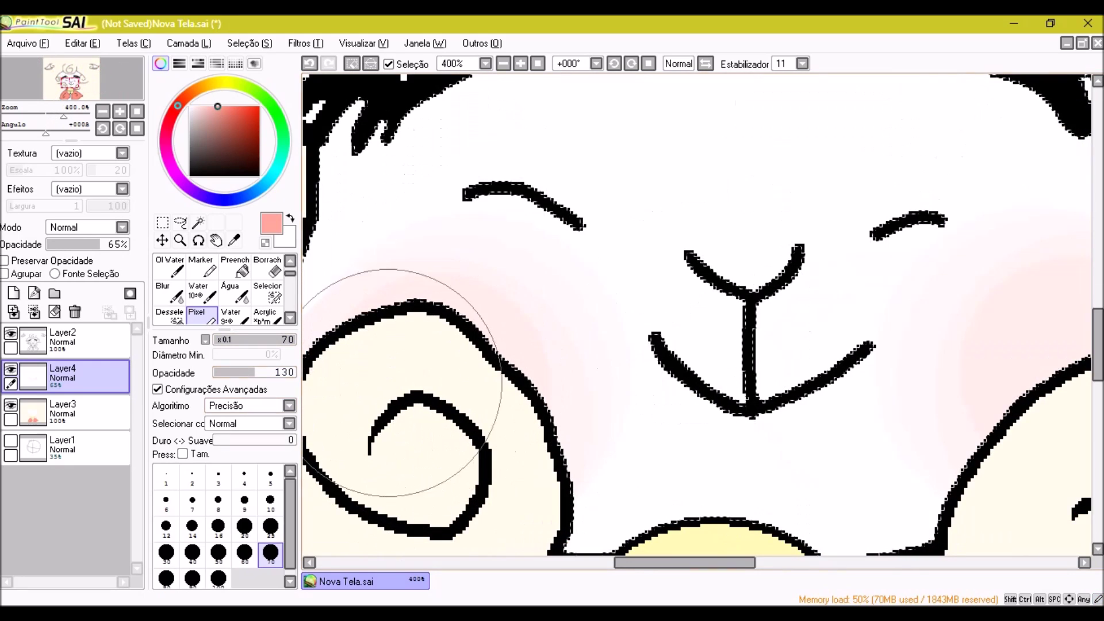
scroll(1029, 377, "down", 2)
scroll(930, 290, "up", 2)
left_click_drag(504, 294, 500, 253)
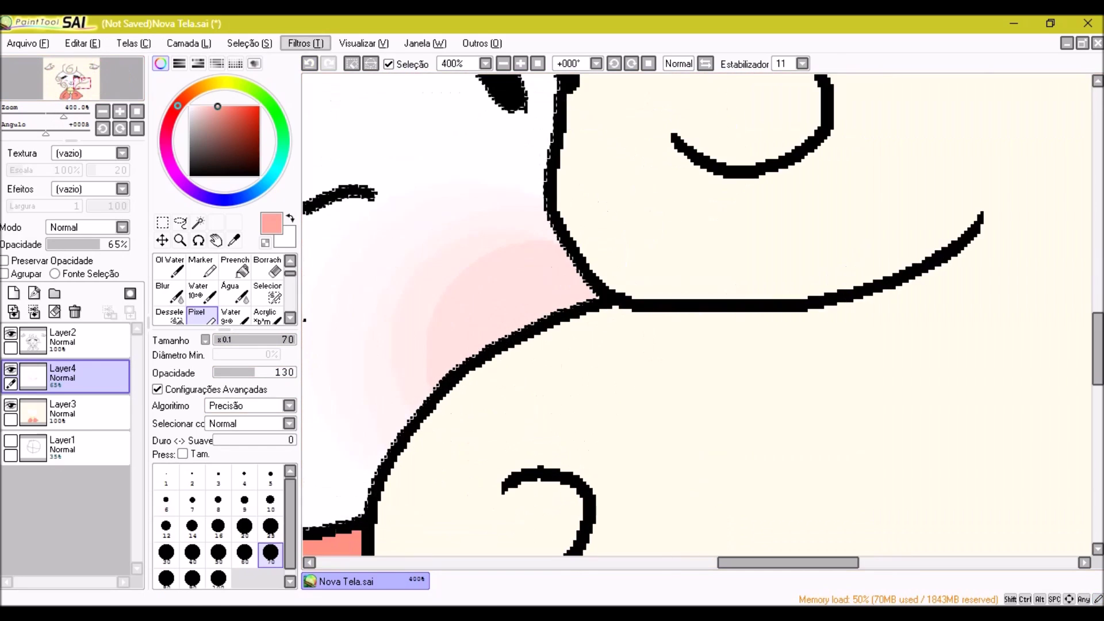
Deepen the blush centres on both cheeks with the size 50 Pixel brush at opacity 130 and 219
scroll(511, 346, "down", 4)
scroll(530, 333, "up", 3)
scroll(530, 332, "down", 2)
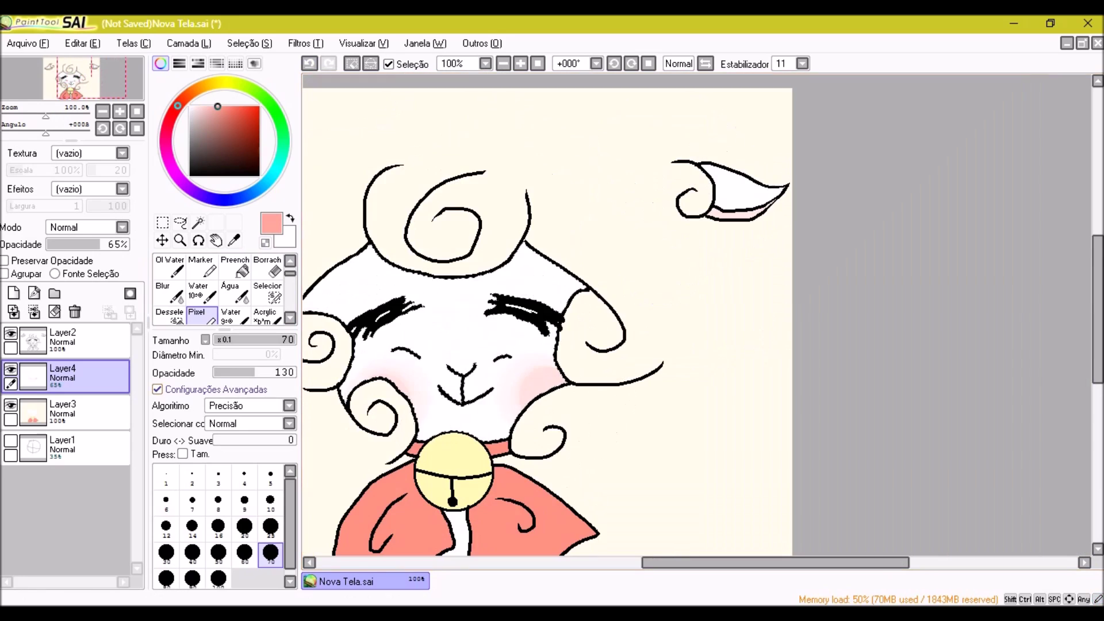
scroll(543, 387, "up", 2)
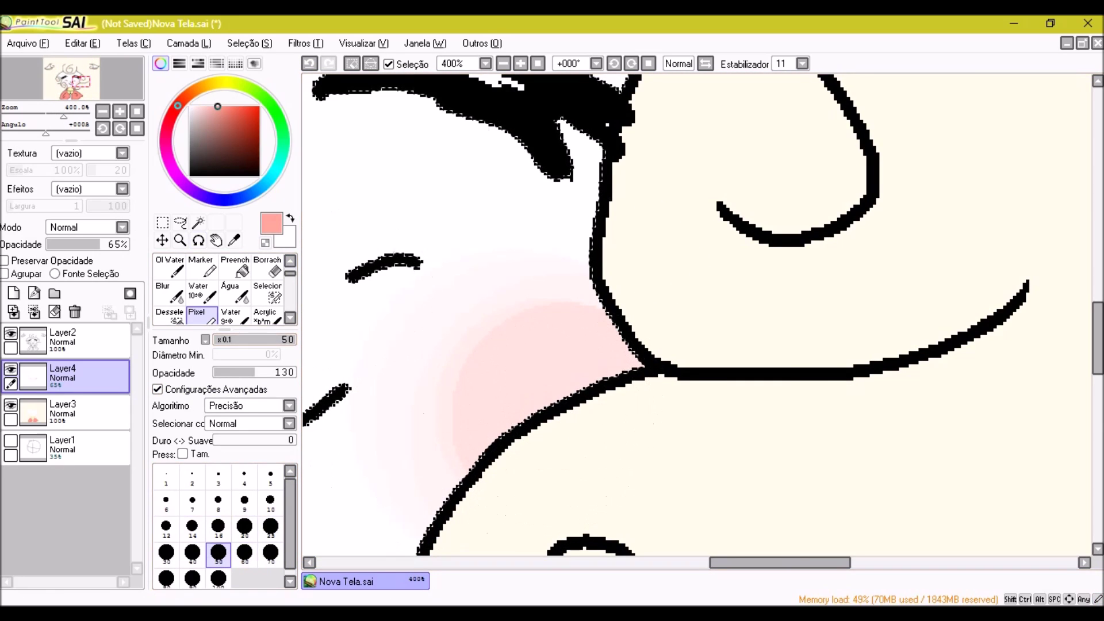
scroll(567, 392, "down", 2)
scroll(530, 365, "up", 2)
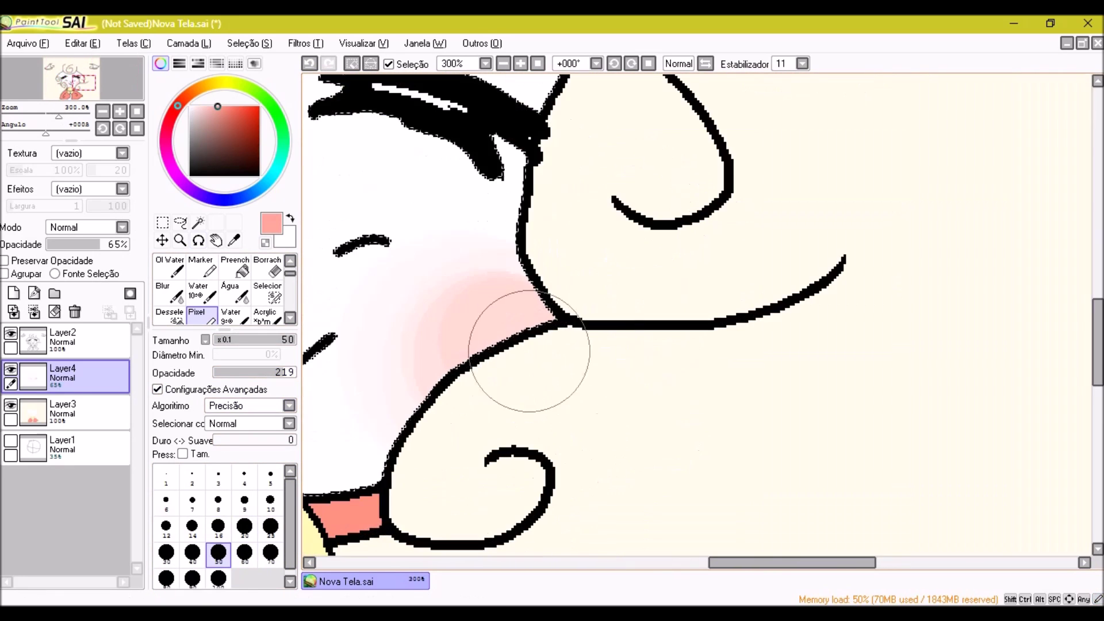
scroll(530, 365, "down", 3)
scroll(353, 318, "up", 3)
scroll(443, 296, "down", 1)
scroll(784, 167, "up", 1)
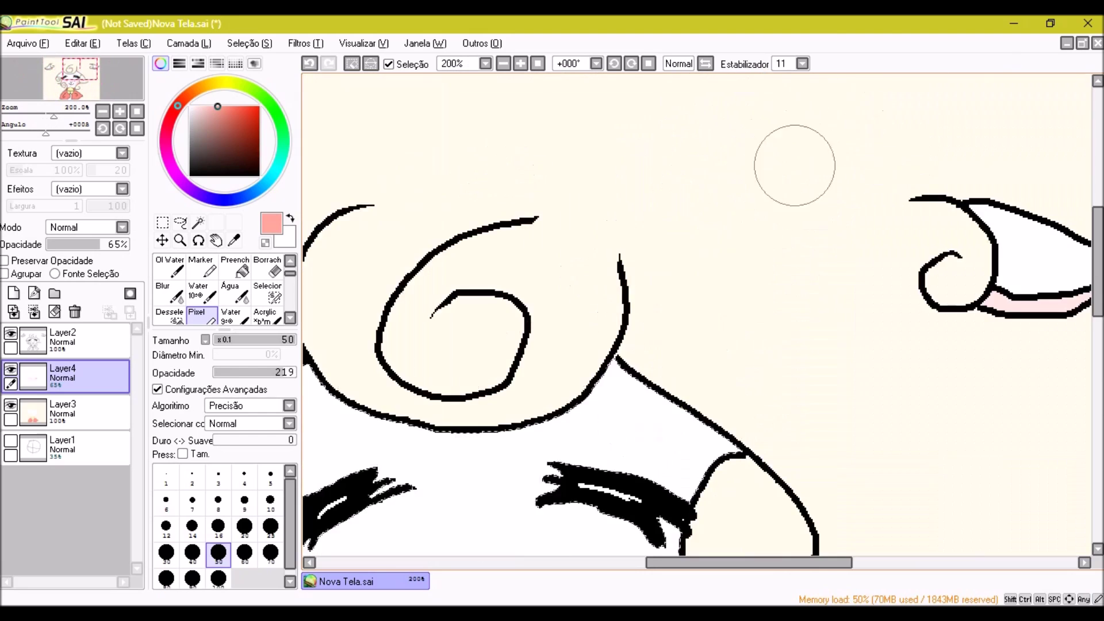
Dab a small white highlight above the right cheek blush with the size 9 Pixel brush at opacity 255 and choose a dusky reddish brown
scroll(793, 167, "down", 2)
left_click(244, 500)
scroll(611, 249, "up", 3)
scroll(567, 387, "down", 1)
scroll(567, 387, "down", 4)
scroll(687, 279, "up", 4)
left_click(655, 358, "alt")
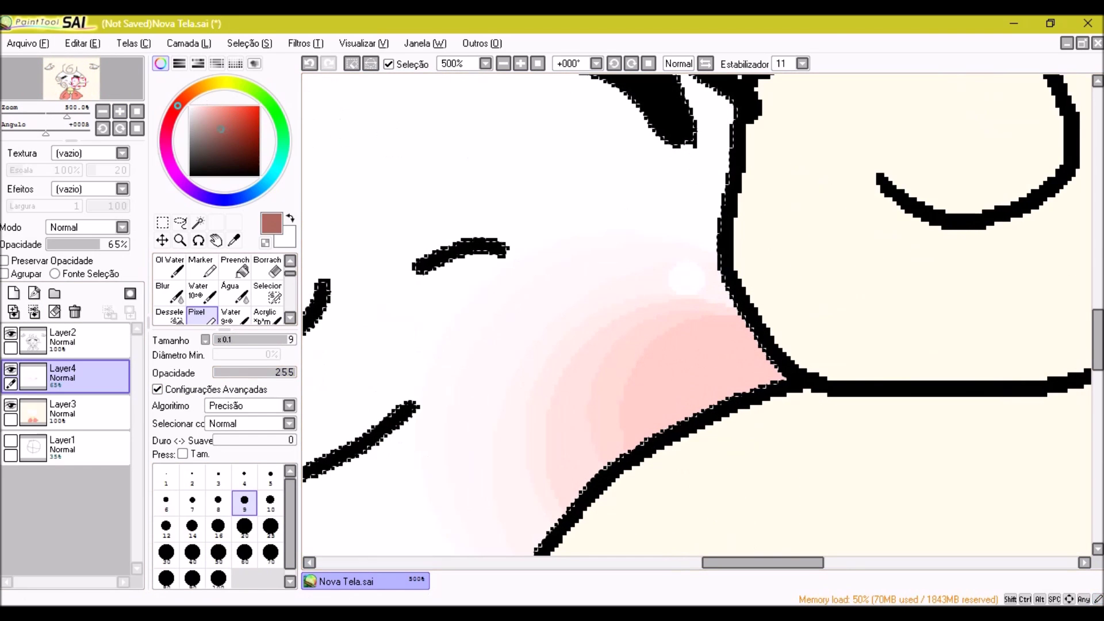
Draw thin reddish-brown hatch strokes over the blush on both cheeks with the size 1 Pixel brush
left_click(166, 478)
left_click_drag(592, 340, 572, 407)
scroll(575, 374, "down", 3)
scroll(575, 374, "up", 2)
scroll(576, 374, "down", 1)
scroll(832, 266, "down", 3)
scroll(833, 266, "up", 8)
scroll(556, 433, "down", 4)
key("ctrl+z")
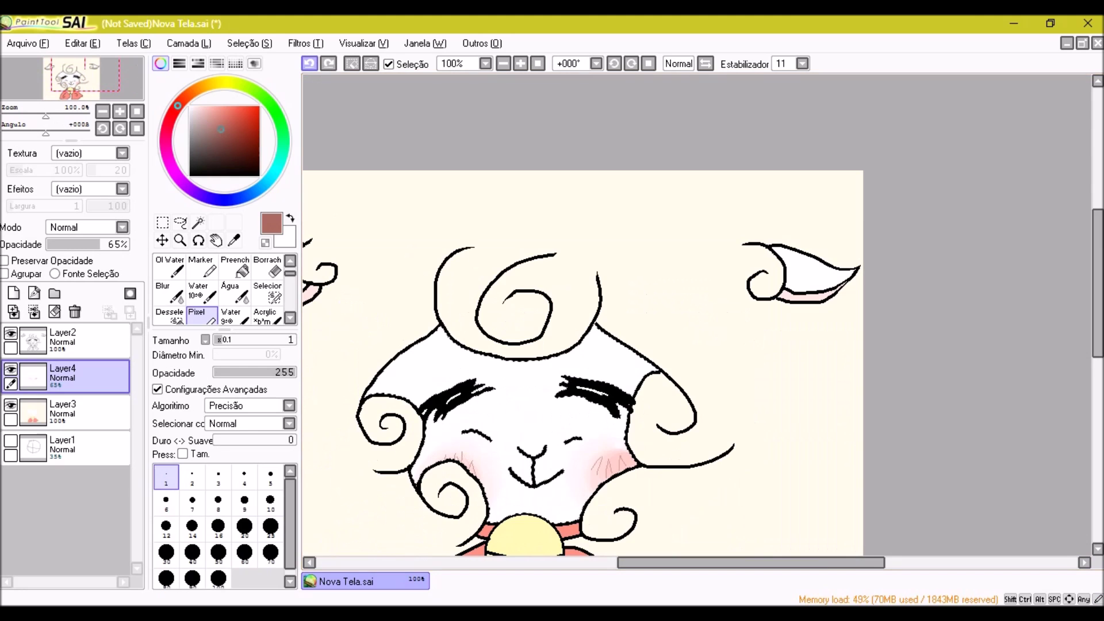
Outline and fill a light pink shadow band across the forehead on a new layer, using the size 10 Pixel brush
scroll(657, 315, "down", 1)
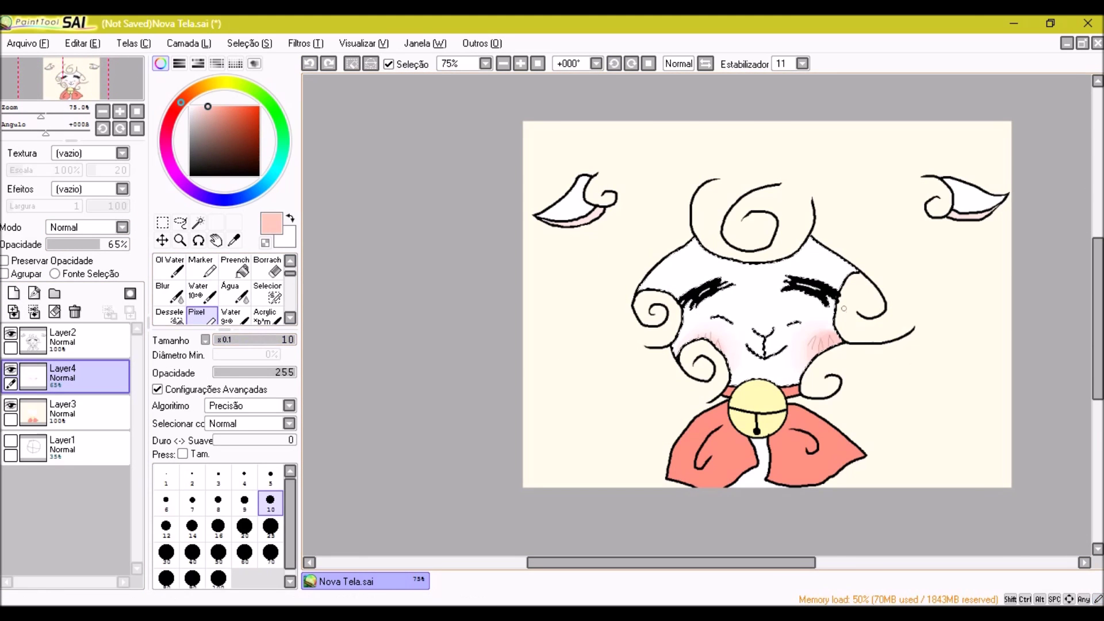
scroll(909, 363, "up", 2)
key("ctrl+z")
key("ctrl+shift+n")
left_click_drag(624, 285, 705, 238)
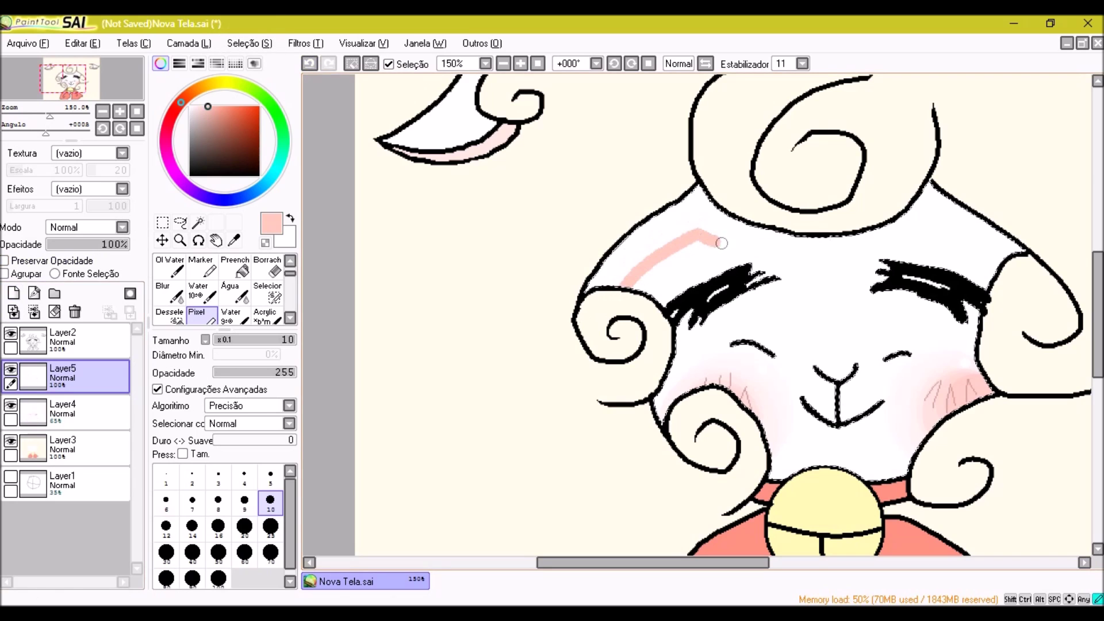
left_click(234, 268)
left_click(834, 230)
Set the forehead shading layer's opacity to 24% and move it beneath Layer4
scroll(696, 316, "right", 3)
left_click_drag(127, 244, 66, 244)
left_click(196, 315)
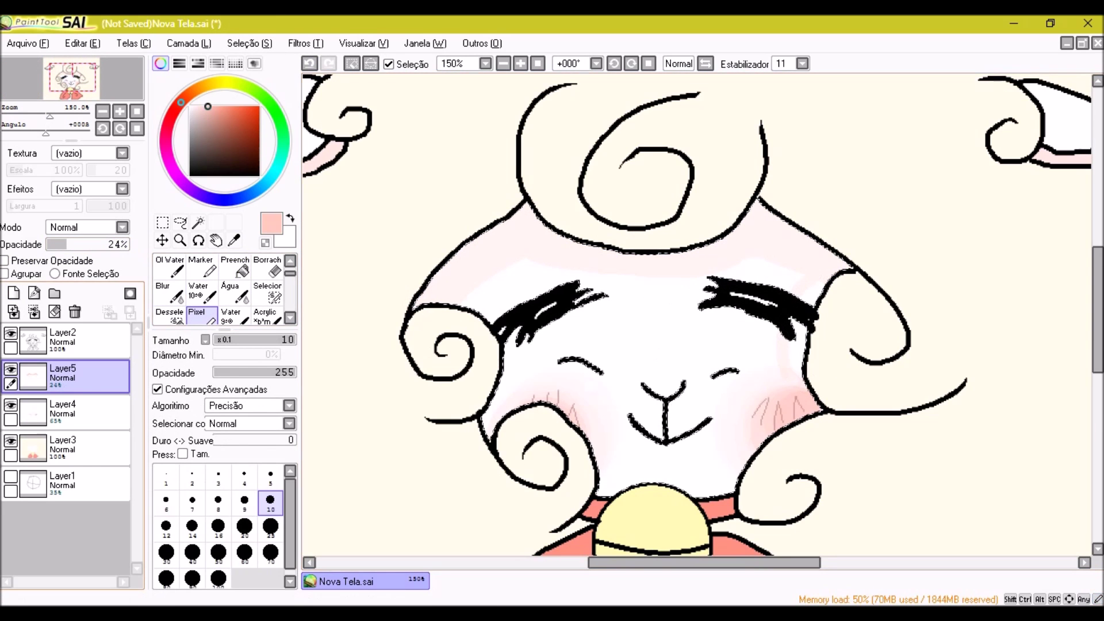
left_click_drag(63, 377, 64, 414)
left_click(234, 268)
scroll(742, 382, "up", 1)
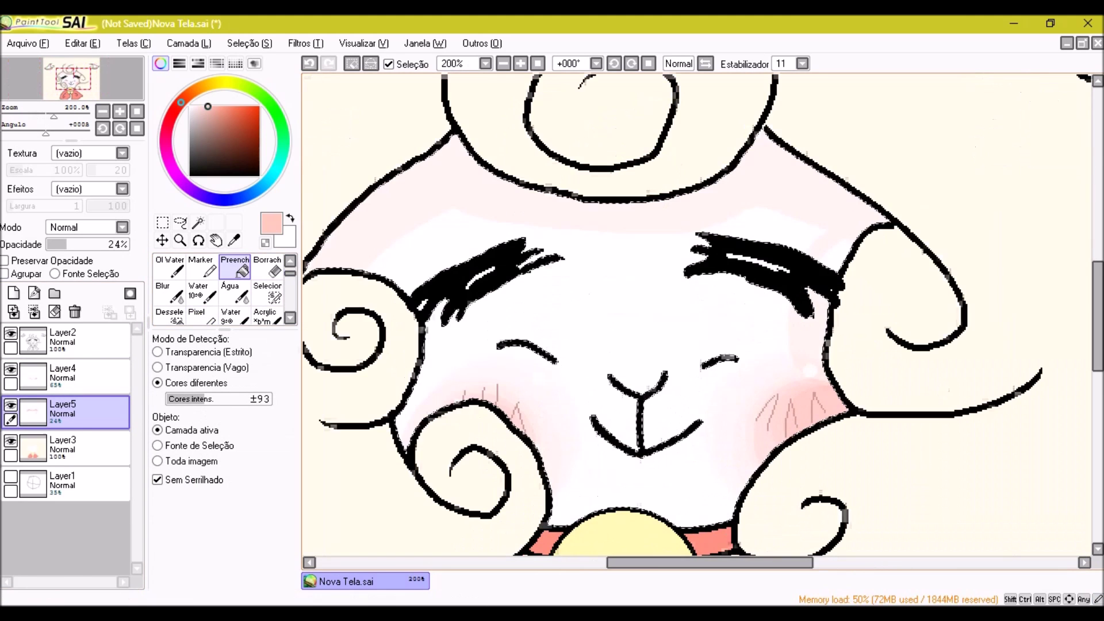
scroll(618, 393, "down", 1)
scroll(618, 393, "up", 5)
Try layering light pink shading down the nose bridge with the size 10 Pixel brush at opacity 48, 68, 99 and 168
key("n")
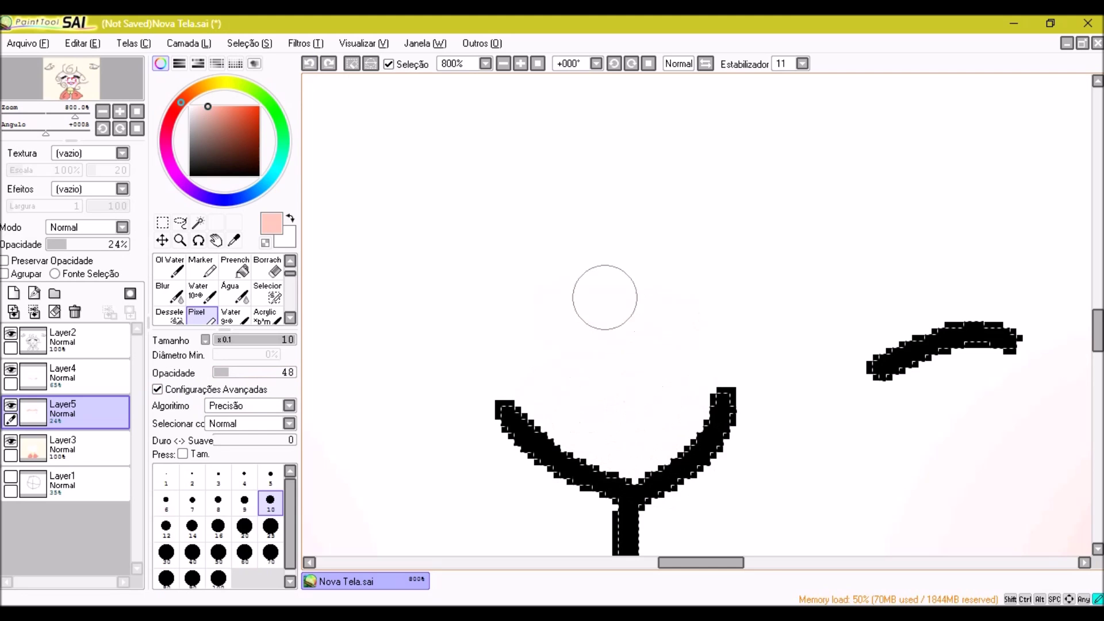
scroll(605, 297, "down", 1)
scroll(660, 382, "up", 2)
scroll(611, 368, "down", 1)
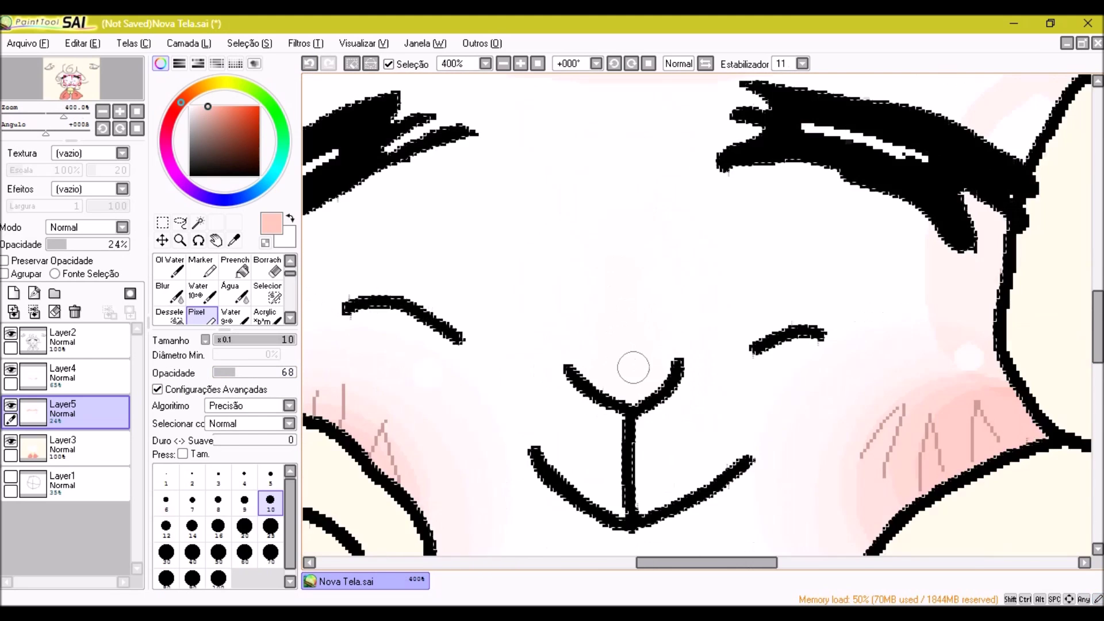
scroll(633, 367, "up", 2)
scroll(616, 311, "down", 2)
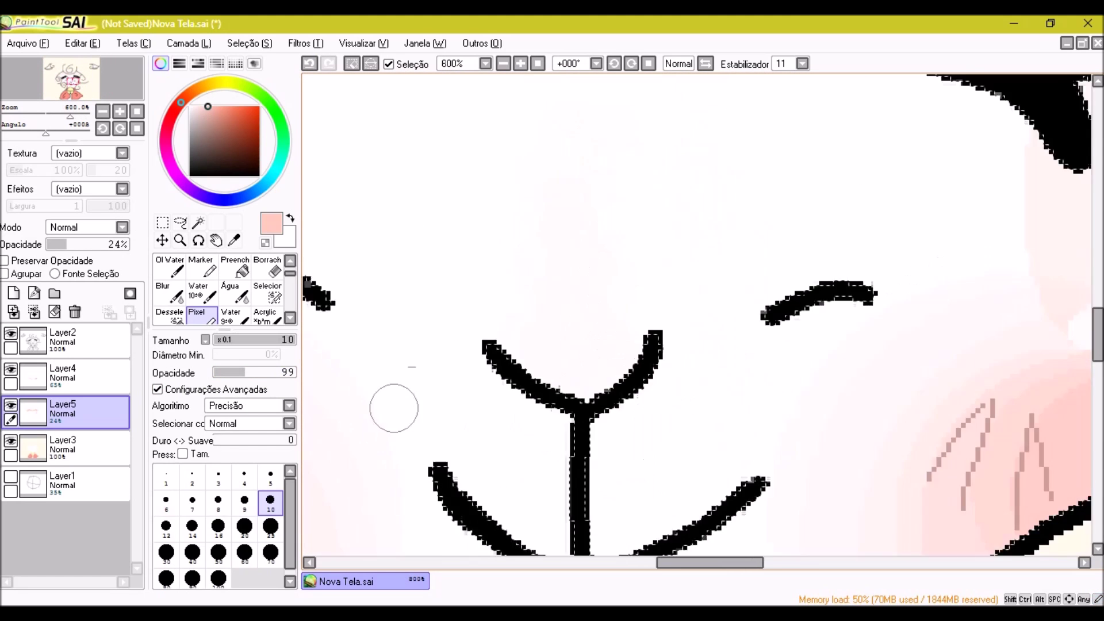
scroll(527, 420, "up", 2)
scroll(541, 335, "down", 2)
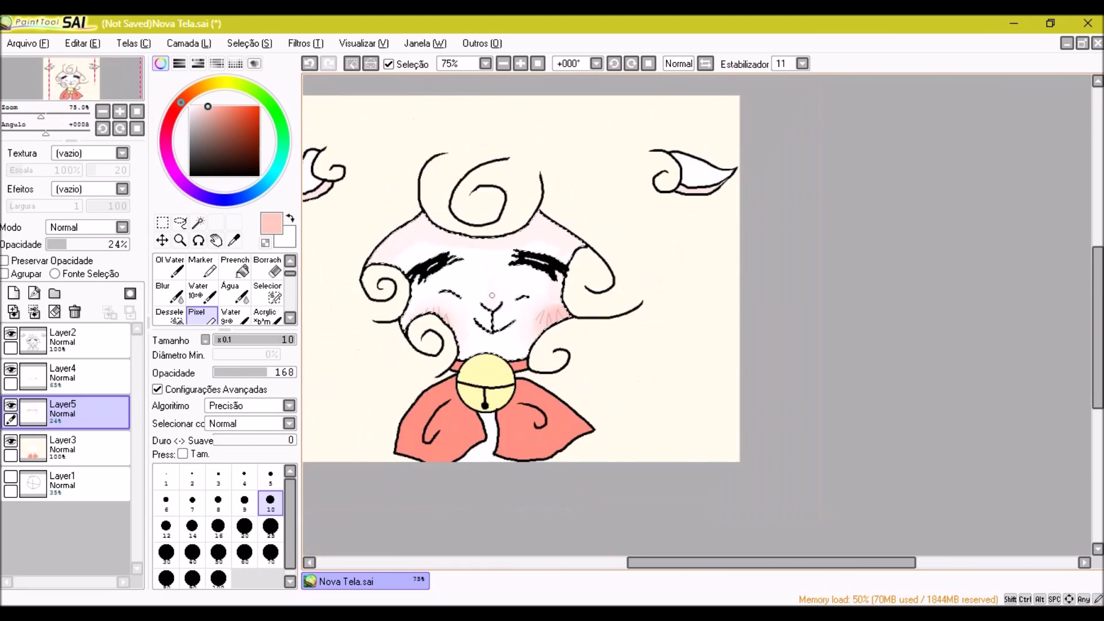
Try refining the nose bridge shading with the size 5 Pixel brush at opacity 109
scroll(527, 345, "up", 2)
key("bracketleft")
scroll(522, 347, "down", 1)
scroll(521, 347, "down", 1)
scroll(525, 357, "up", 1)
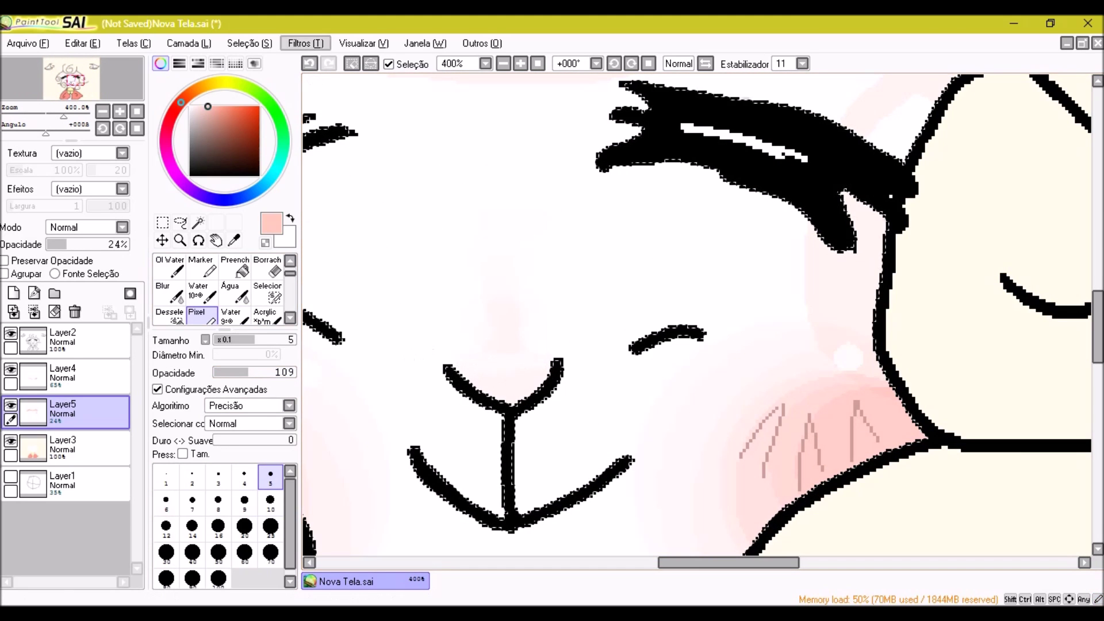
scroll(540, 359, "up", 3)
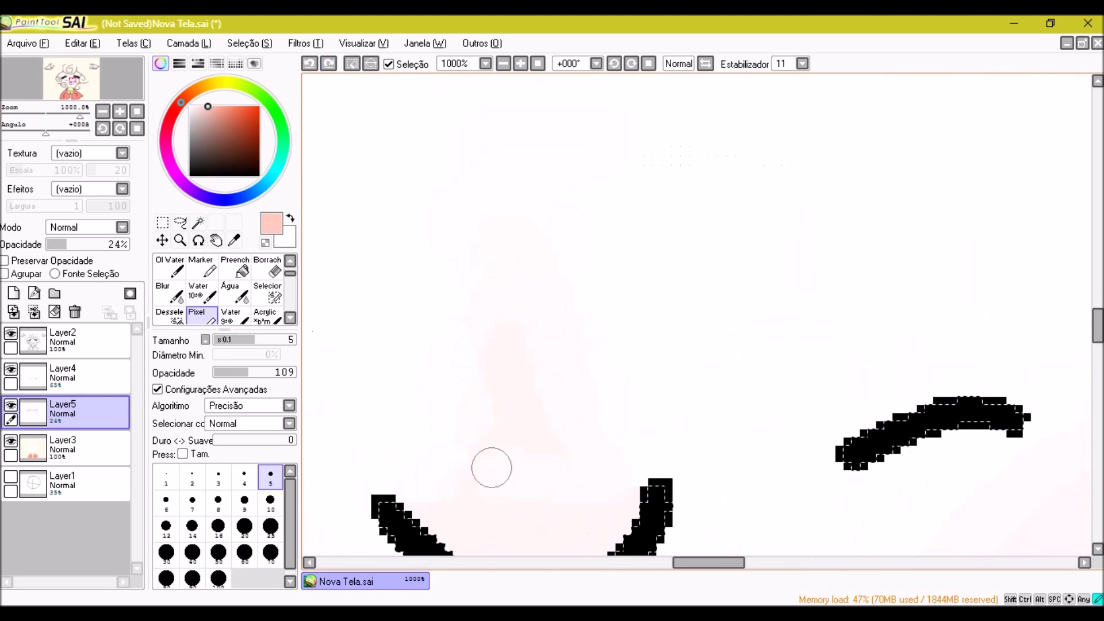
scroll(353, 241, "down", 4)
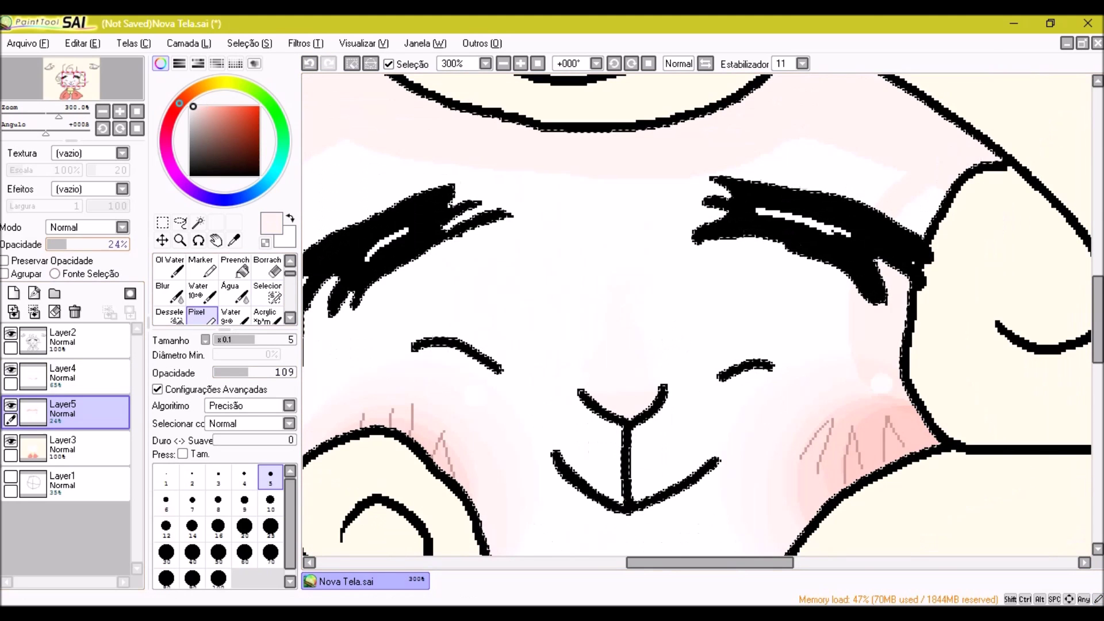
Extend the pink shadow at the outer end of the right eyebrow and set the shading layer's opacity to 32%
left_click_drag(929, 196, 924, 229)
left_click_drag(287, 372, 214, 372)
left_click_drag(120, 244, 73, 244)
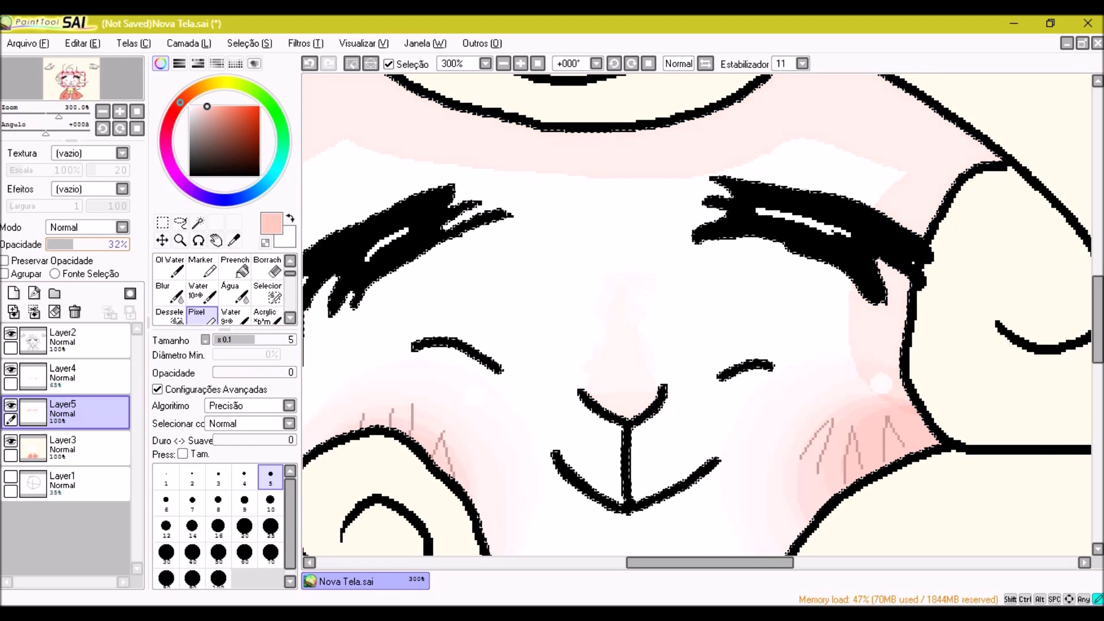
Lay in faint pink shading down the nose bridge with the size 10 Pixel brush at opacity 40 and 76
scroll(320, 345, "up", 1)
left_click(271, 501)
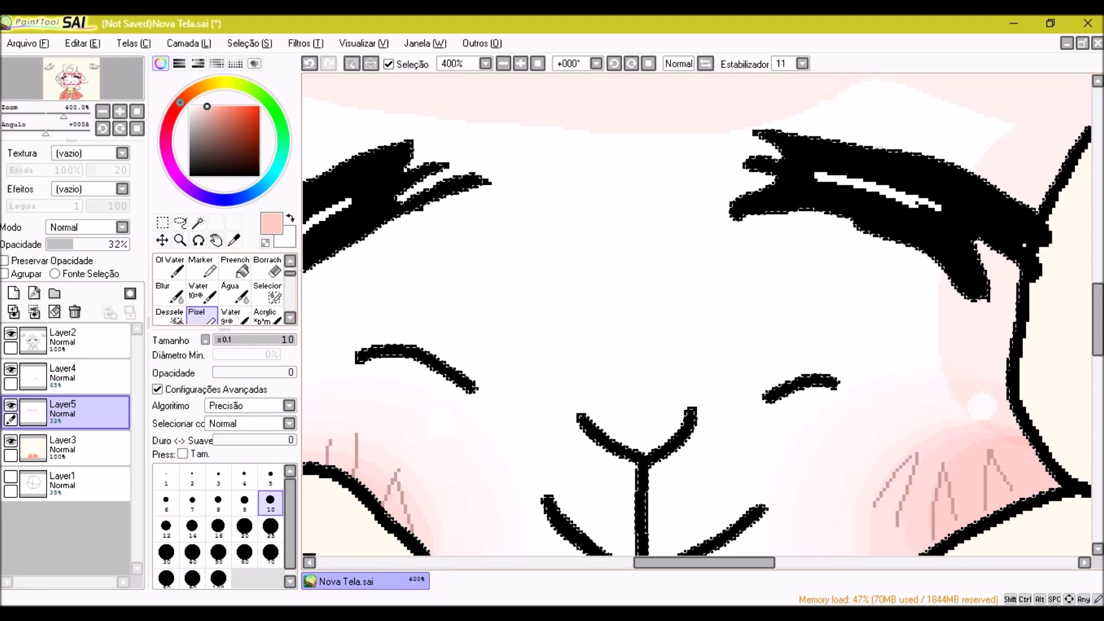
left_click(226, 372)
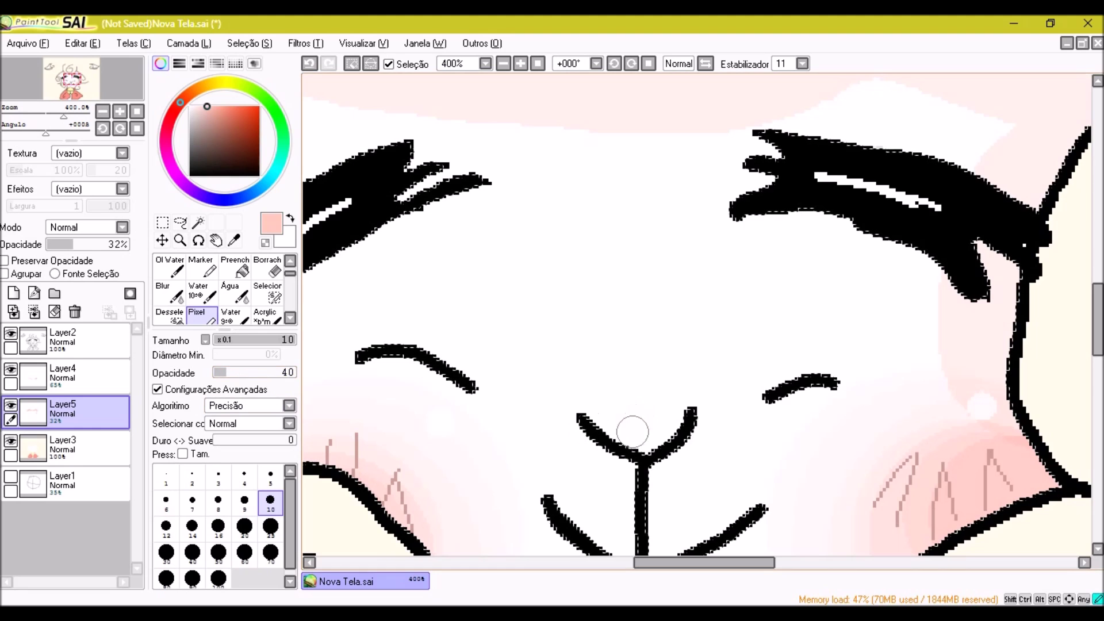
scroll(671, 398, "up", 2)
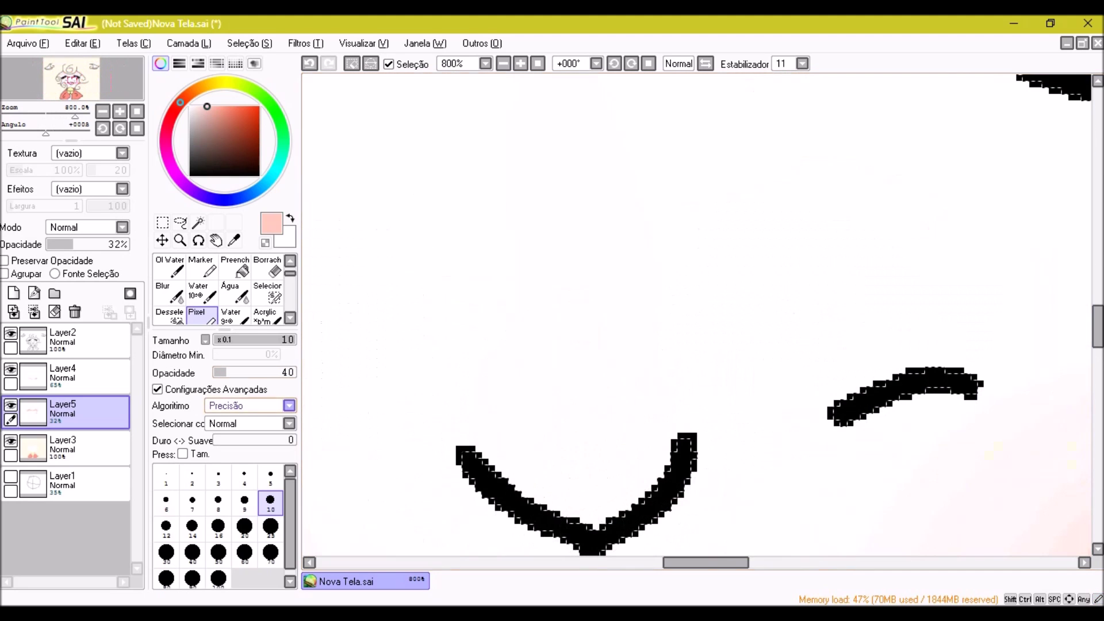
scroll(584, 264, "down", 2)
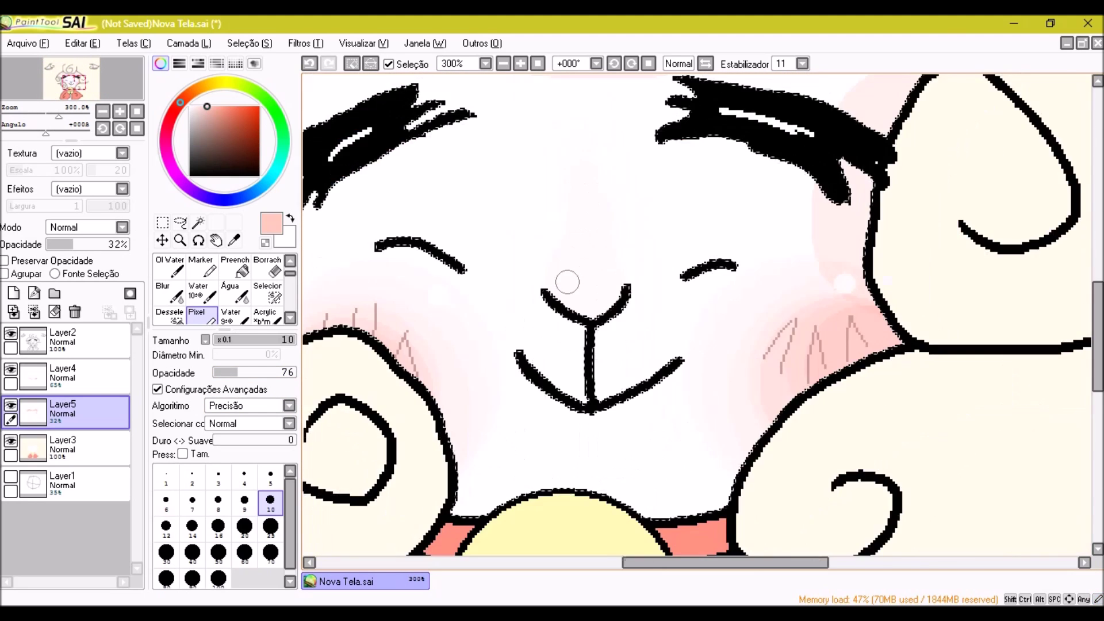
Deepen the pink shading just above the nose with the size 10 Pixel brush at opacity 175 and 234, and sample white from the face
scroll(584, 264, "up", 2)
scroll(617, 215, "down", 2)
scroll(382, 316, "up", 2)
scroll(469, 316, "down", 2)
scroll(468, 316, "up", 1)
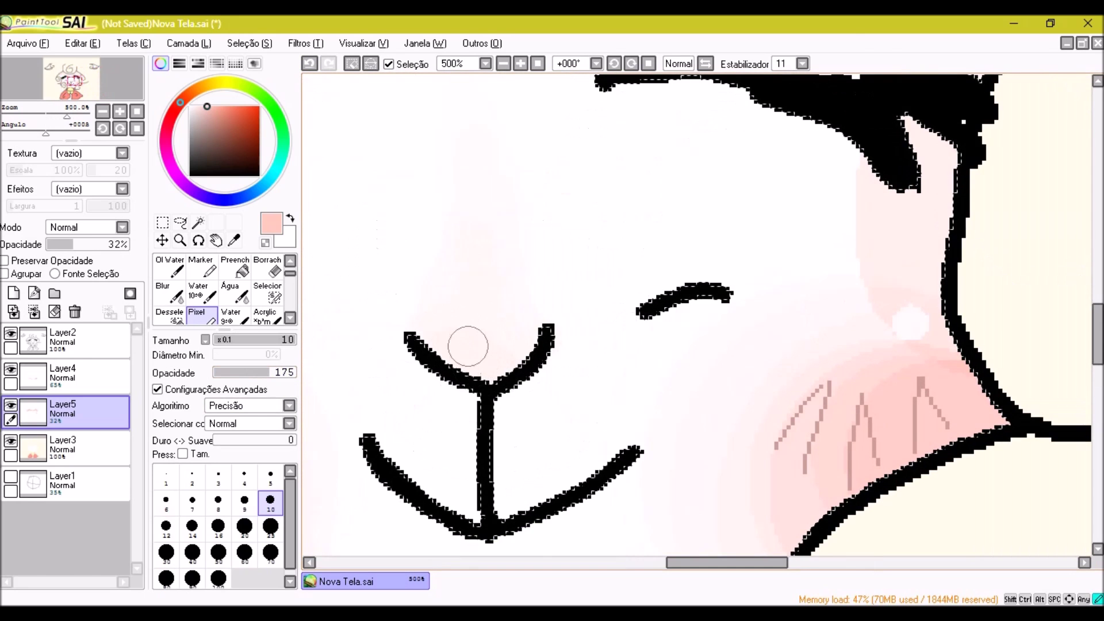
scroll(464, 345, "down", 2)
scroll(463, 345, "up", 2)
scroll(506, 417, "up", 1)
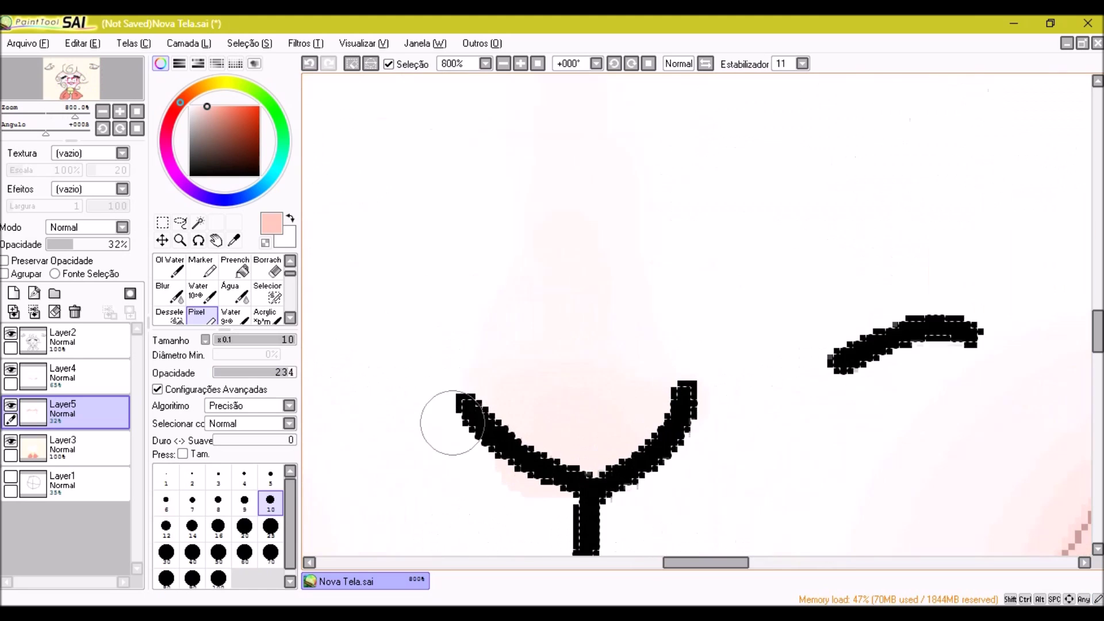
left_click(390, 464, "alt")
scroll(473, 278, "down", 6)
Select the wool and background area from Layer2's line art with the magic wand, and ready a pale peach size 10 Pixel brush on Layer5
left_click(63, 374)
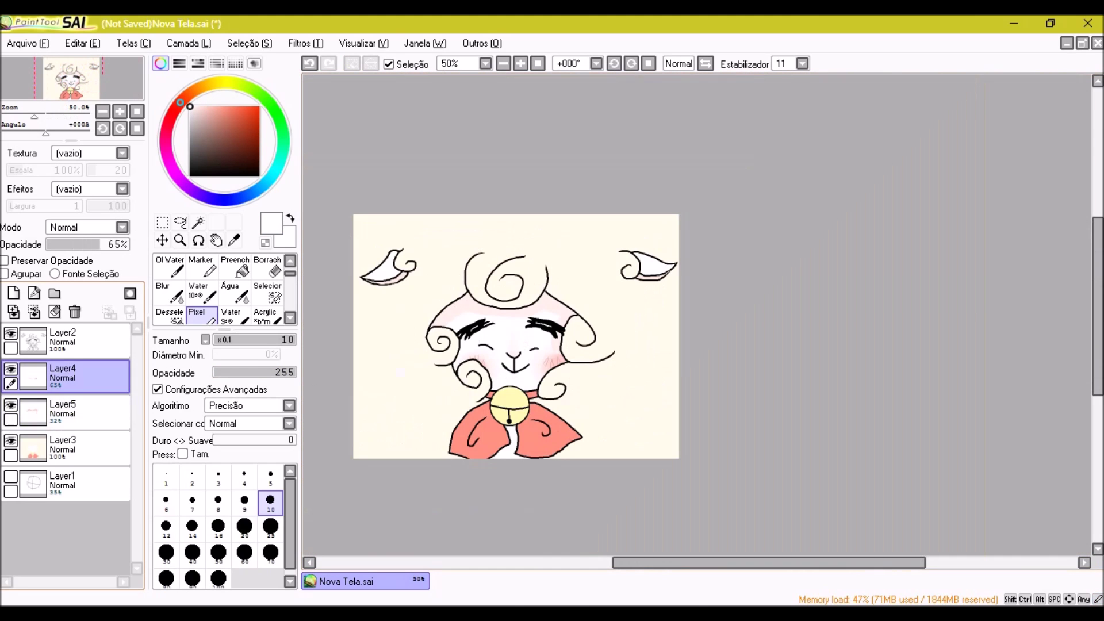
left_click(63, 339)
left_click(199, 222)
left_click(402, 242)
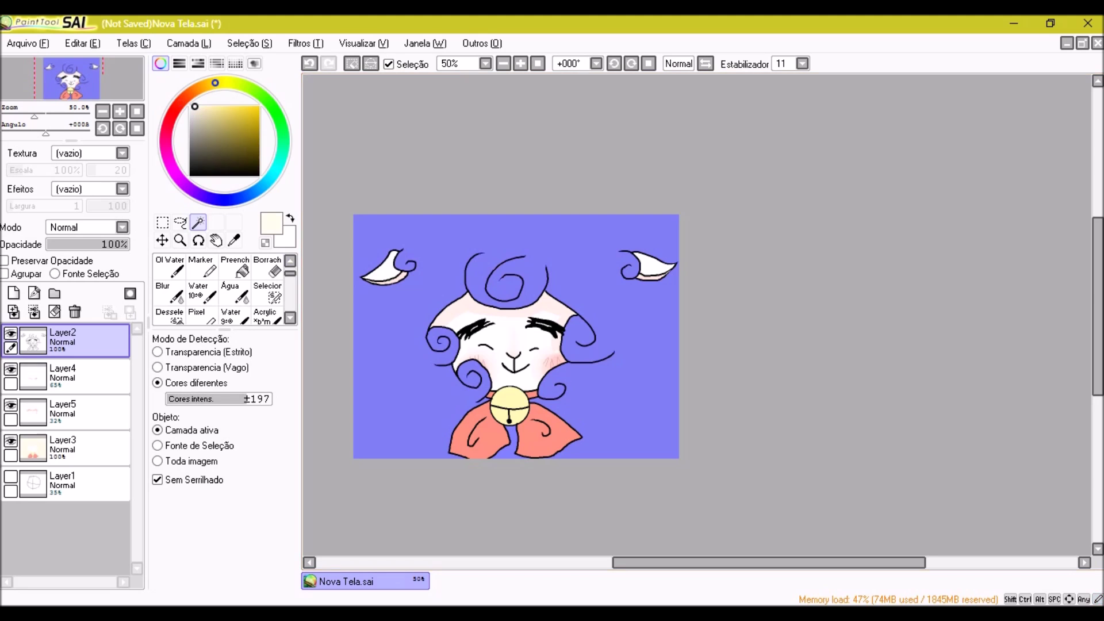
left_click(197, 316)
left_click(64, 411)
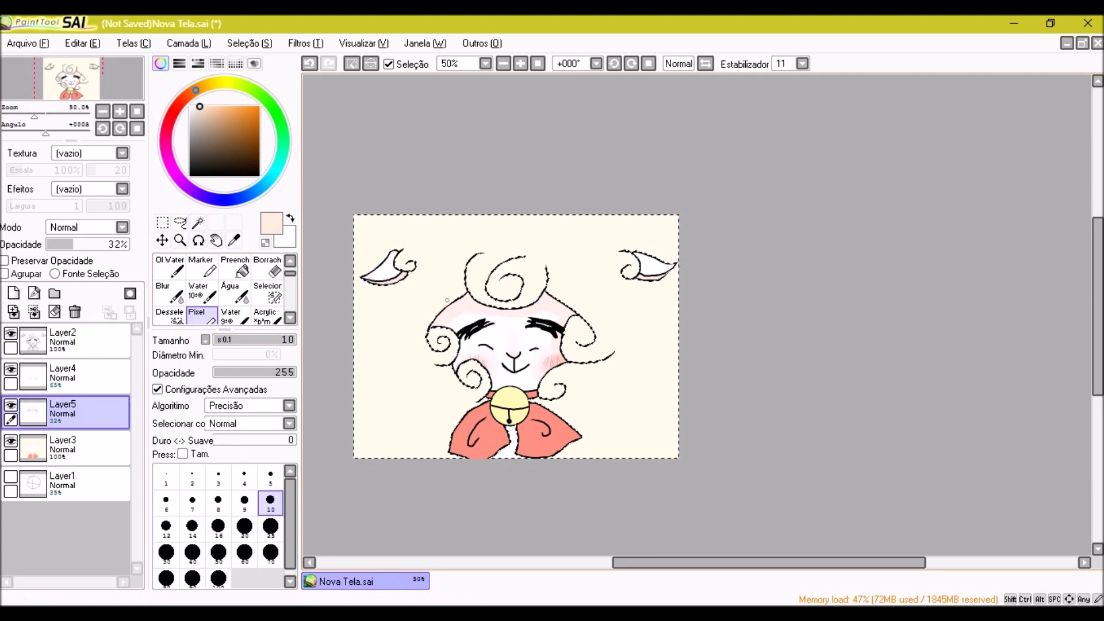
Paint peach shading along the top wool tuft's left edge and its spiral on a new layer with the size 10 Pixel brush
scroll(382, 306, "up", 4)
key("ctrl+shift+n")
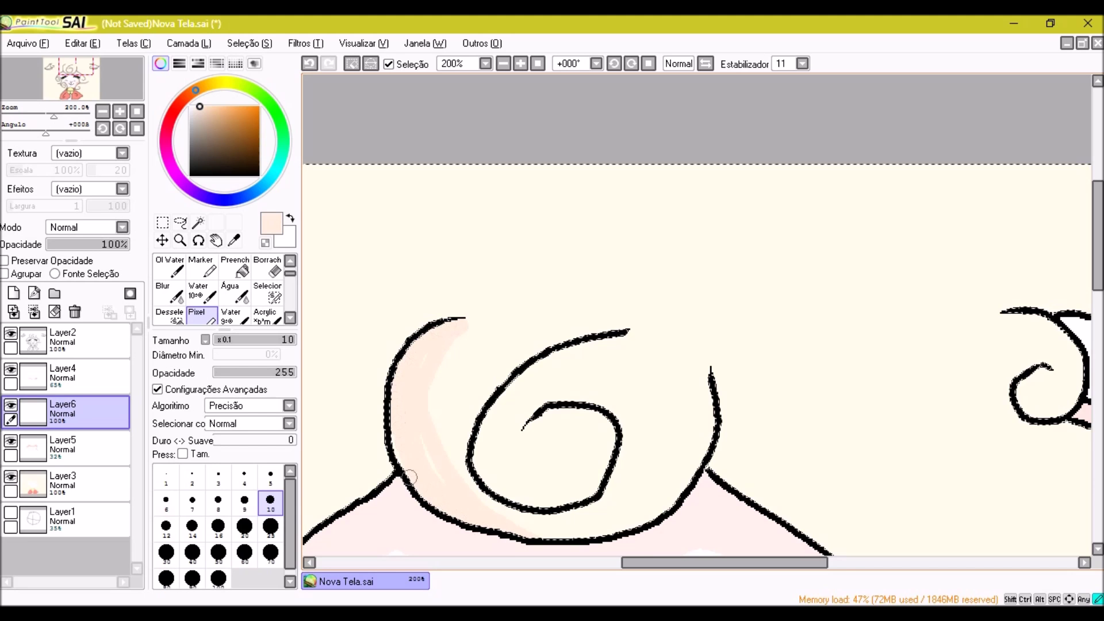
scroll(420, 370, "down", 5)
scroll(490, 261, "up", 4)
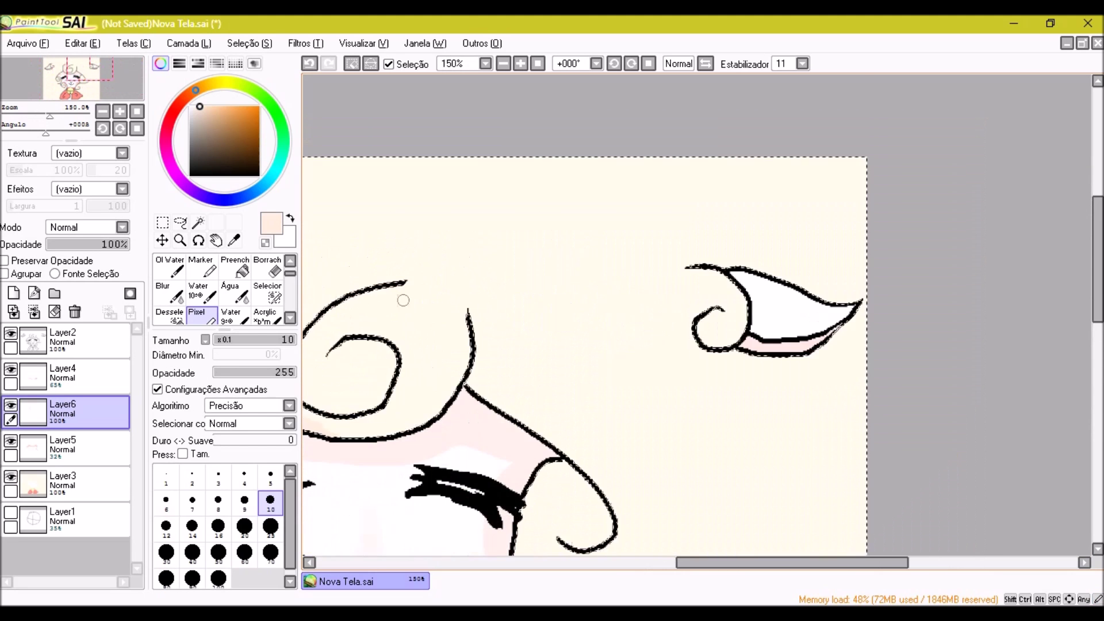
left_click_drag(490, 262, 402, 306)
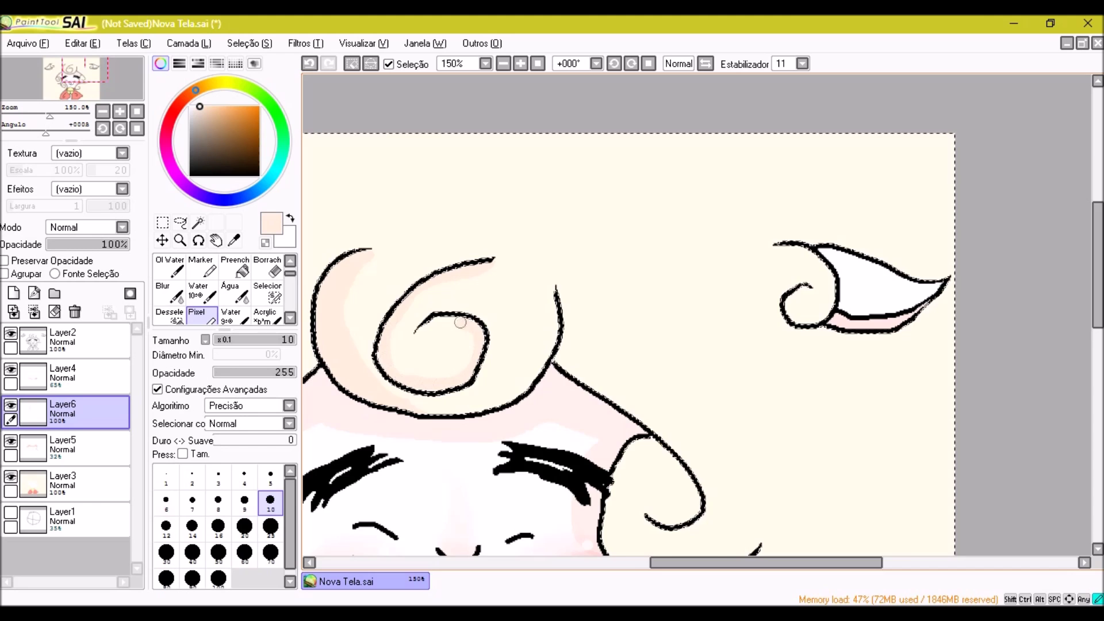
Shade the inner turn of the top wool spiral in peach with the size 5 Pixel brush
scroll(460, 322, "up", 2)
key("bracketleft")
key("bracketleft")
key("bracketleft")
key("bracketleft")
key("bracketleft")
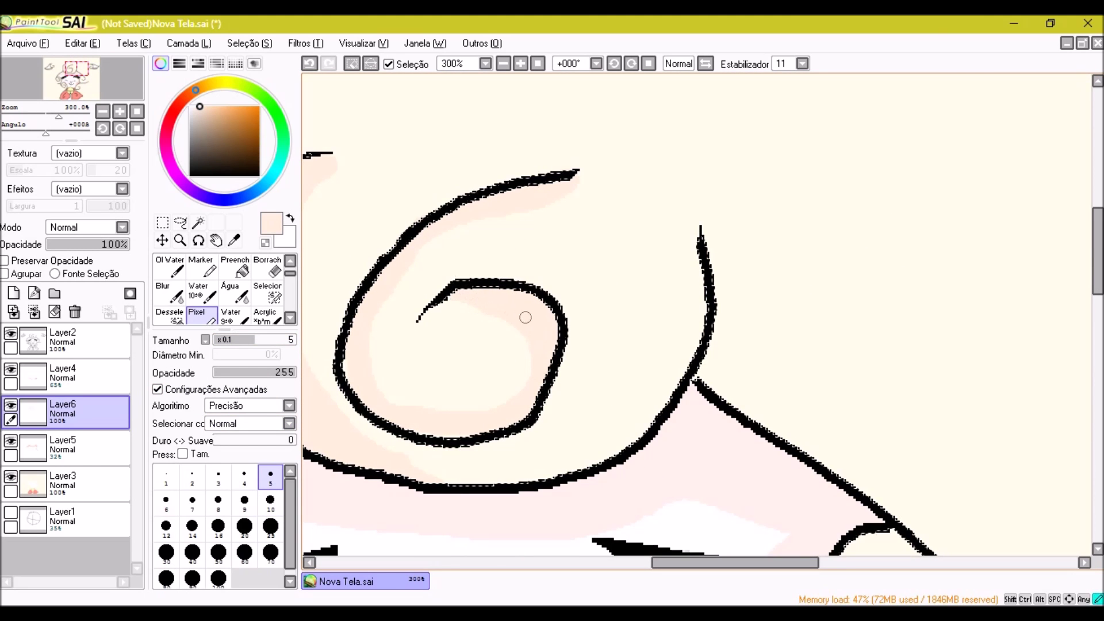
scroll(526, 318, "down", 5)
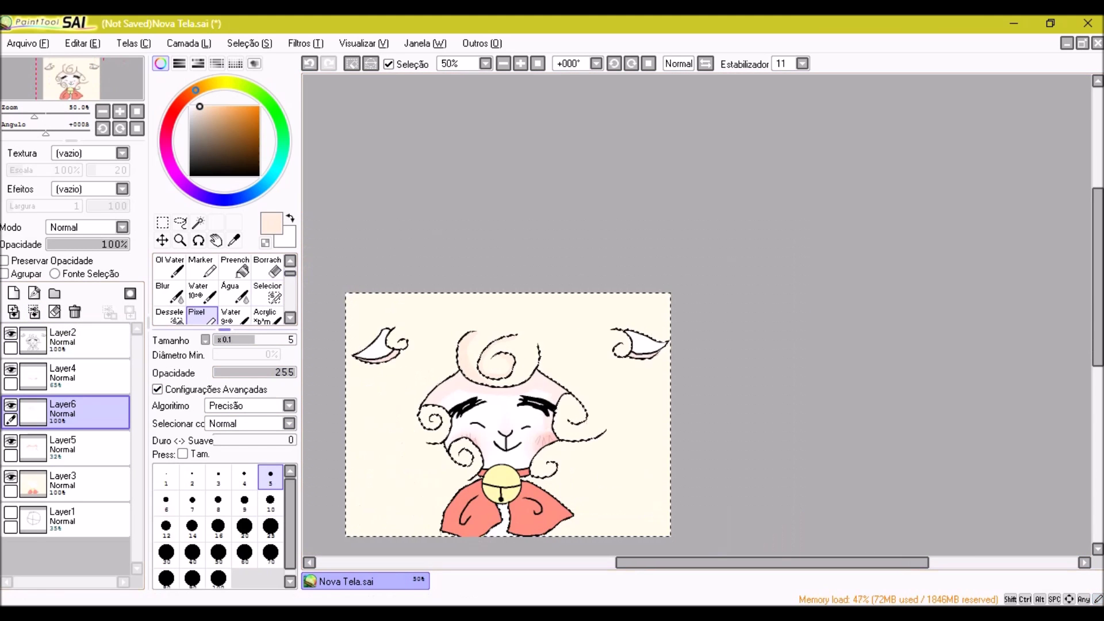
Outline and fill a peach shadow band around the outer edge of the upper right wool curl
scroll(638, 391, "up", 6)
scroll(639, 391, "down", 9)
scroll(639, 391, "up", 3)
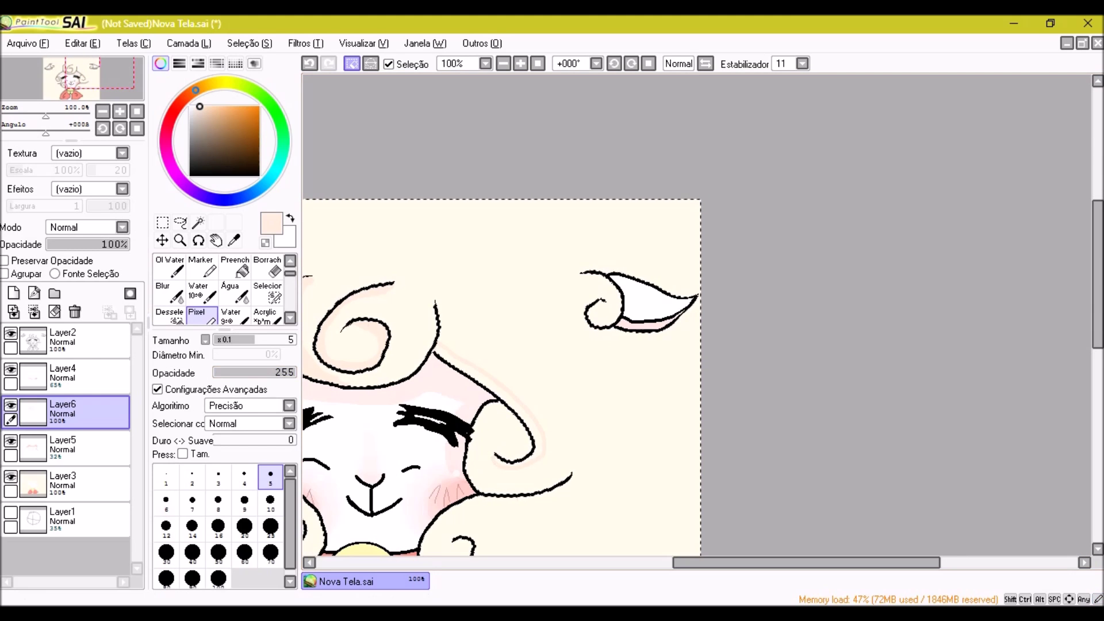
scroll(522, 481, "up", 5)
scroll(661, 177, "down", 2)
scroll(644, 342, "down", 5)
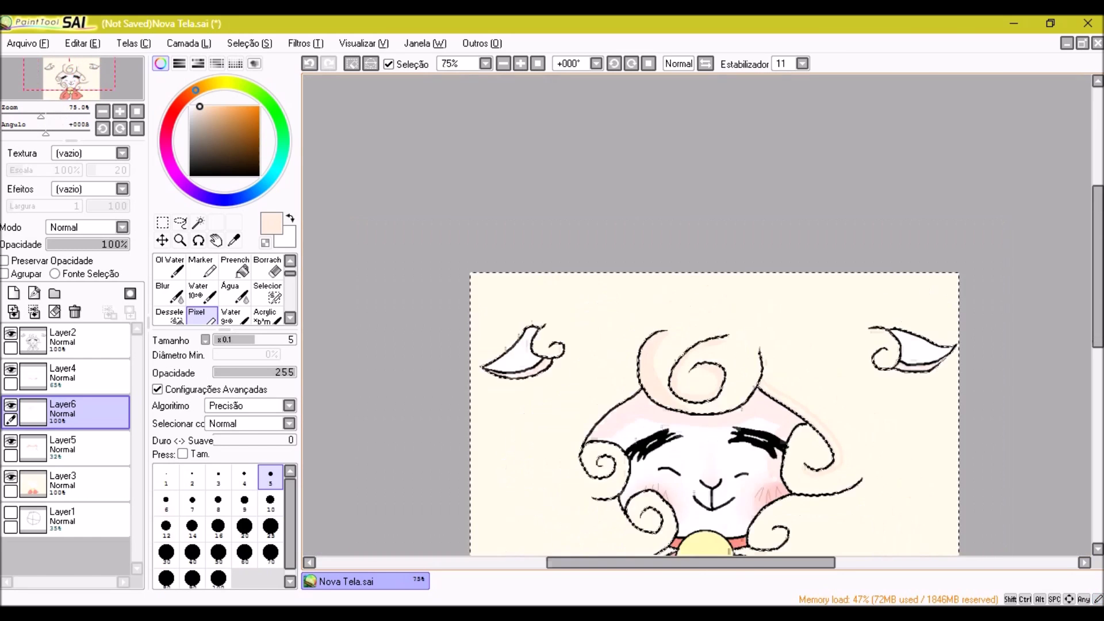
scroll(847, 484, "up", 5)
scroll(846, 483, "down", 7)
left_click(235, 266)
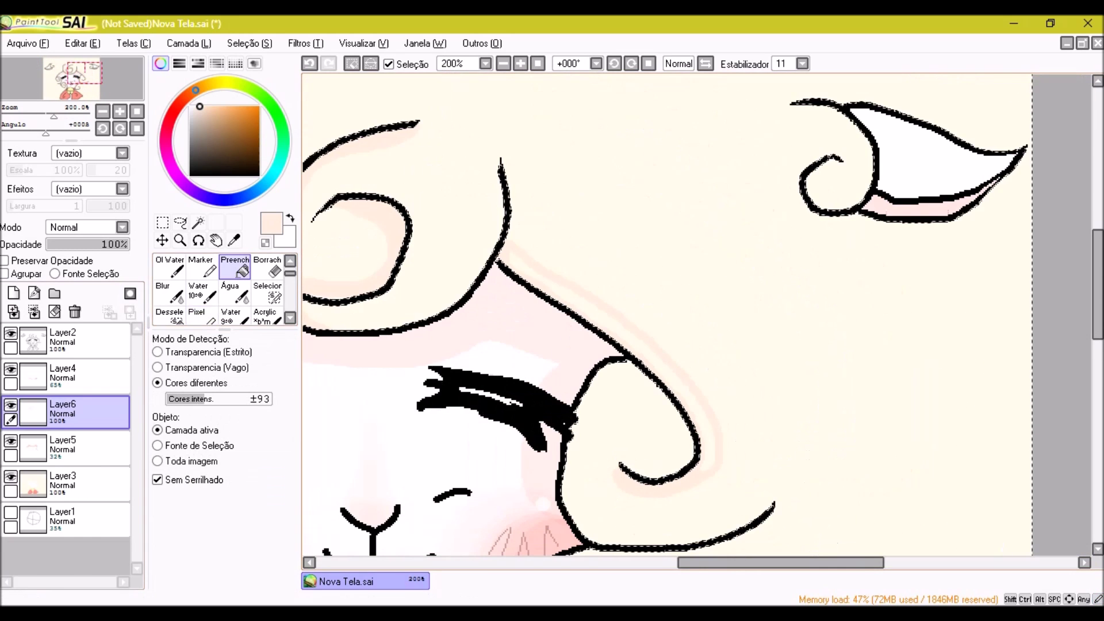
Outline and fill peach shading inside the upper right wool curl along the face with the size 5 Pixel brush
left_click(197, 316)
scroll(505, 507, "up", 4)
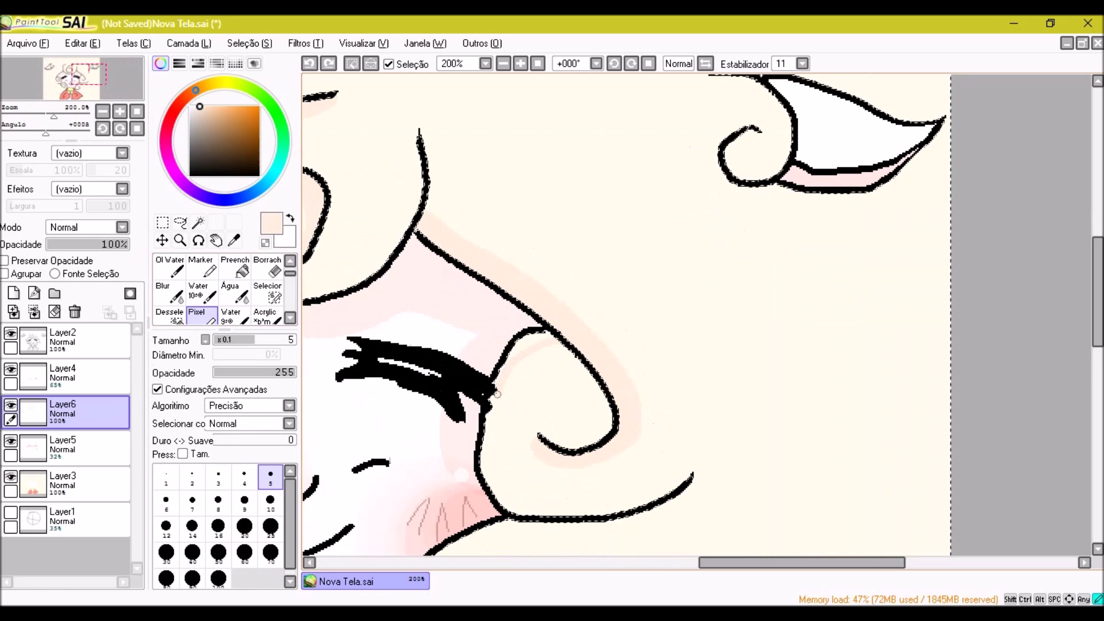
left_click(235, 266)
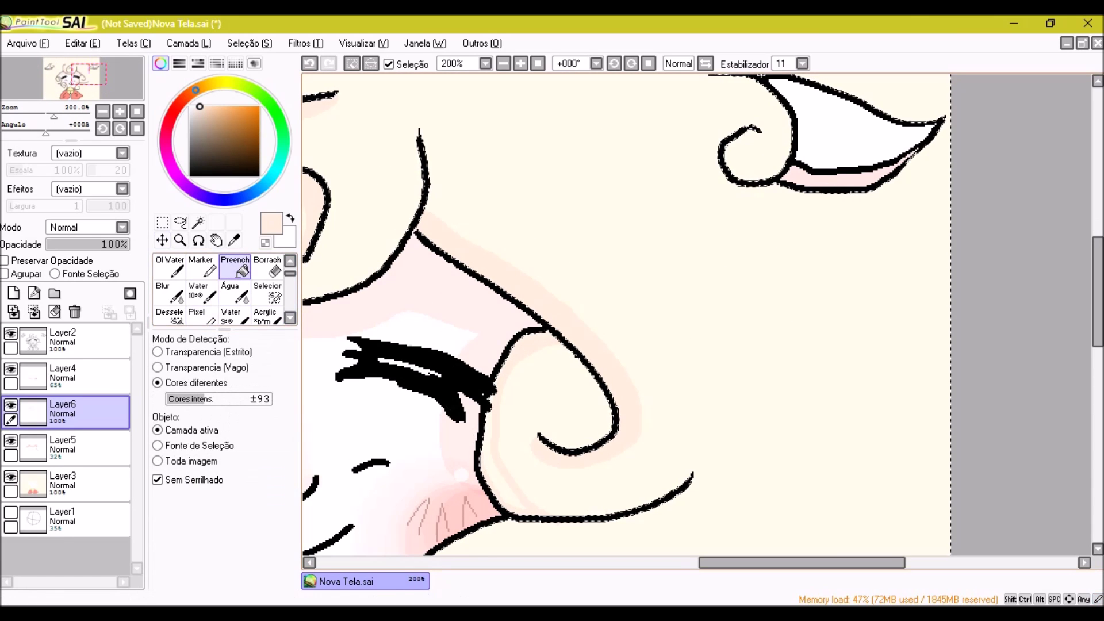
scroll(419, 443, "down", 5)
scroll(420, 443, "up", 3)
scroll(670, 470, "down", 1)
Outline and fill peach shading inside the lower right wool curl with the size 5 Pixel brush
left_click(197, 316)
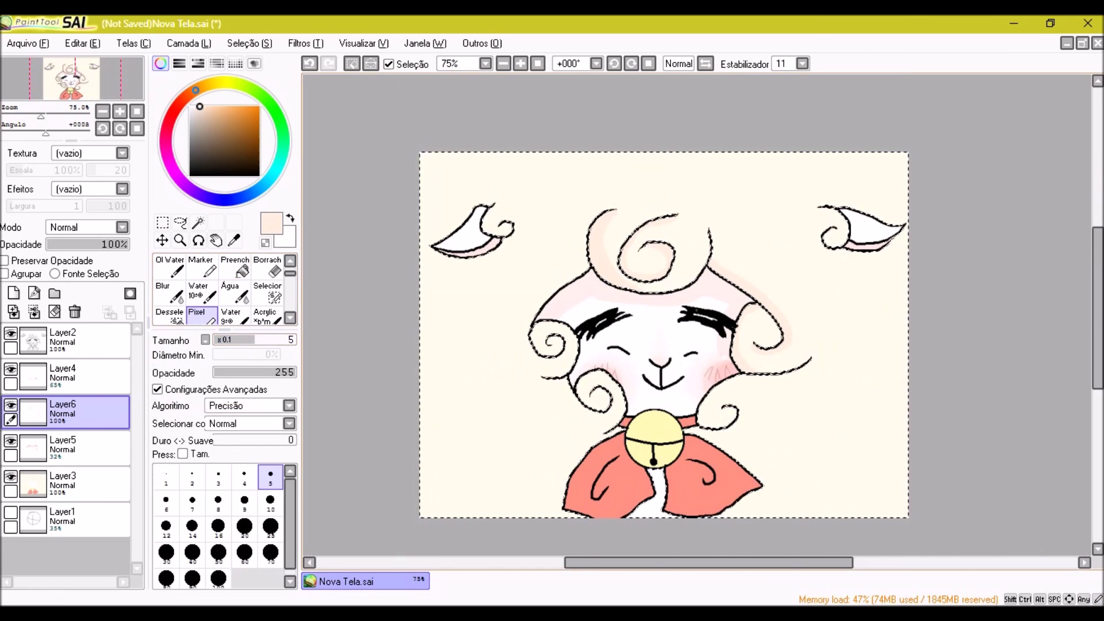
scroll(670, 469, "up", 3)
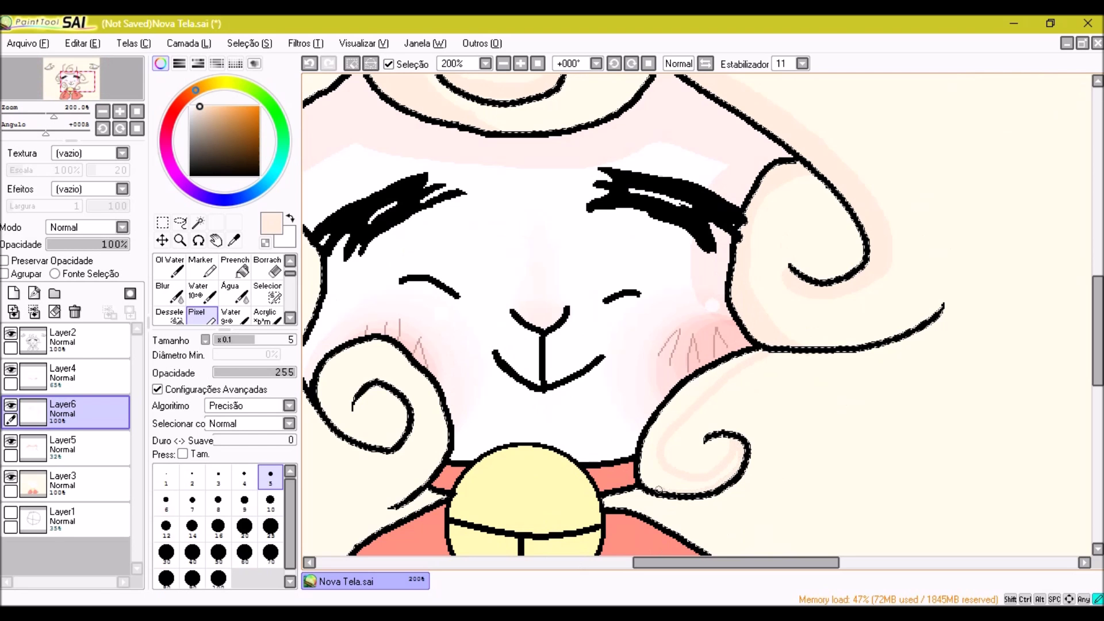
scroll(659, 490, "down", 2)
scroll(659, 489, "up", 2)
left_click(235, 266)
scroll(660, 489, "down", 4)
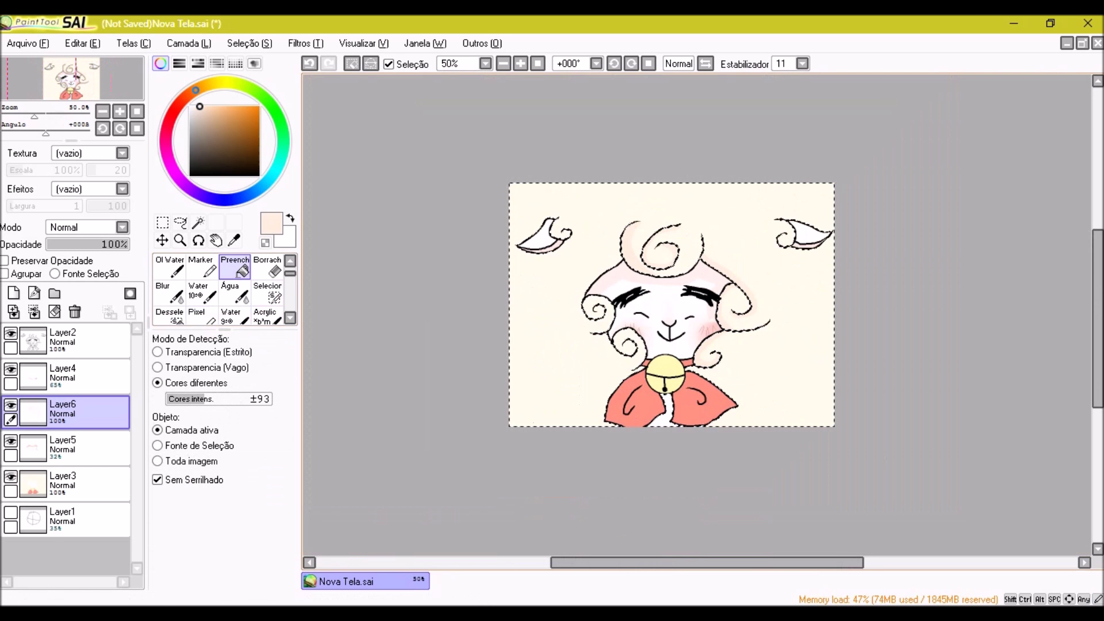
Shade beneath the left ear and beside its upper wool strand in peach with the size 5 Pixel brush
left_click(196, 315)
scroll(543, 236, "up", 6)
mouse_move(739, 268)
left_mouse_down()
mouse_move(377, 380)
mouse_move(419, 359)
left_mouse_up()
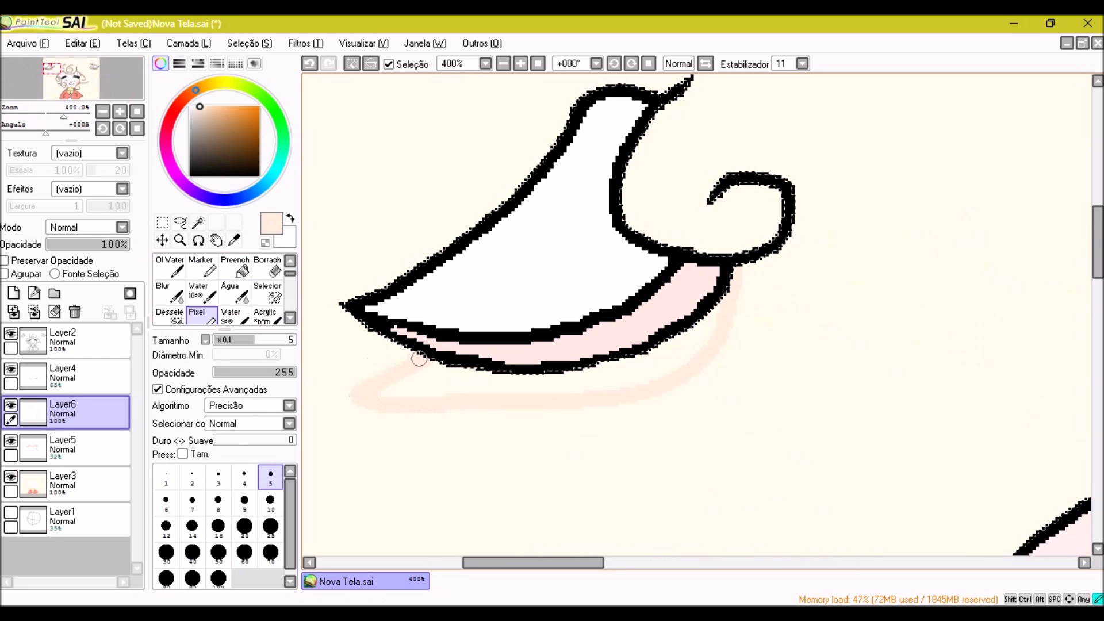
scroll(503, 273, "down", 6)
scroll(503, 273, "up", 5)
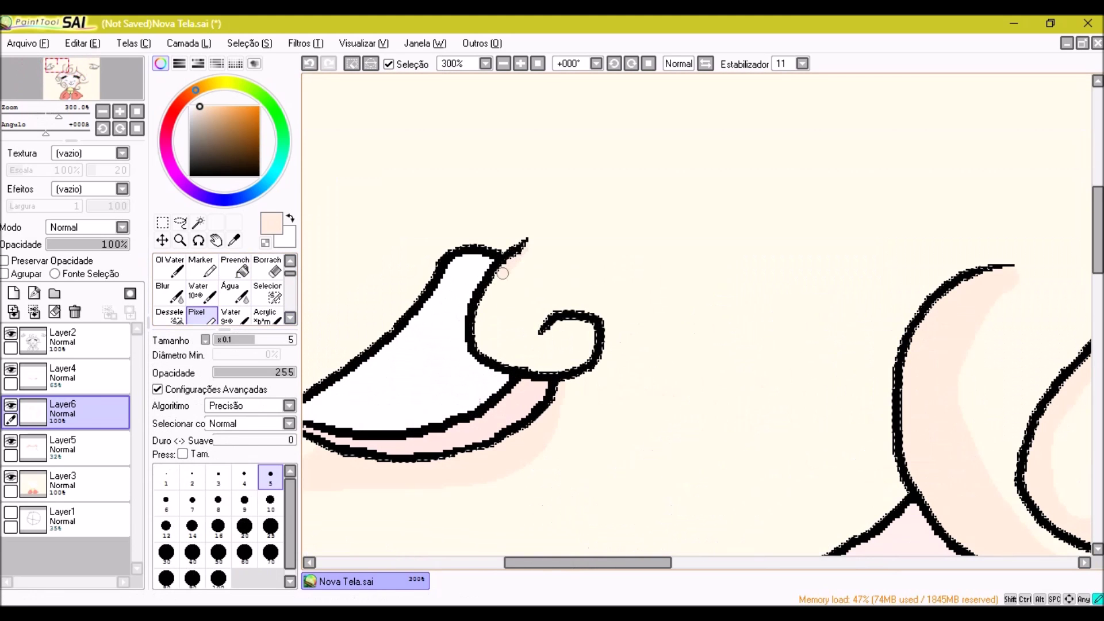
scroll(477, 310, "down", 5)
Shade the right ear's curl and the band beneath the ear in peach with the size 5 Pixel brush
scroll(588, 320, "up", 4)
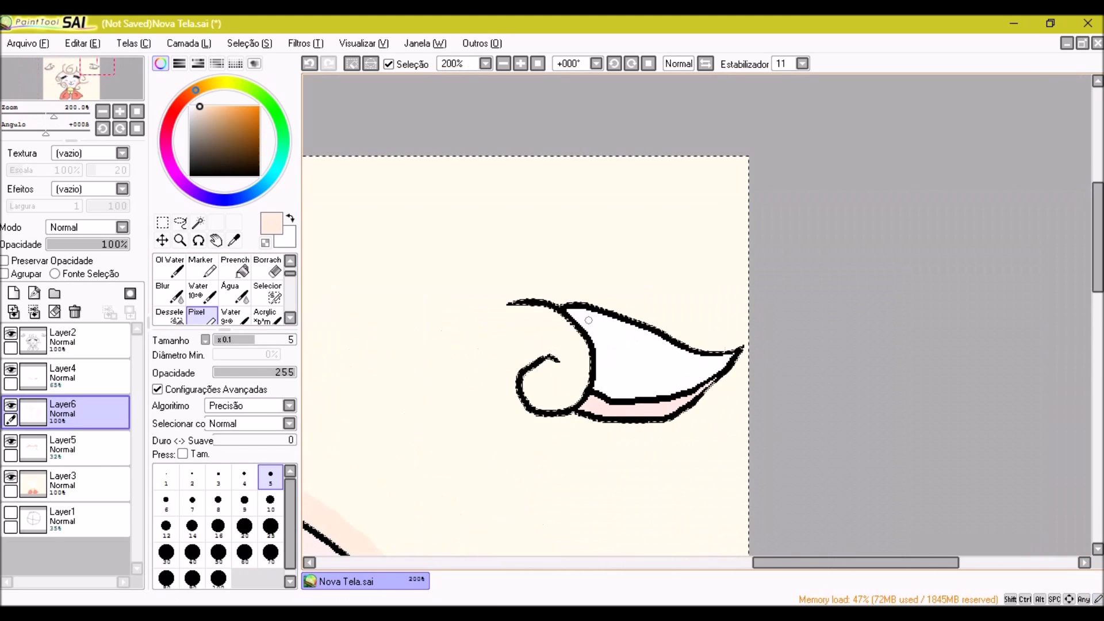
scroll(604, 382, "down", 4)
scroll(538, 322, "up", 5)
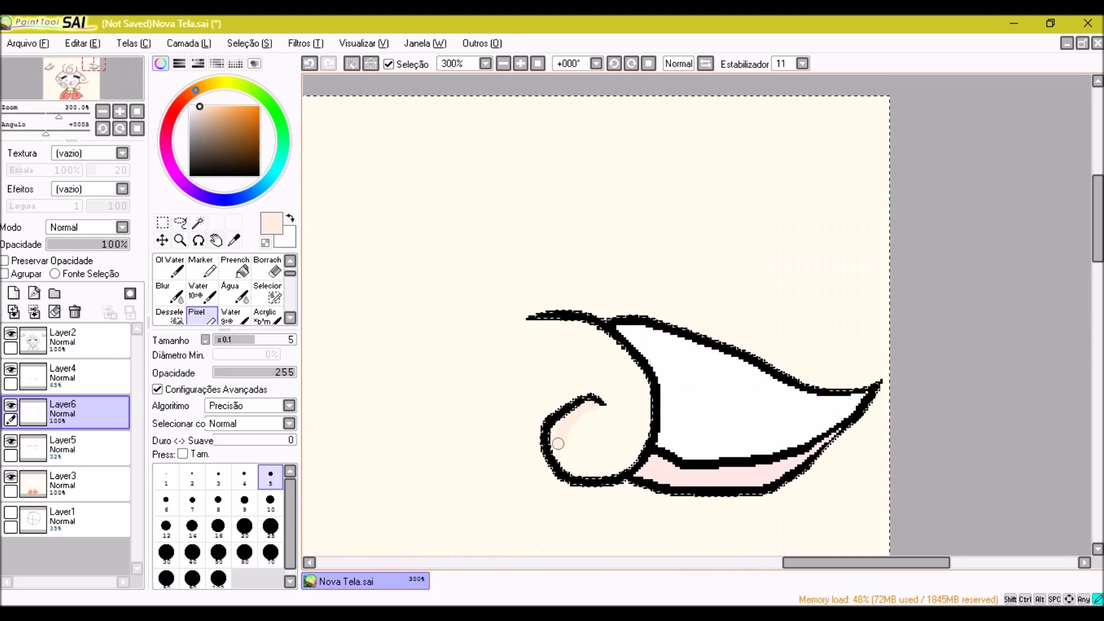
scroll(559, 439, "down", 3)
scroll(713, 410, "up", 4)
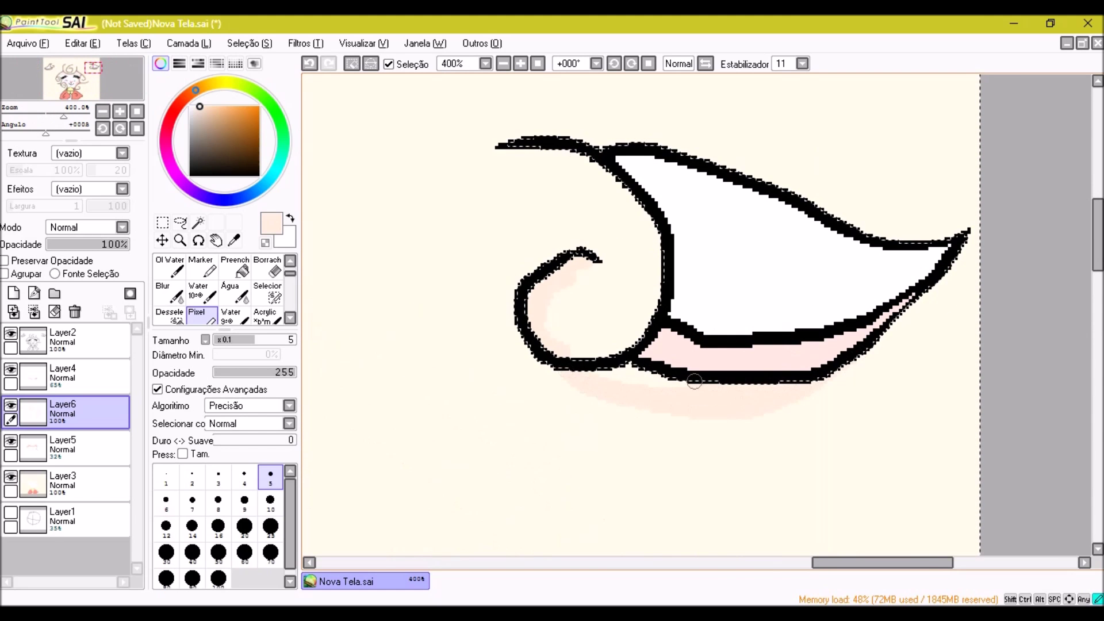
scroll(711, 387, "down", 3)
Shade the inner turns and outer edges of the two left wool curls beside the face in peach
scroll(461, 354, "up", 3)
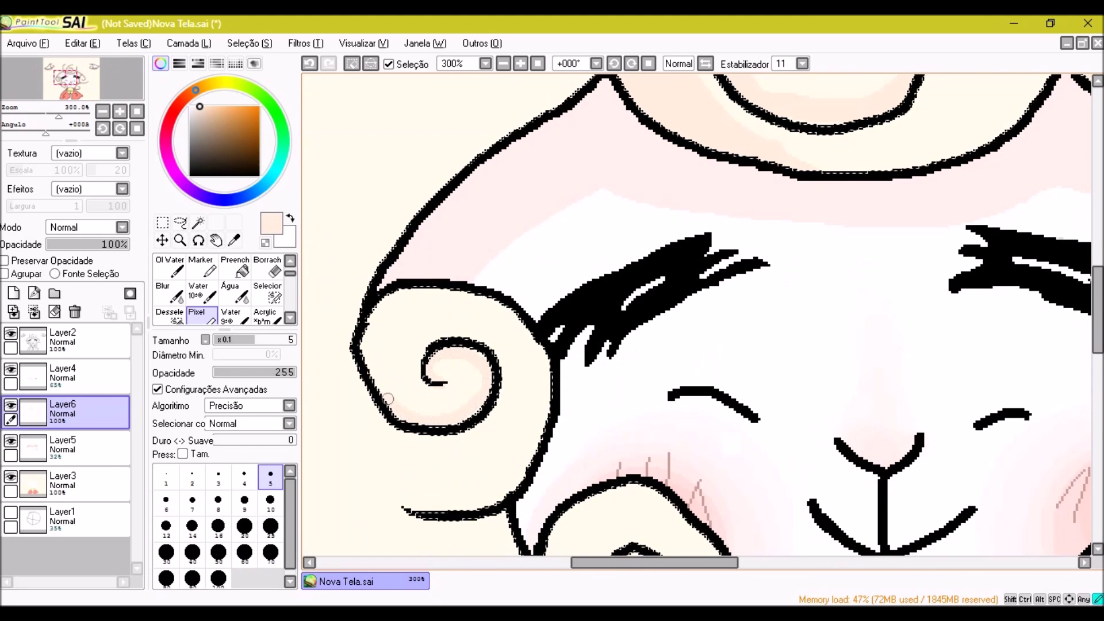
scroll(363, 354, "down", 3)
scroll(498, 436, "up", 2)
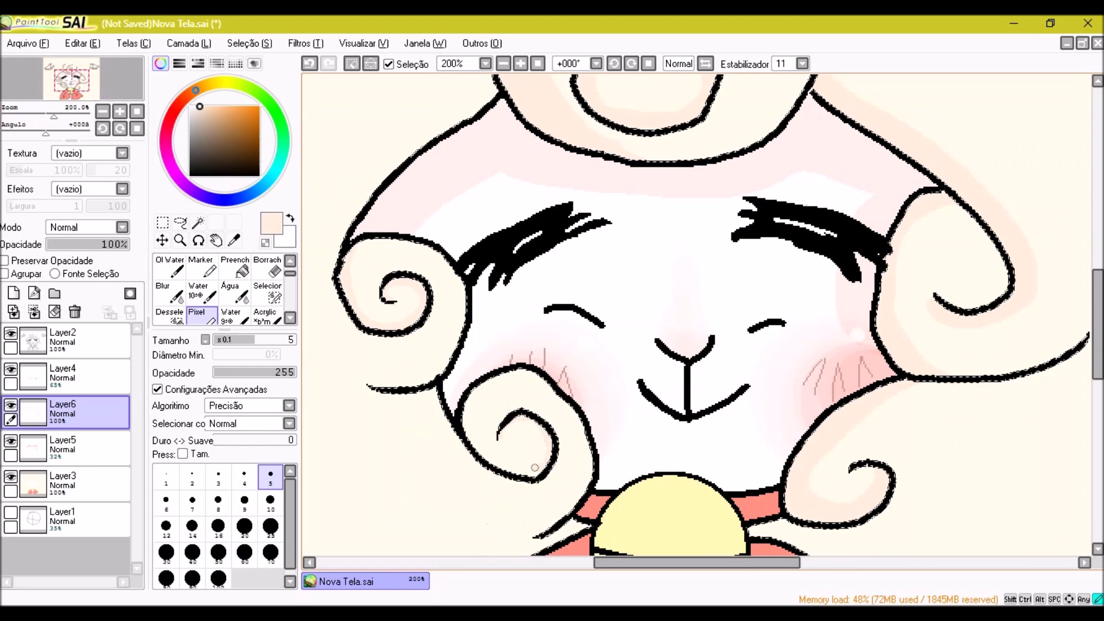
scroll(485, 454, "down", 3)
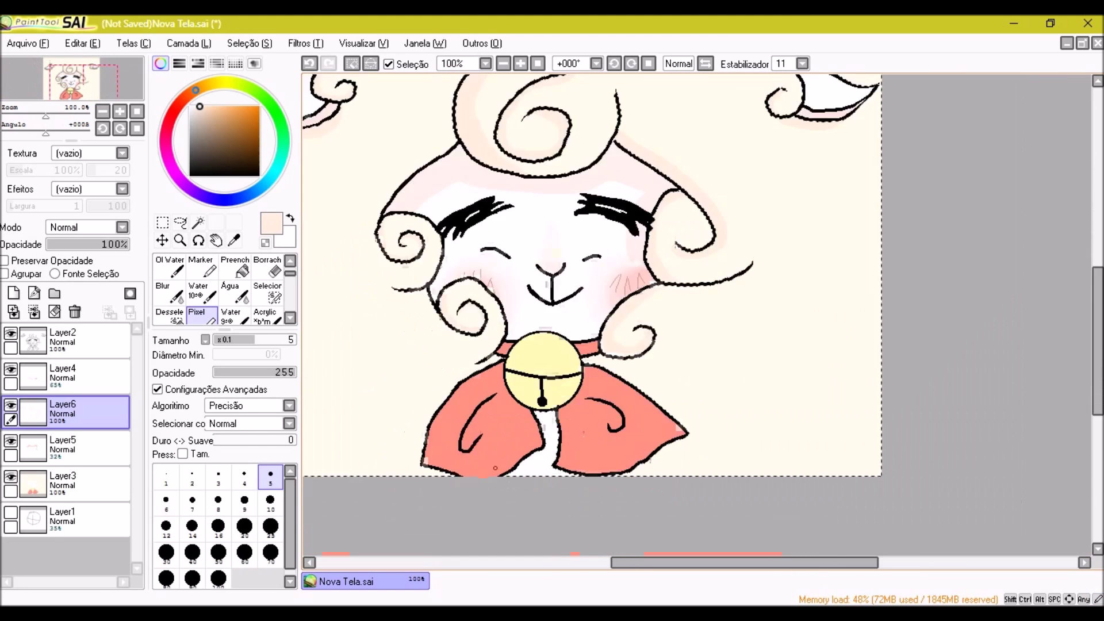
Outline and fill peach shading along the white chest wool between the two halves of the red bow
scroll(629, 251, "up", 3)
left_click_drag(630, 250, 625, 404)
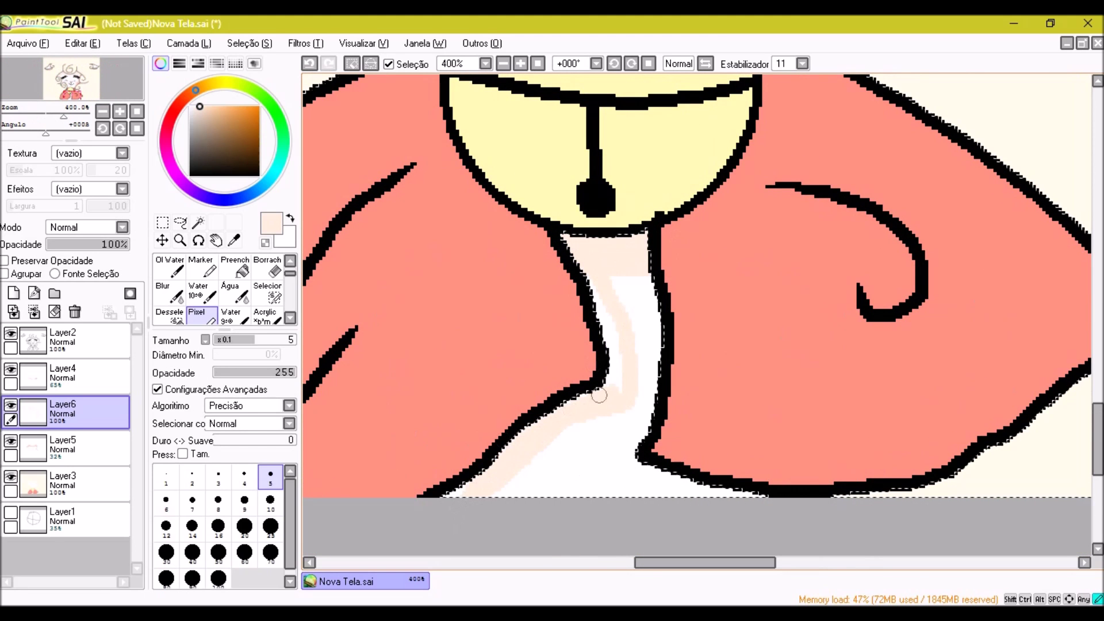
left_click_drag(641, 266, 658, 369)
scroll(655, 467, "down", 4)
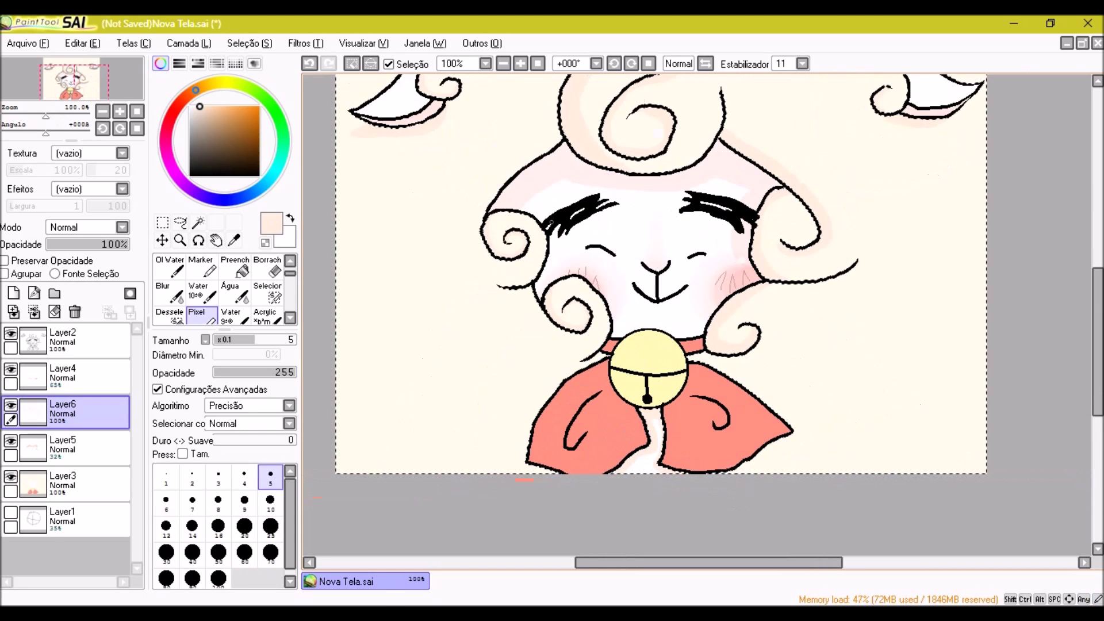
mouse_move(294, 614)
scroll(570, 251, "up", 3)
scroll(569, 251, "down", 4)
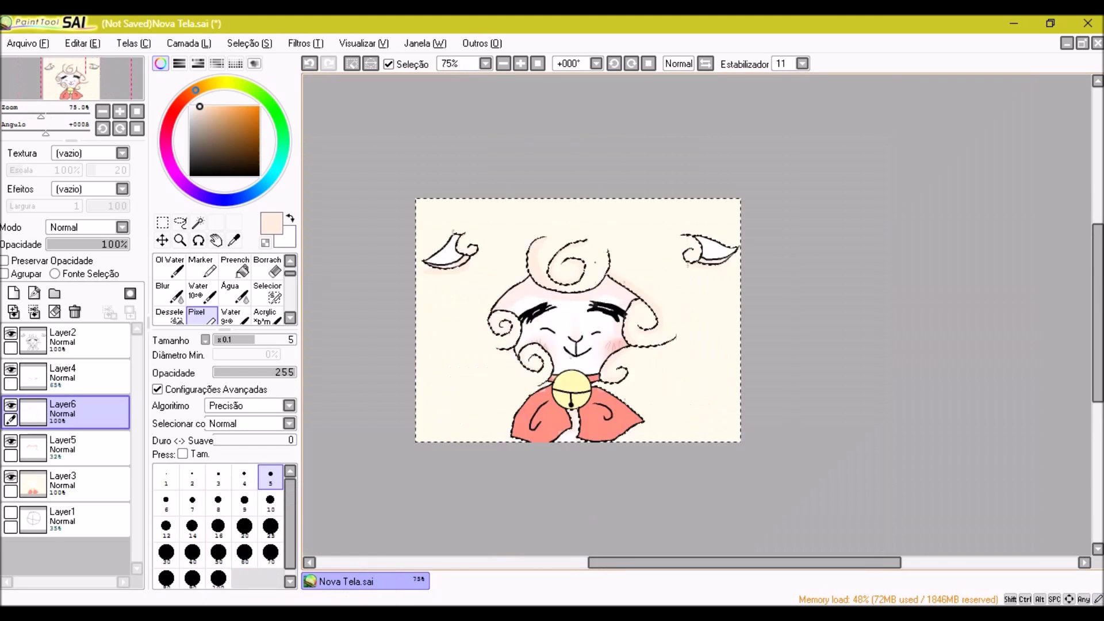
scroll(570, 250, "up", 3)
Clear the selection and dab white spots across the cream background on Layer6 with the size 25 Pixel brush
key("ctrl+d")
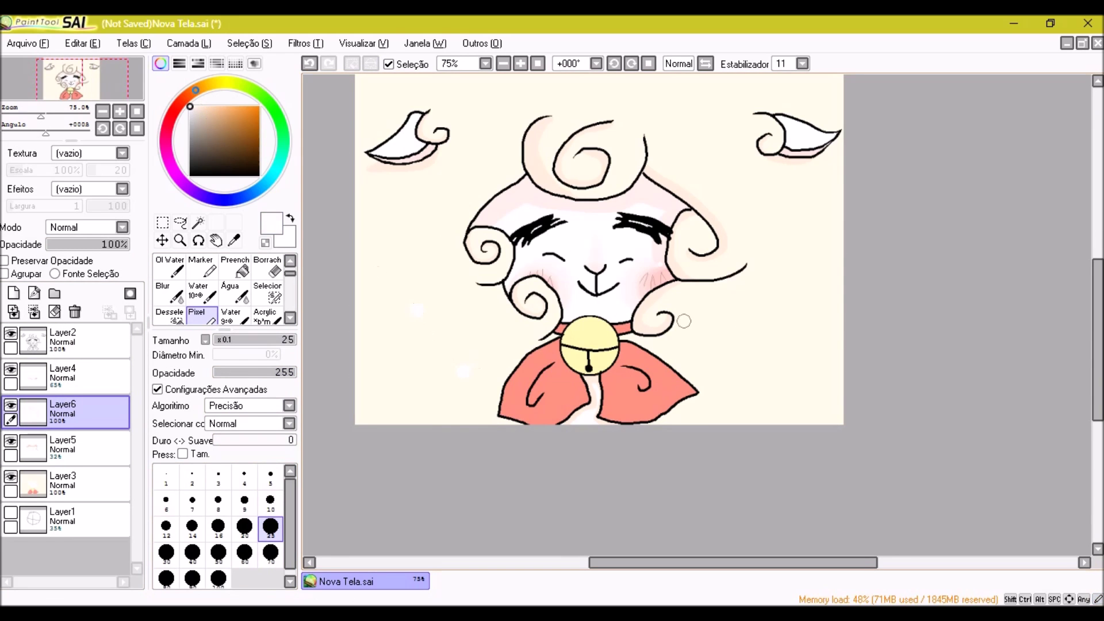
scroll(666, 123, "up", 2)
scroll(765, 454, "down", 2)
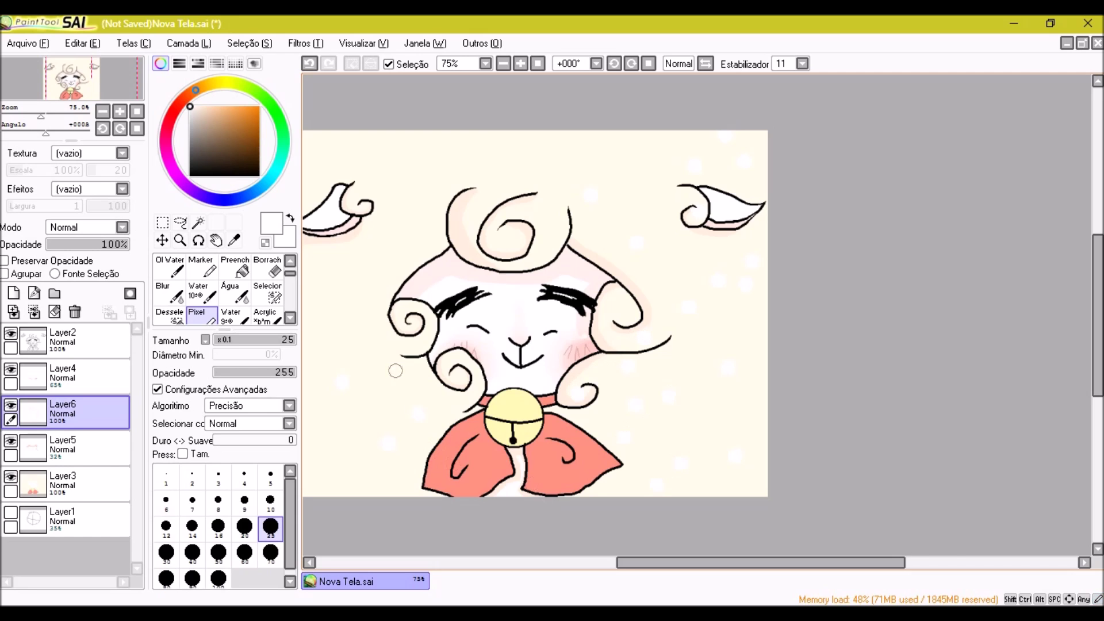
scroll(547, 134, "up", 2)
scroll(478, 225, "down", 3)
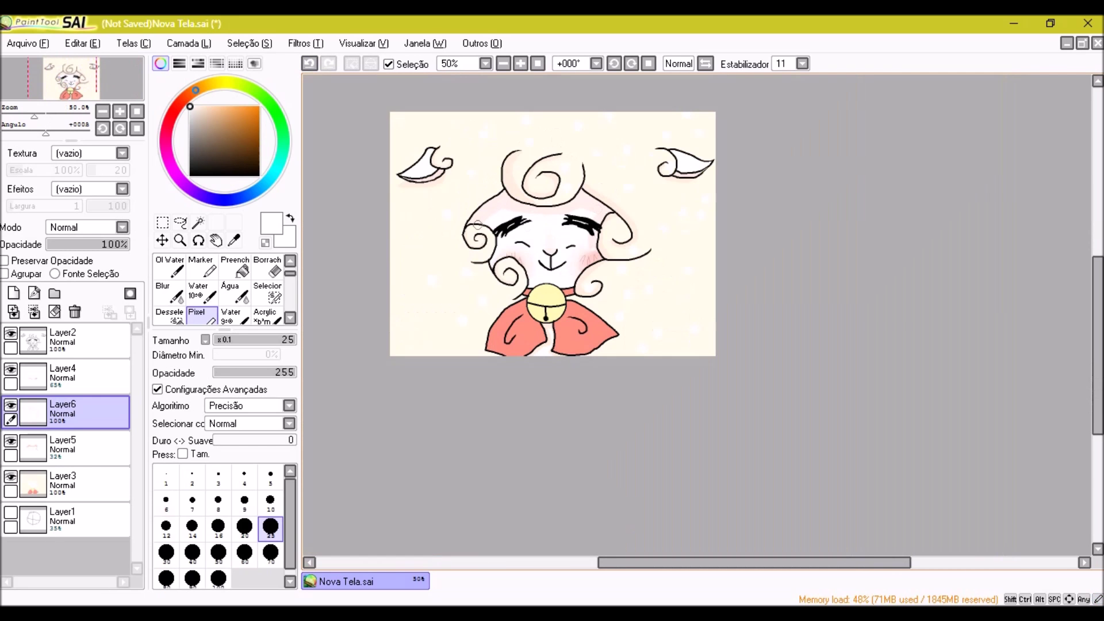
scroll(406, 335, "up", 1)
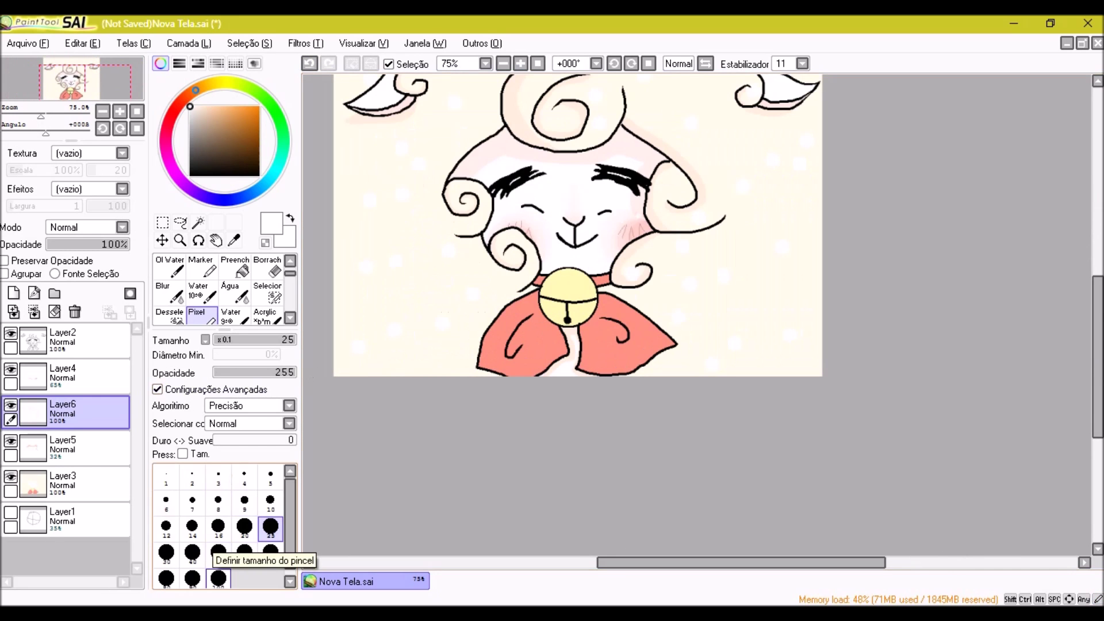
Add a layer above Layer6 in Sobrepor blending mode and dab size 25 brown spots over the background
left_click(218, 577)
scroll(575, 259, "down", 2)
scroll(575, 259, "up", 2)
left_click(621, 240, "alt")
left_click(14, 293)
left_click(87, 228)
left_click(75, 279)
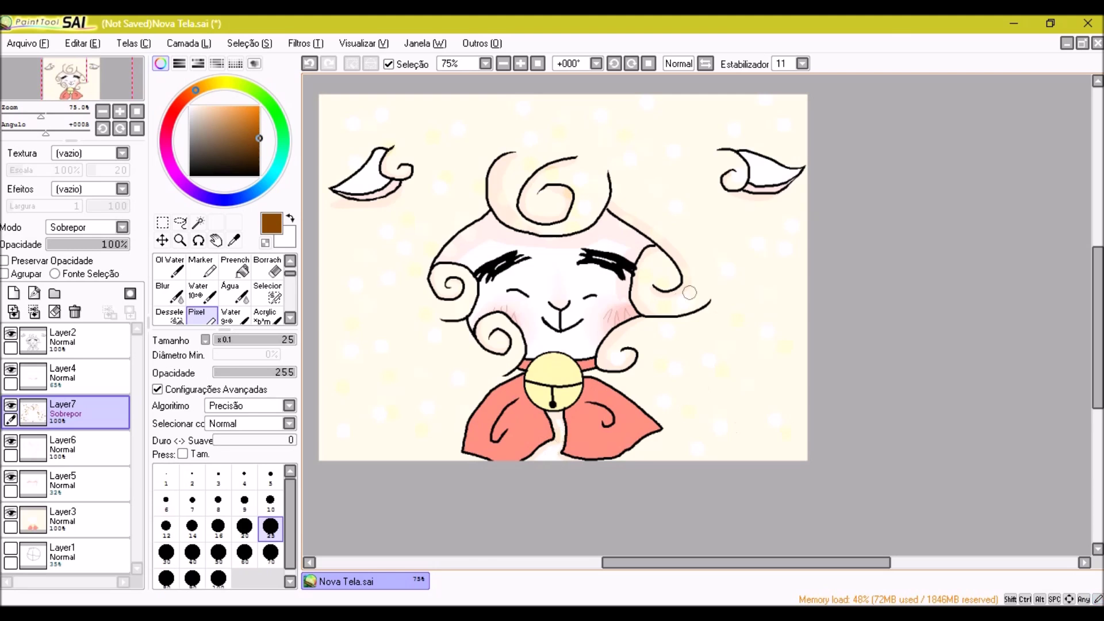
Scatter large brown spots and size 20 white spots over the background on Layer7
scroll(676, 301, "down", 2)
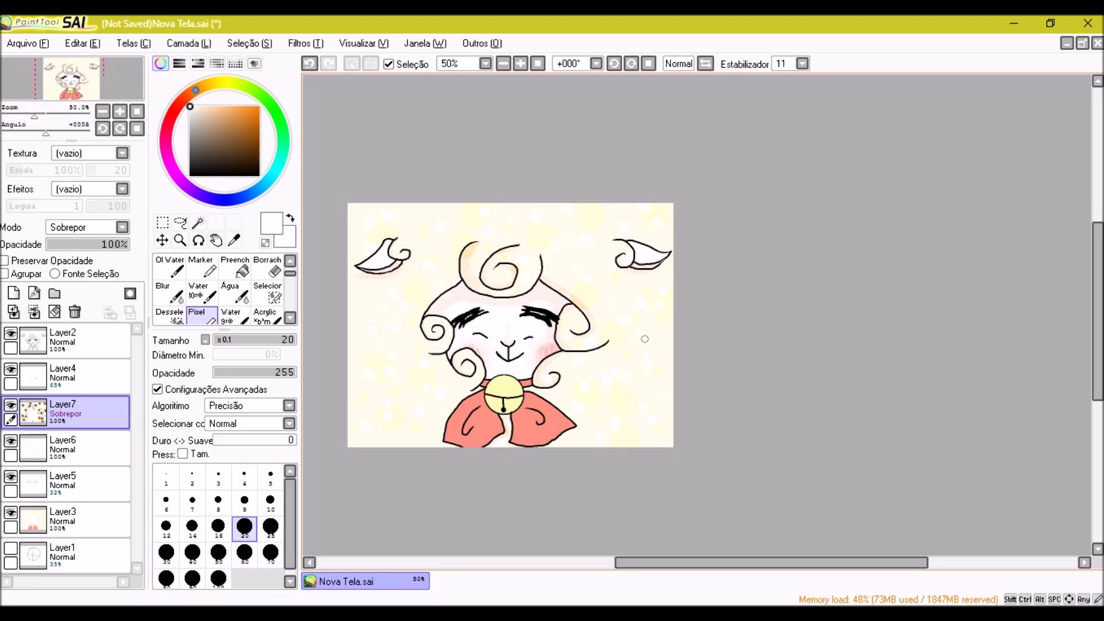
scroll(87, 227, "up", 2)
scroll(481, 357, "down", 2)
Try the spots layer in Normal mode at 32% opacity and return it to Sobrepor at 100%
scroll(480, 357, "up", 5)
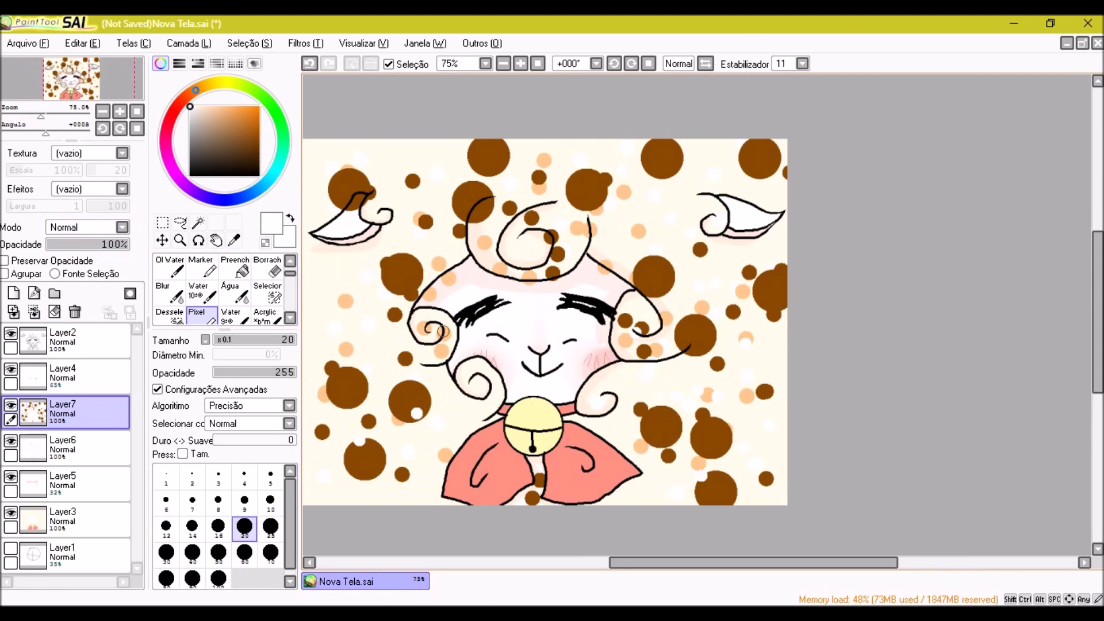
scroll(480, 357, "down", 4)
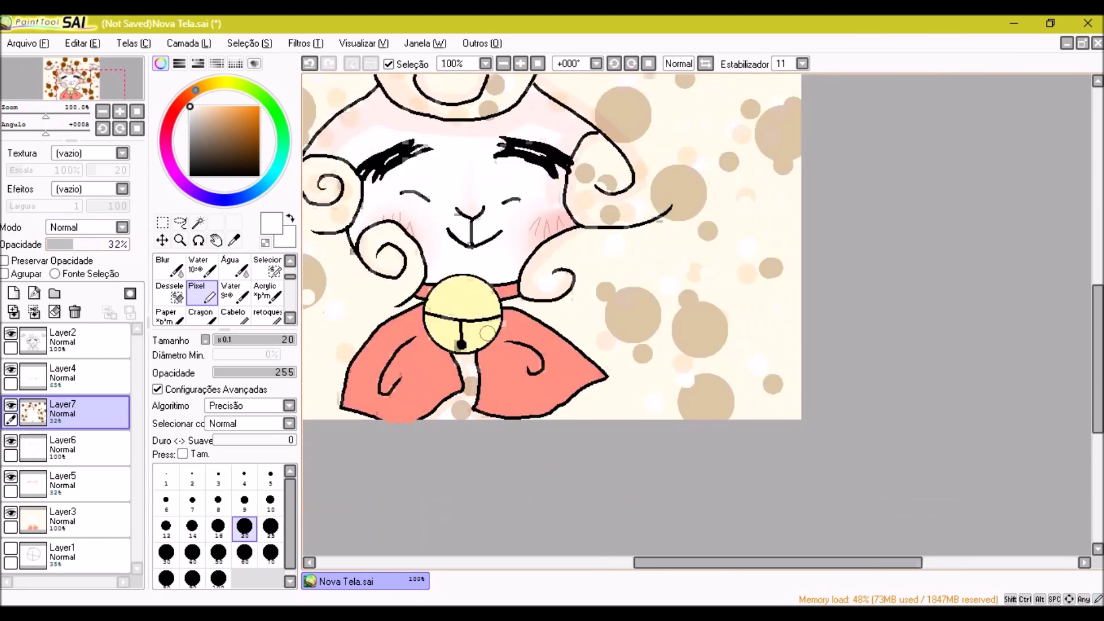
left_click(86, 227)
left_click(77, 291)
scroll(696, 235, "down", 2)
left_click(86, 227)
left_click(68, 278)
Delete the hidden sketch layer, Layer1
scroll(599, 199, "up", 4)
scroll(599, 199, "down", 3)
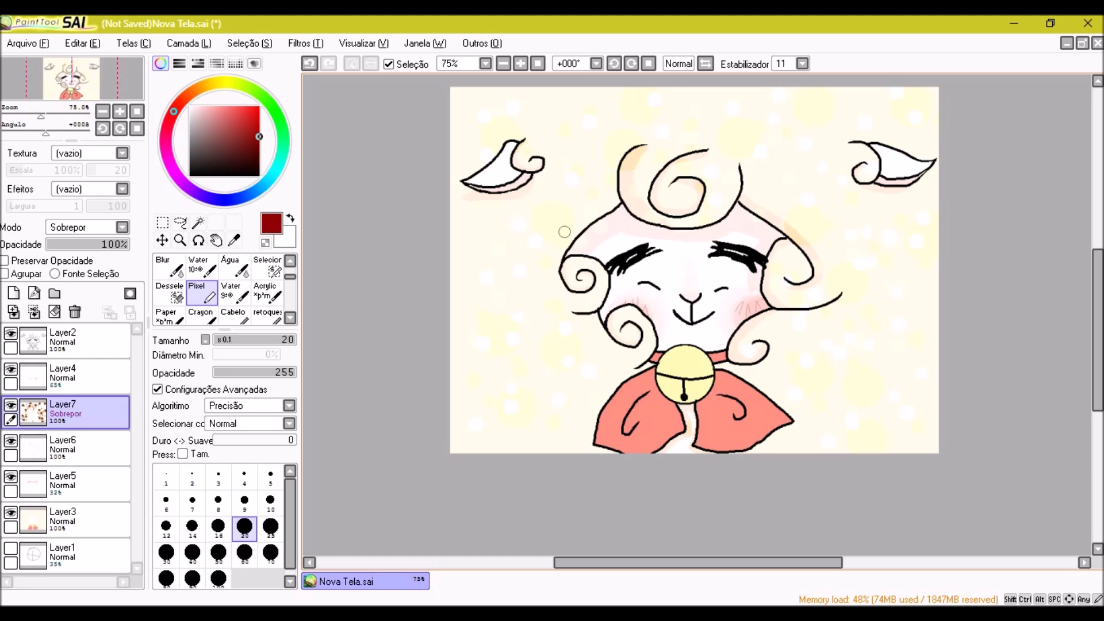
left_click(64, 555)
left_click(75, 312)
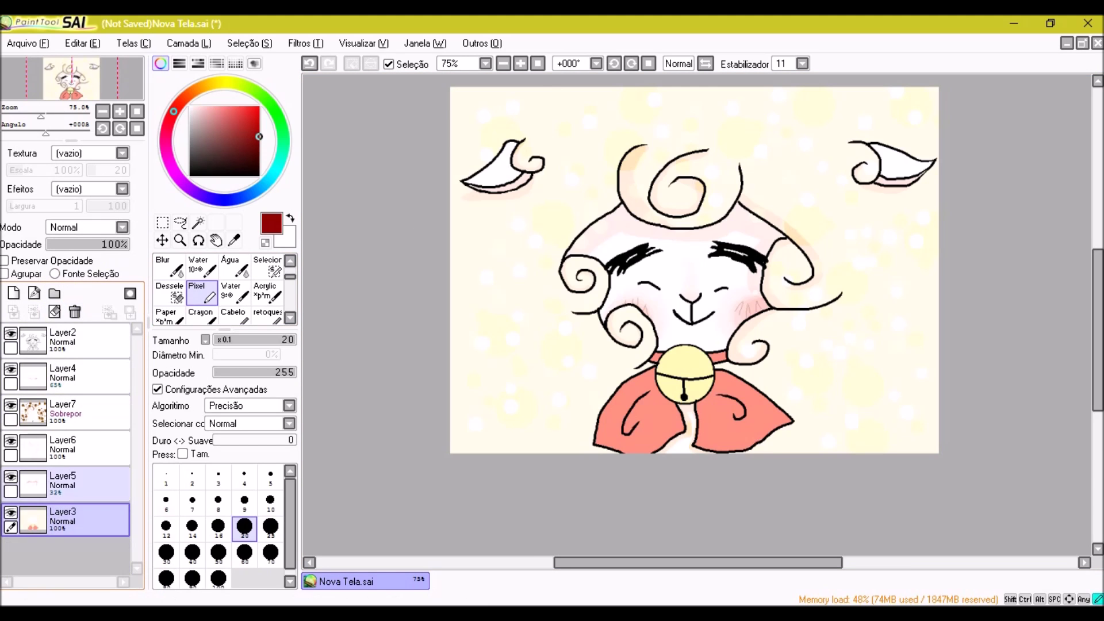
left_click(63, 340)
scroll(532, 246, "down", 2)
scroll(532, 246, "up", 1)
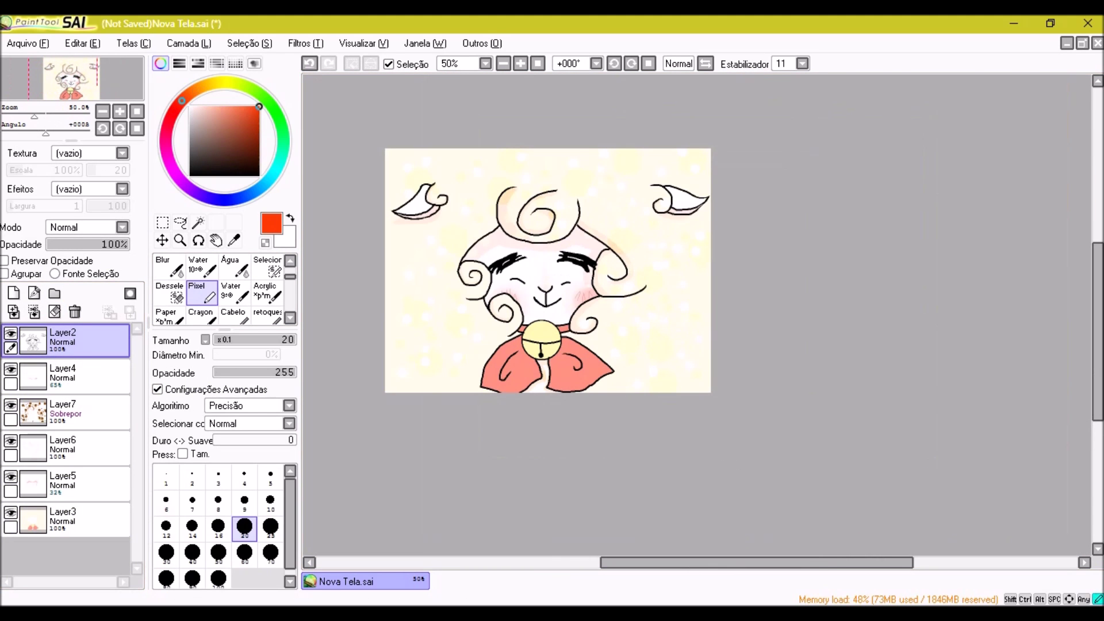
left_click(64, 412)
scroll(464, 343, "up", 1)
scroll(822, 144, "down", 1)
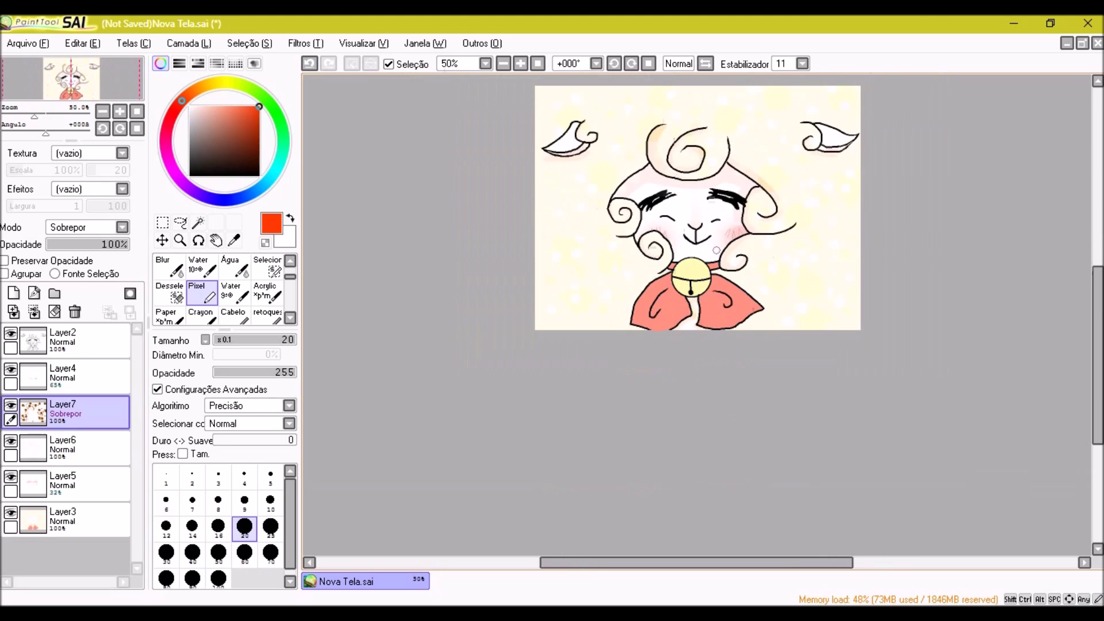
Select the bell's areas from the line art on Layer2 with the Magic Wand
left_click(63, 340)
left_click(198, 222)
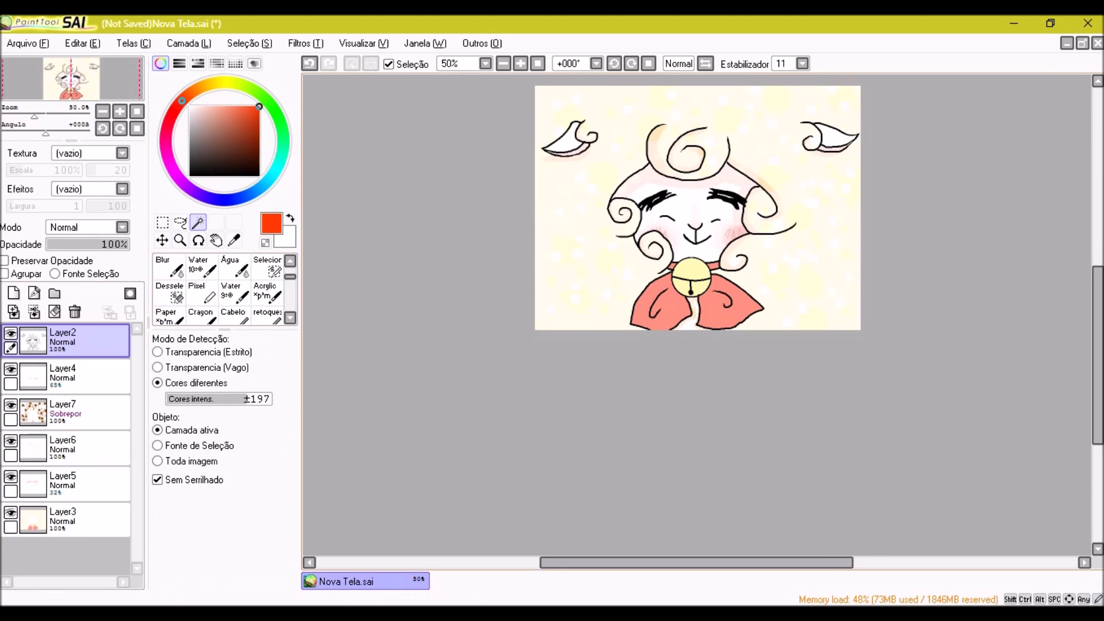
scroll(696, 276, "up", 1)
left_click(481, 434)
scroll(696, 276, "down", 1)
scroll(727, 285, "up", 2)
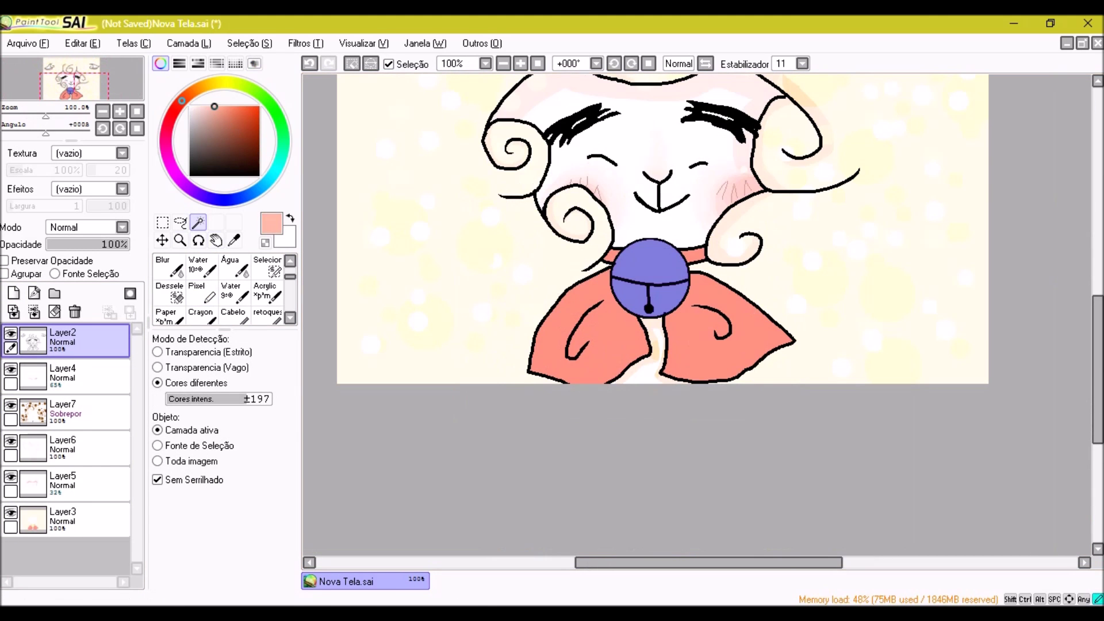
Shade the bell's upper part and lower left edge in light salmon on Layer5 with the size 20 Pixel brush
left_click(201, 293)
left_click(64, 483)
scroll(611, 251, "up", 2)
left_click_drag(650, 253, 623, 405)
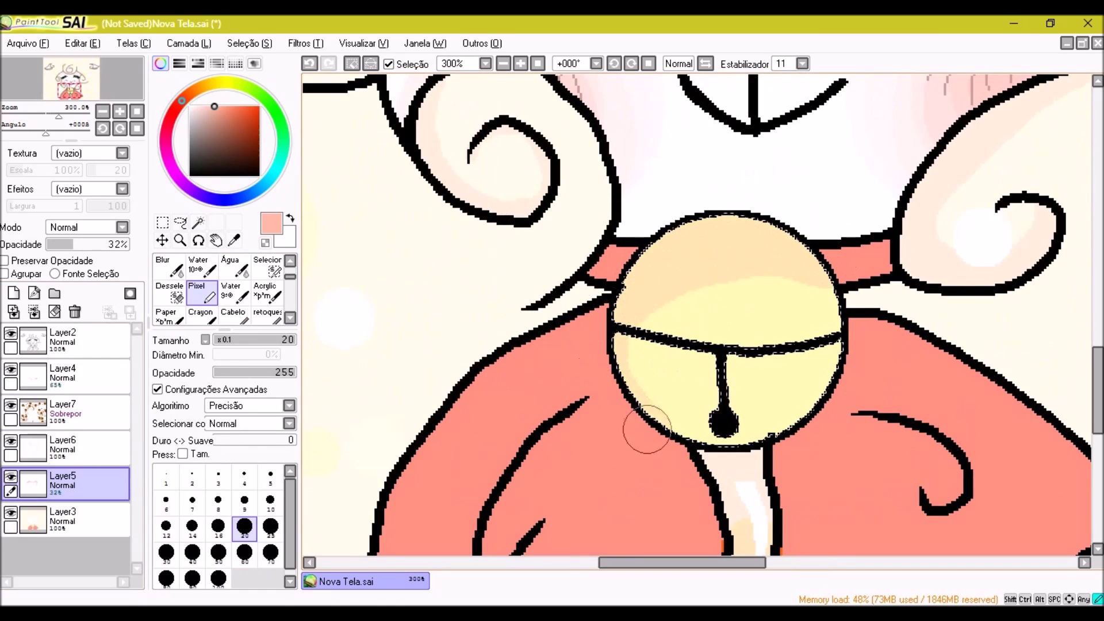
scroll(623, 405, "down", 2)
Shade the bell's lower half under the band and beside the slit with the Pixel brush at size 4
scroll(547, 493, "up", 5)
key("bracketleft")
key("bracketleft")
key("bracketleft")
key("bracketleft")
key("bracketleft")
key("bracketleft")
key("bracketleft")
key("bracketleft")
key("bracketleft")
key("bracketleft")
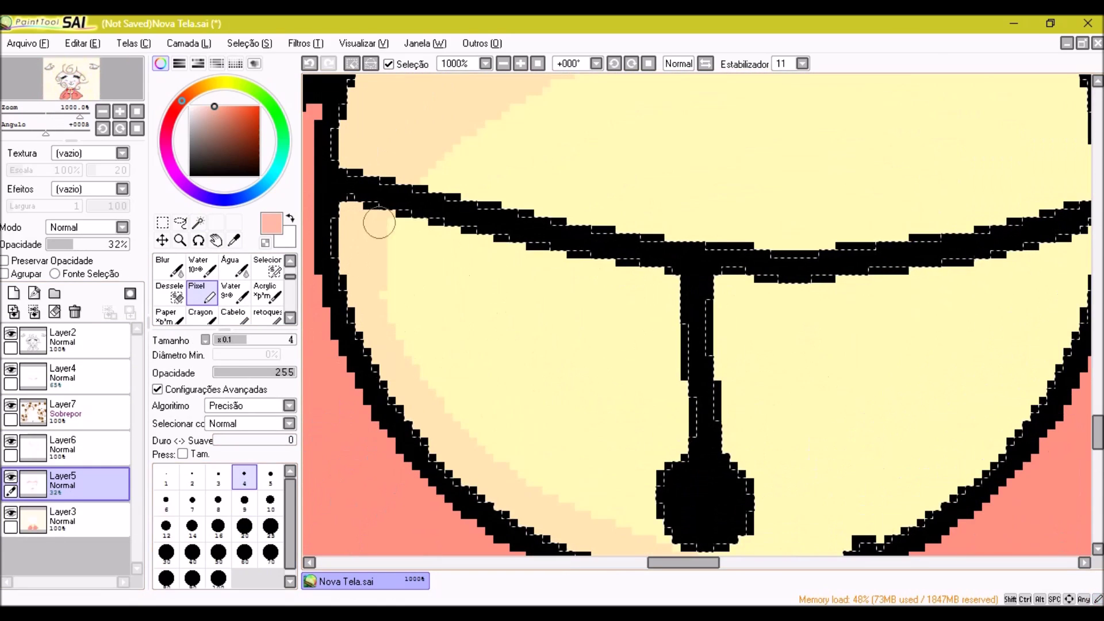
left_click_drag(371, 223, 667, 313)
scroll(661, 516, "down", 3)
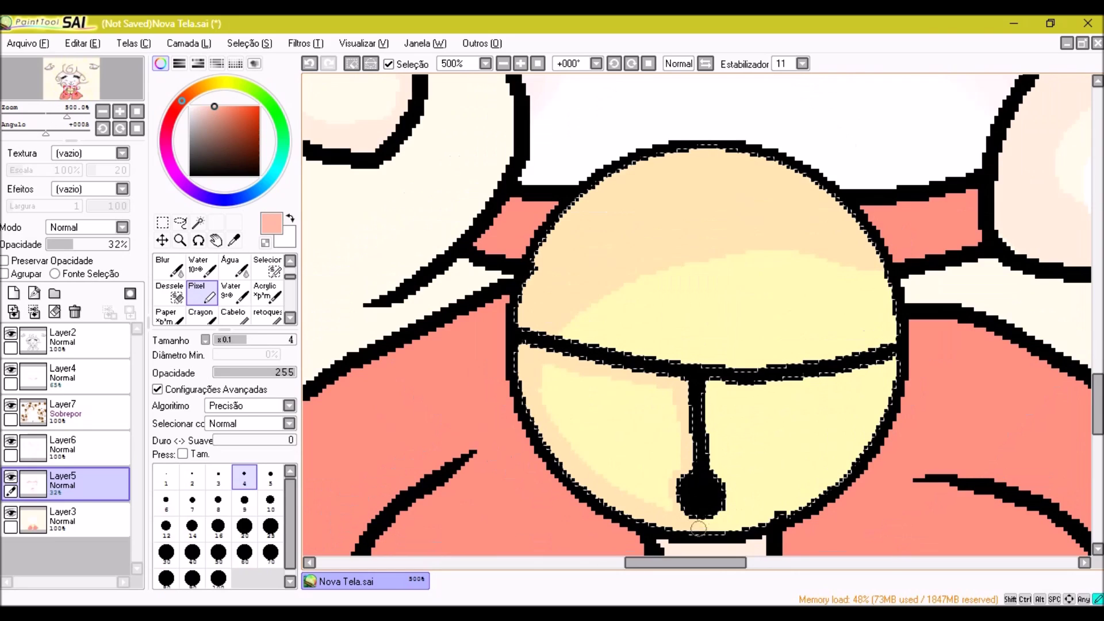
scroll(468, 364, "down", 4)
Add small white highlights to the bell's lower right side with the size 4 Pixel brush and clear the selection
scroll(701, 343, "up", 6)
left_click(701, 344, "alt")
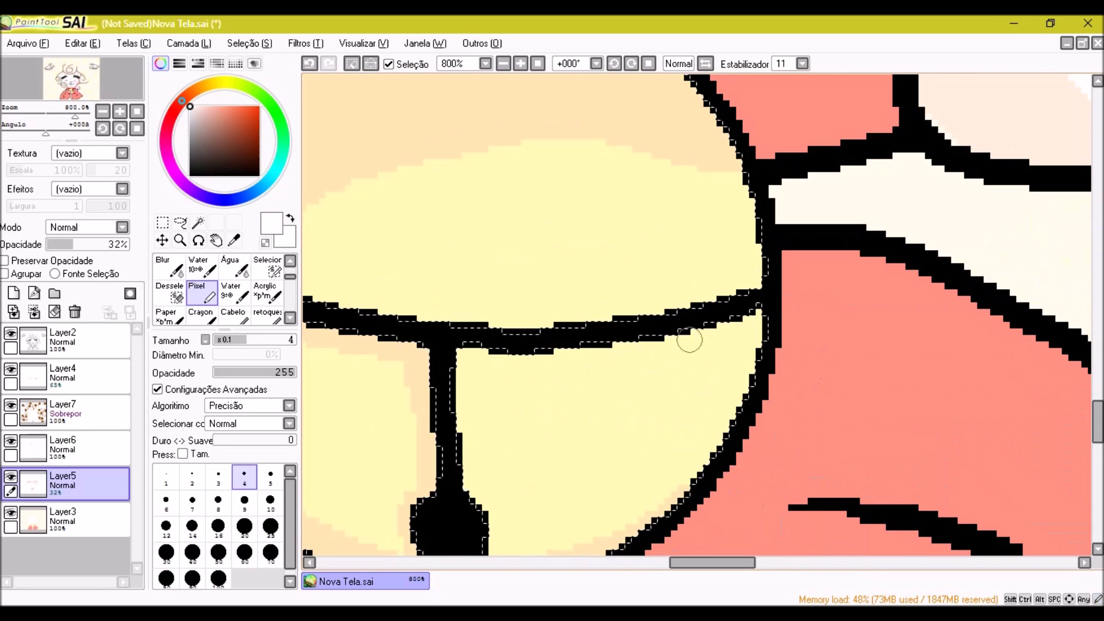
scroll(696, 390, "down", 4)
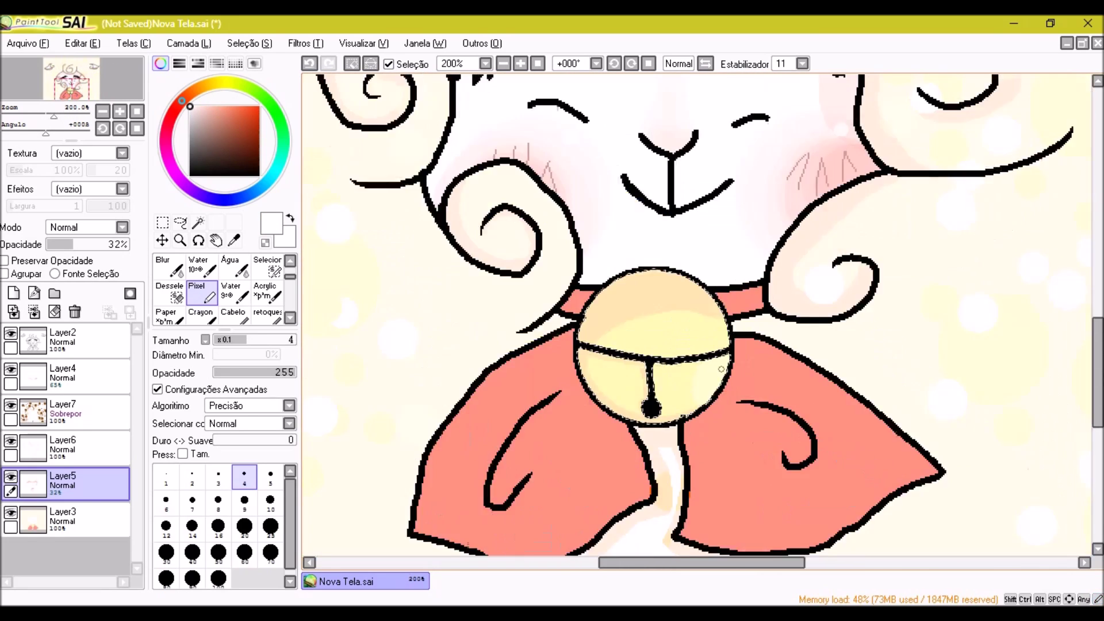
scroll(673, 275, "up", 4)
scroll(673, 275, "down", 3)
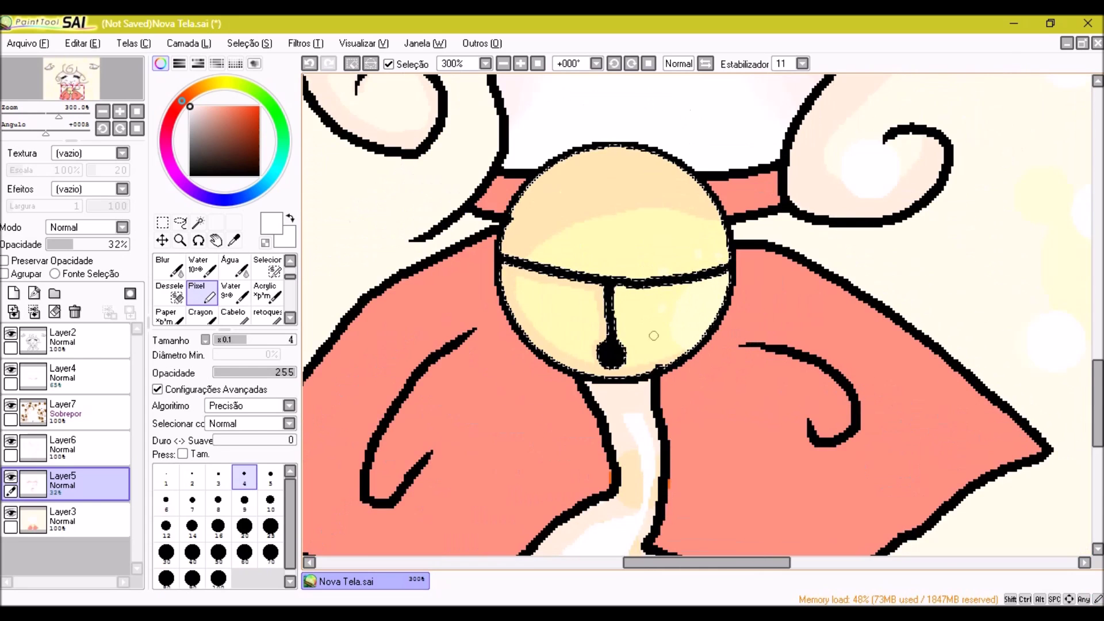
scroll(654, 336, "down", 5)
scroll(654, 335, "up", 4)
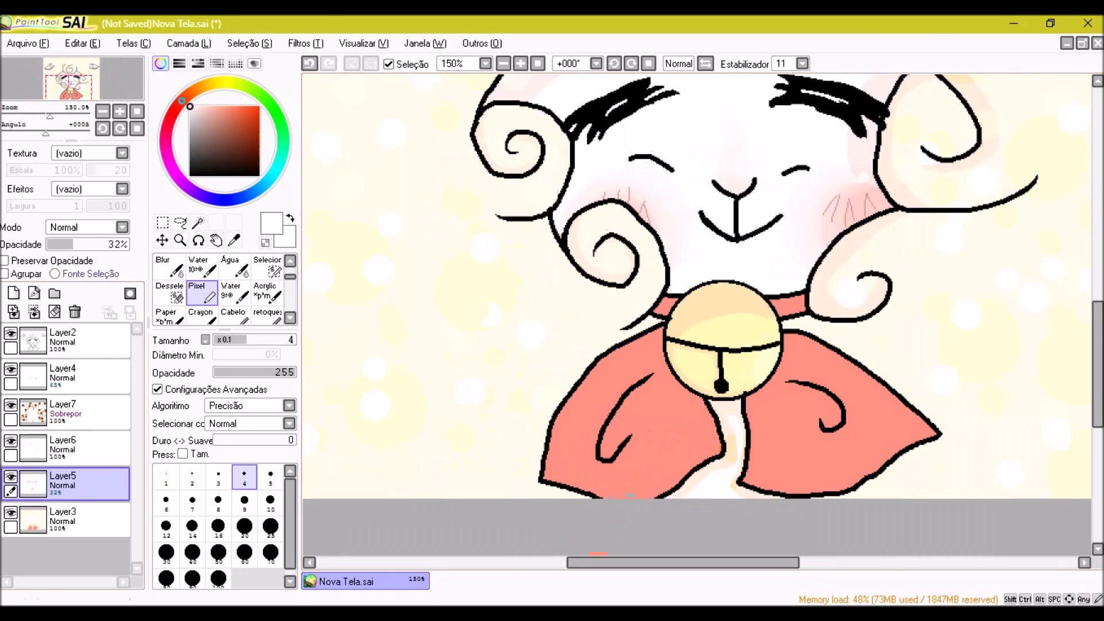
Select the red bow's areas from the line art on Layer2 with the Magic Wand
left_click(69, 340)
left_click(199, 223)
left_click(633, 414)
Try a dark red shadow stroke along the red bow's left fold on Layer3
left_click(70, 520)
left_click(259, 136)
left_click(201, 293)
scroll(633, 402, "up", 2)
left_click_drag(673, 343, 605, 470)
key("ctrl+z")
Shade inside the red bow's left fold in reddish brown on Layer5 with the size 4 Pixel brush
left_click(69, 486)
left_click_drag(673, 341, 628, 405)
key("ctrl+z")
left_click(615, 427, "alt")
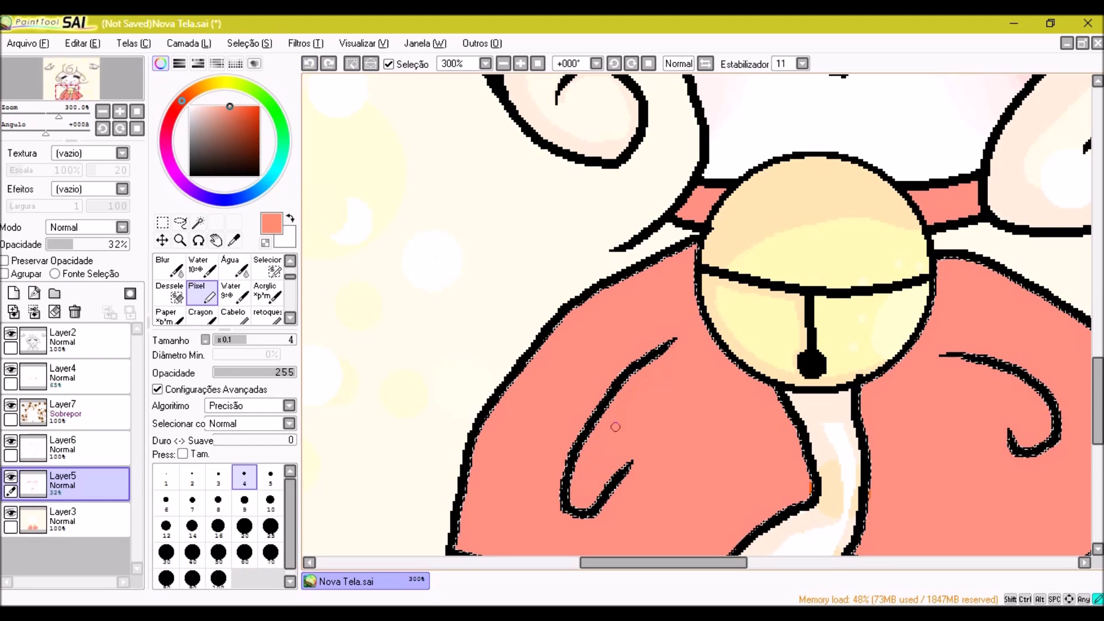
scroll(615, 427, "up", 1)
left_click(671, 284, "alt")
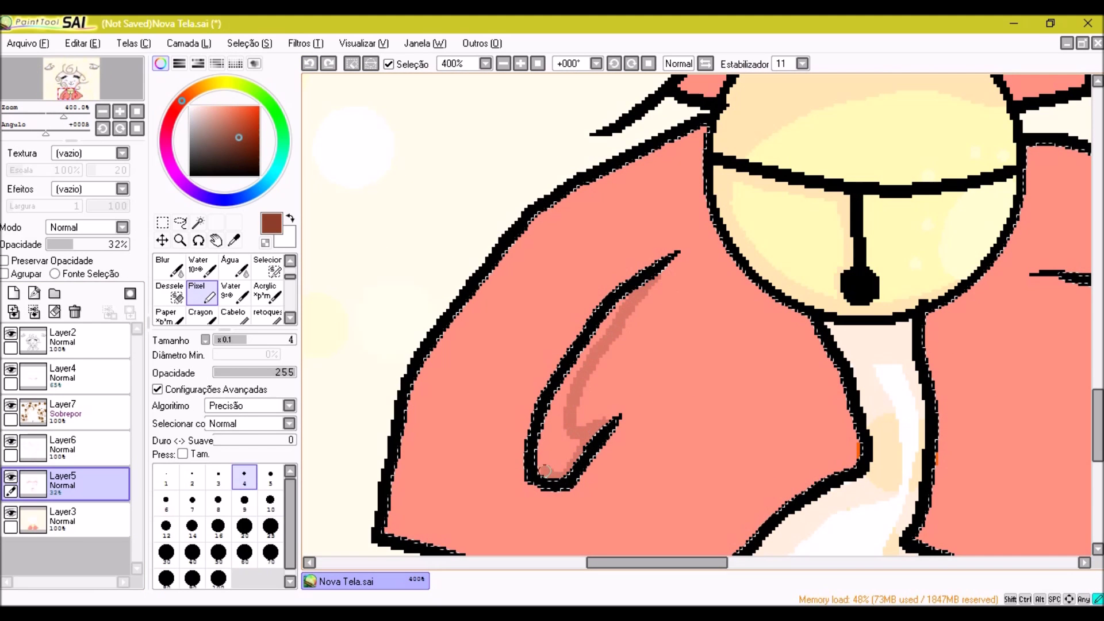
Shade inside the bow's right fold and outline a shadow strip along the right half's inner edge on Layer5
scroll(576, 444, "right", 5)
scroll(678, 377, "up", 1)
mouse_move(543, 253)
left_mouse_down()
mouse_move(672, 354)
mouse_move(652, 397)
mouse_move(647, 294)
mouse_move(699, 338)
mouse_move(679, 373)
left_mouse_up()
scroll(678, 374, "down", 5)
scroll(569, 197, "up", 4)
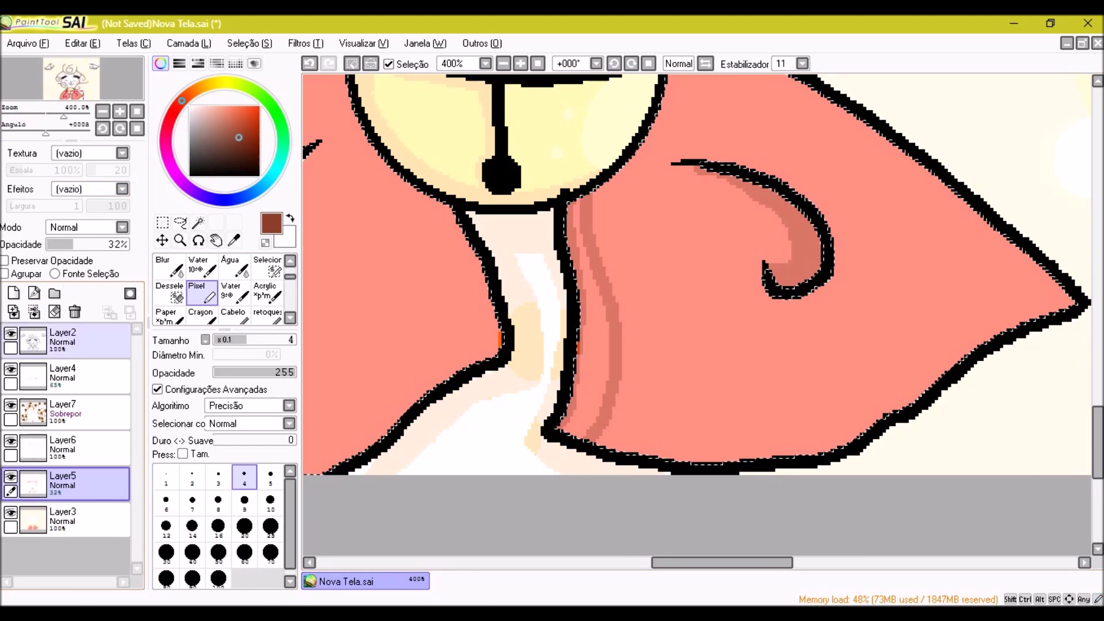
Fill in the shadow strip on the bow's right half and outline one along the left half's lower inner edge
left_click(229, 373)
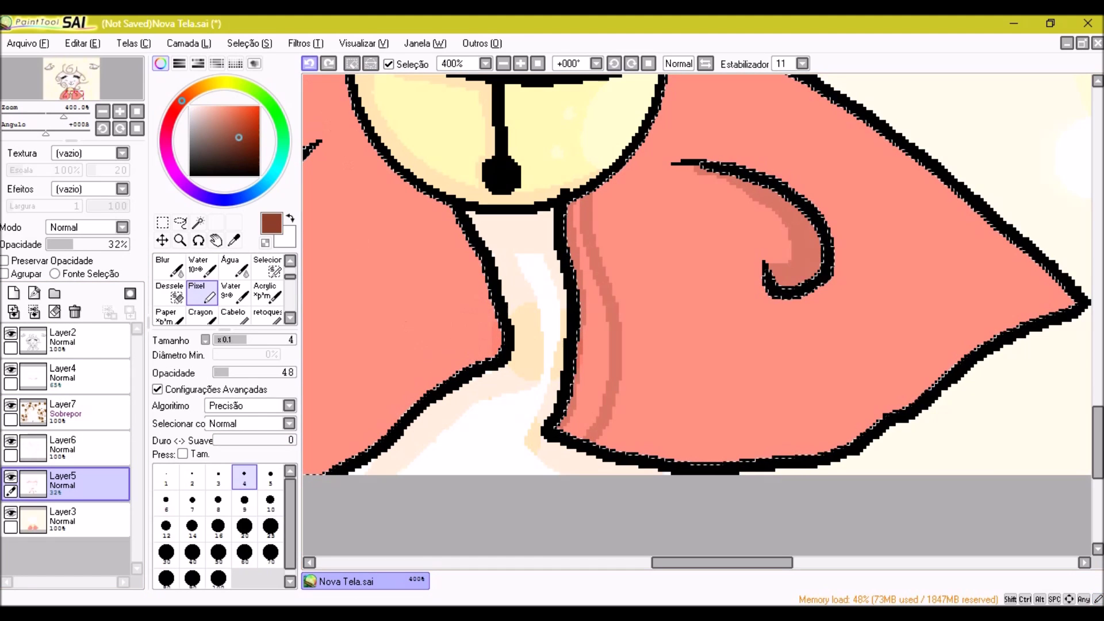
key("Page_Up")
key("Page_Up")
key("Page_Down")
key("Page_Down")
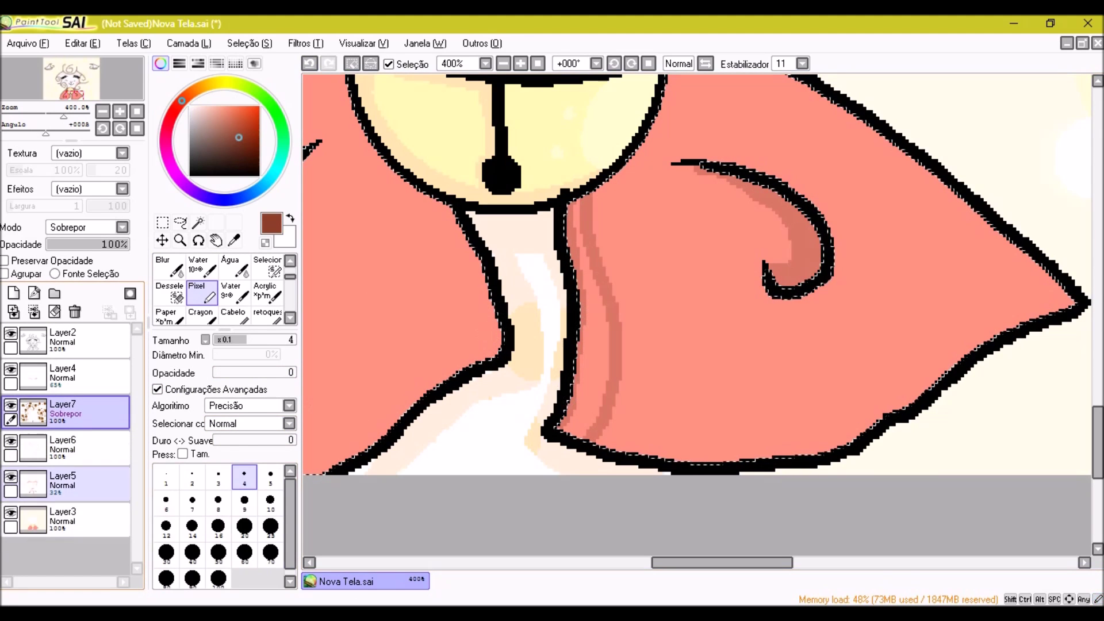
scroll(602, 309, "down", 5)
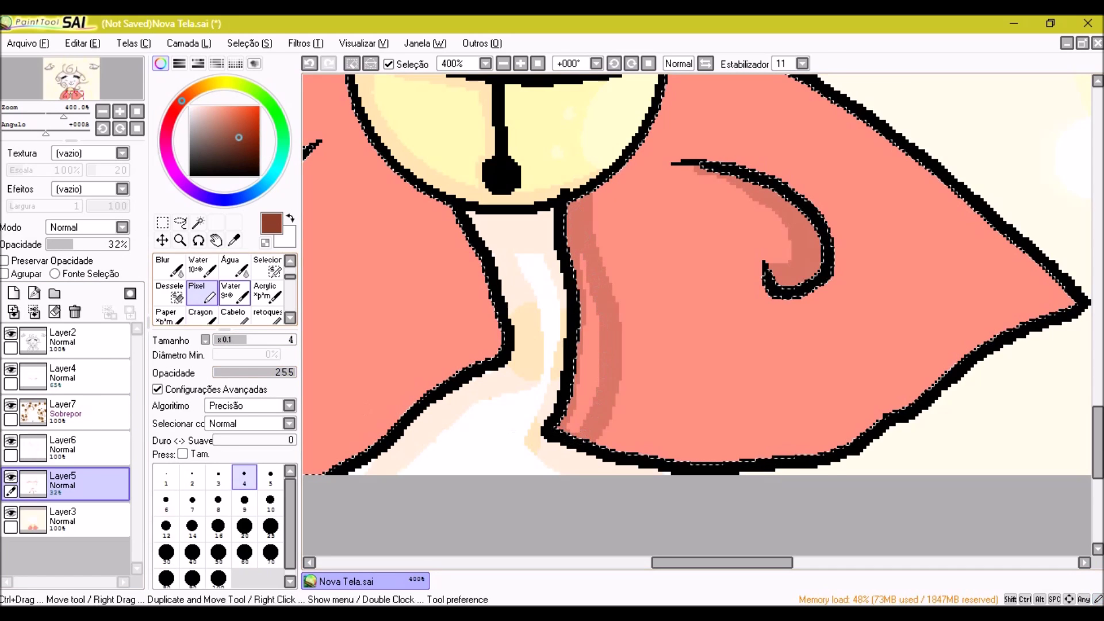
scroll(430, 268, "up", 2)
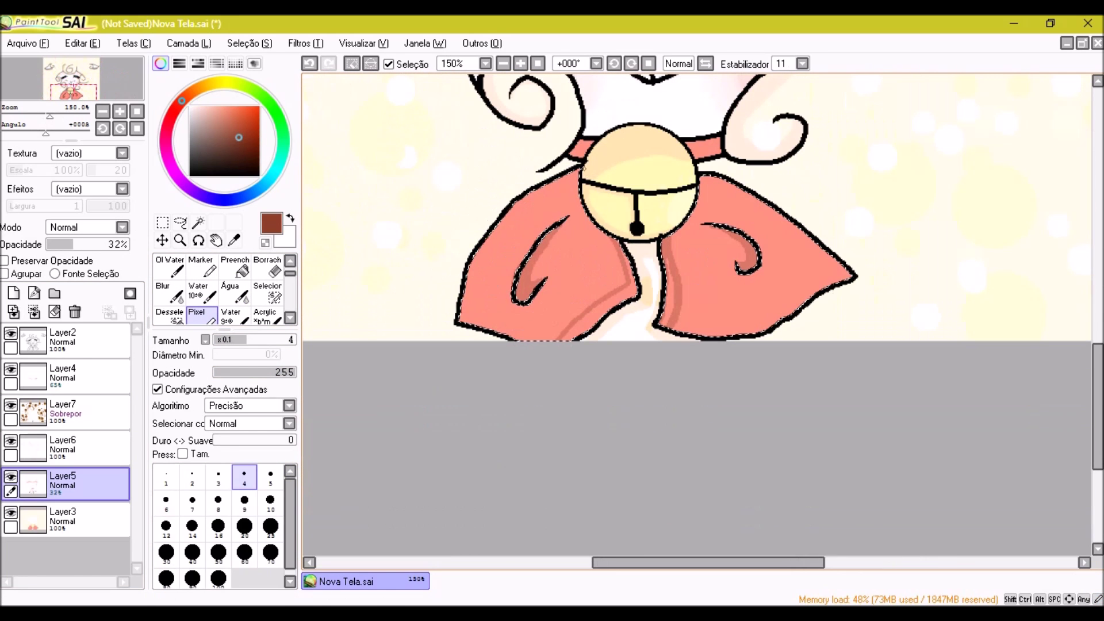
Shade the left half's outer and inner edges and the bow around the bell on Layer5, filling the outlined shadows with the bucket
scroll(472, 281, "up", 2)
scroll(473, 281, "down", 4)
scroll(460, 241, "up", 4)
key("g")
scroll(494, 263, "down", 2)
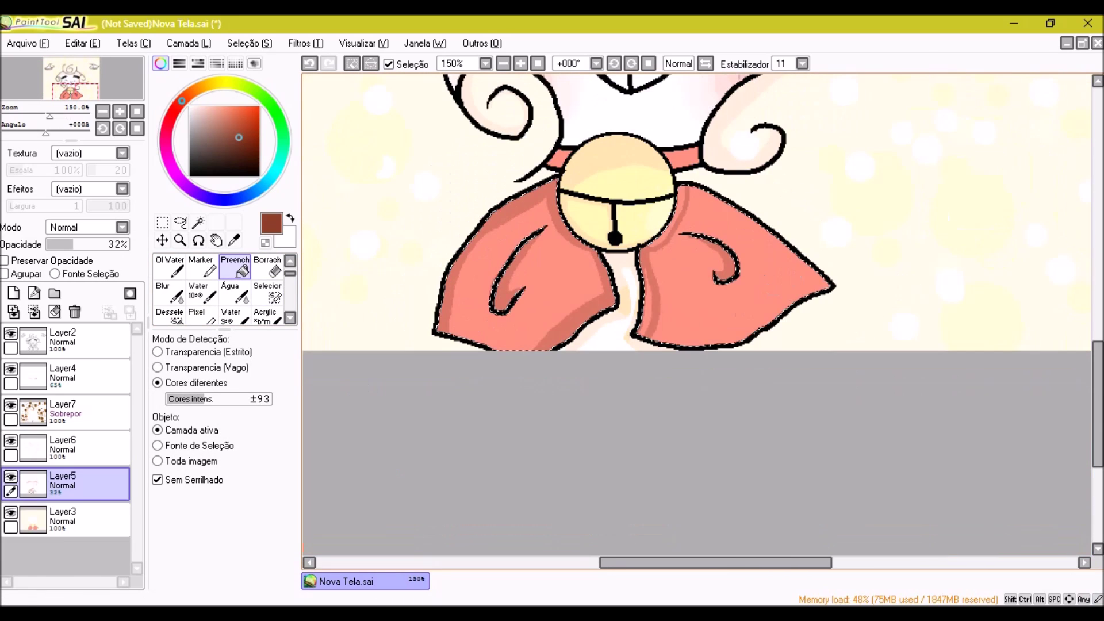
scroll(645, 238, "down", 1)
scroll(548, 295, "up", 2)
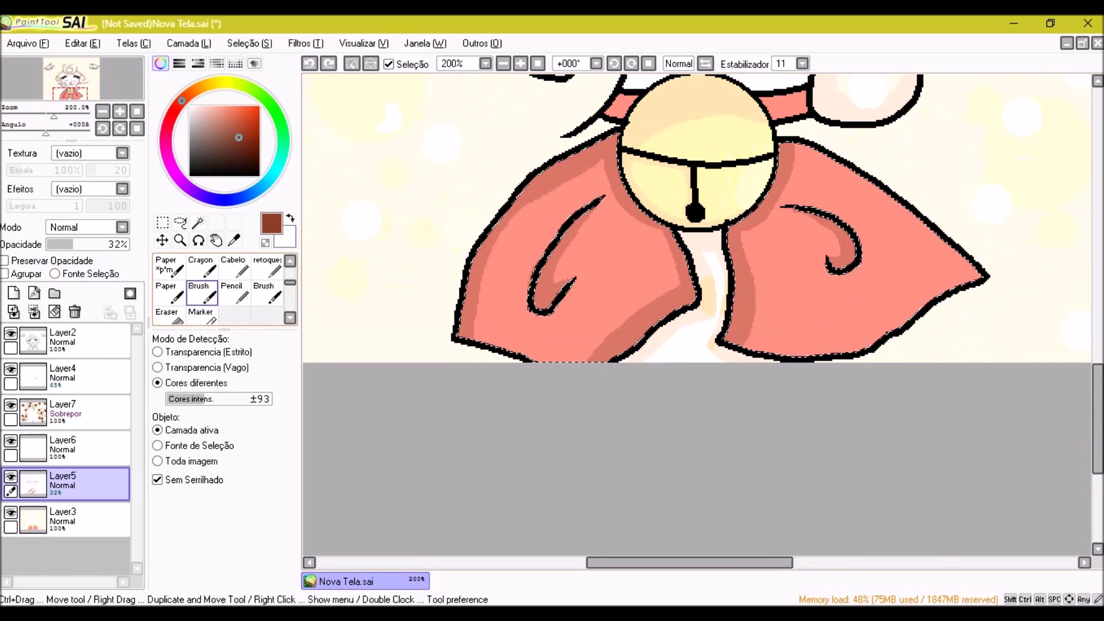
key("p")
scroll(547, 294, "up", 1)
mouse_move(647, 220)
left_mouse_down()
mouse_move(601, 270)
mouse_move(631, 232)
left_mouse_up()
key("ctrl+z")
Create a new layer above Layer5 and set its blending mode to Sobrepor
left_click(13, 293)
left_click(122, 227)
left_click(69, 277)
left_click_drag(129, 244, 85, 244)
scroll(336, 302, "down", 2)
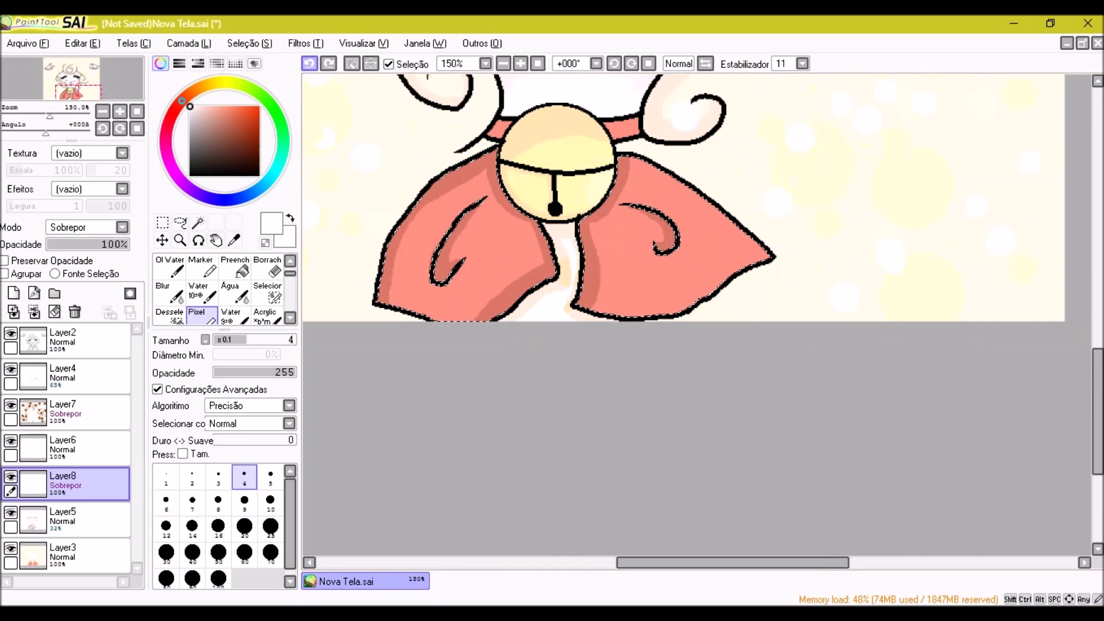
Outline and fill a salmon highlight along the outer edge of the bow's right half on Layer8 and clear the selection
scroll(768, 173, "up", 5)
left_click_drag(580, 307, 725, 469)
key("ctrl+z")
left_click(517, 299, "alt")
left_click_drag(403, 164, 727, 463)
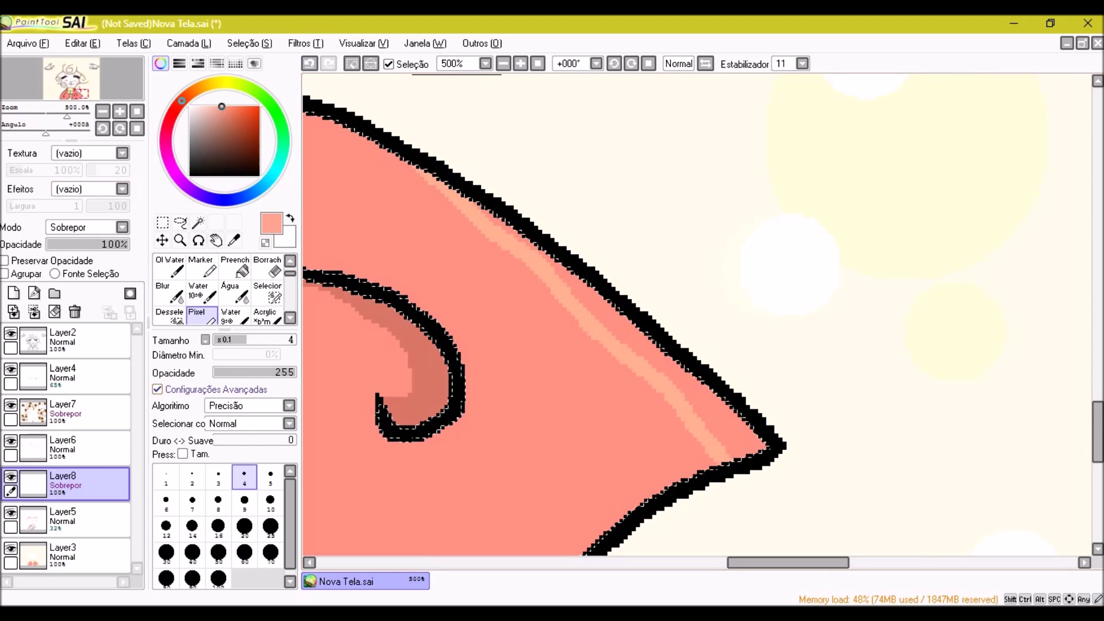
key("f")
scroll(697, 315, "down", 2)
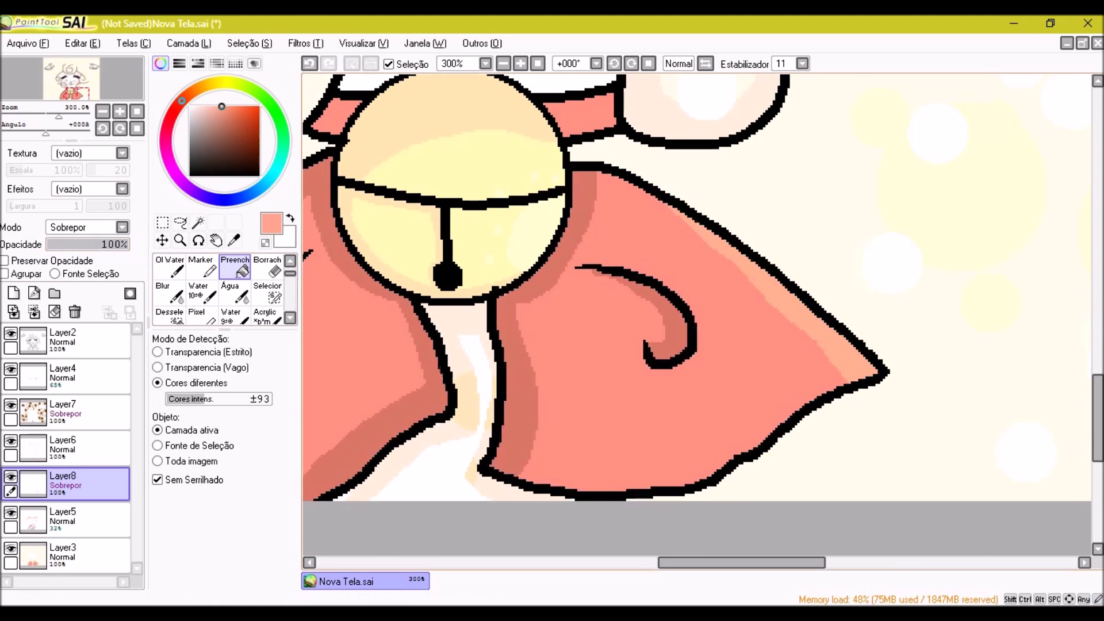
Select the right ear's large inner area from the line art on Layer2 with the Magic Wand
scroll(697, 315, "down", 3)
scroll(697, 315, "up", 4)
left_click(62, 339)
scroll(697, 315, "down", 2)
scroll(697, 315, "up", 3)
key("w")
left_click(805, 207)
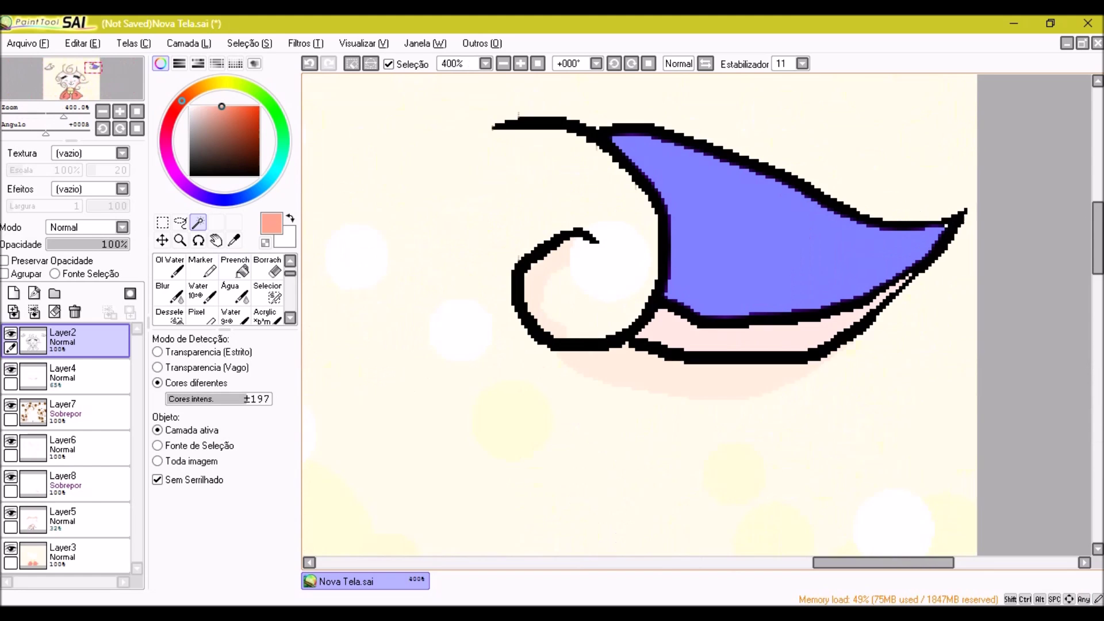
Shade the selected right ear area in salmon on Layer5 with the size 4 Pixel brush and bucket fill
scroll(697, 315, "down", 6)
key("n")
left_click(62, 521)
scroll(697, 315, "up", 3)
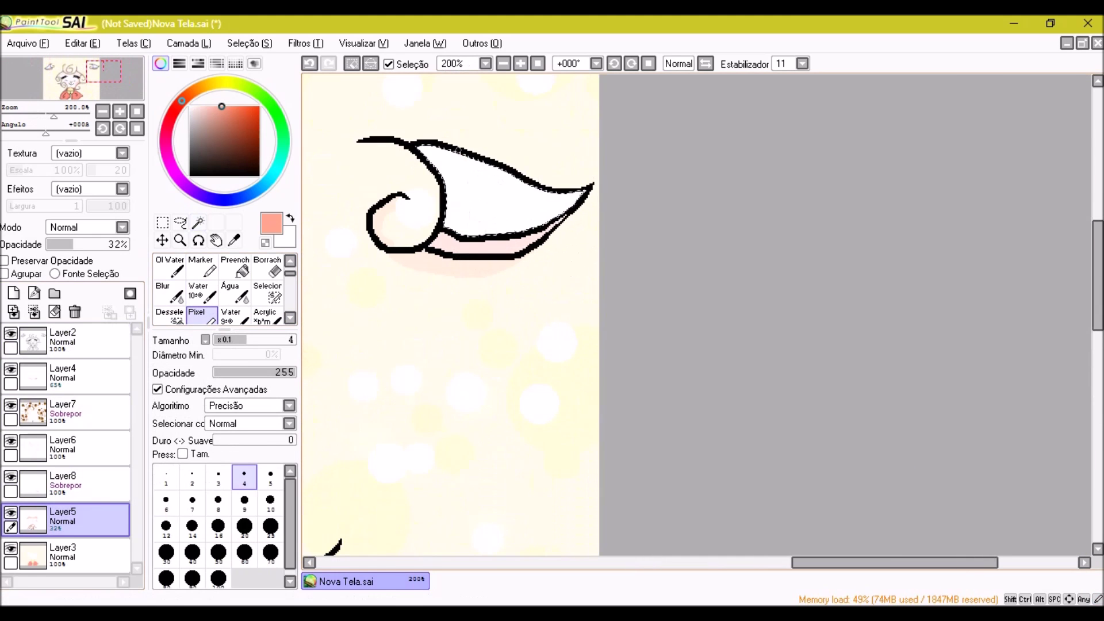
key("f")
Shade the left ear's inner area in salmon on Layer5 with the Pixel brush and bucket fill
scroll(427, 254, "down", 4)
scroll(426, 253, "up", 4)
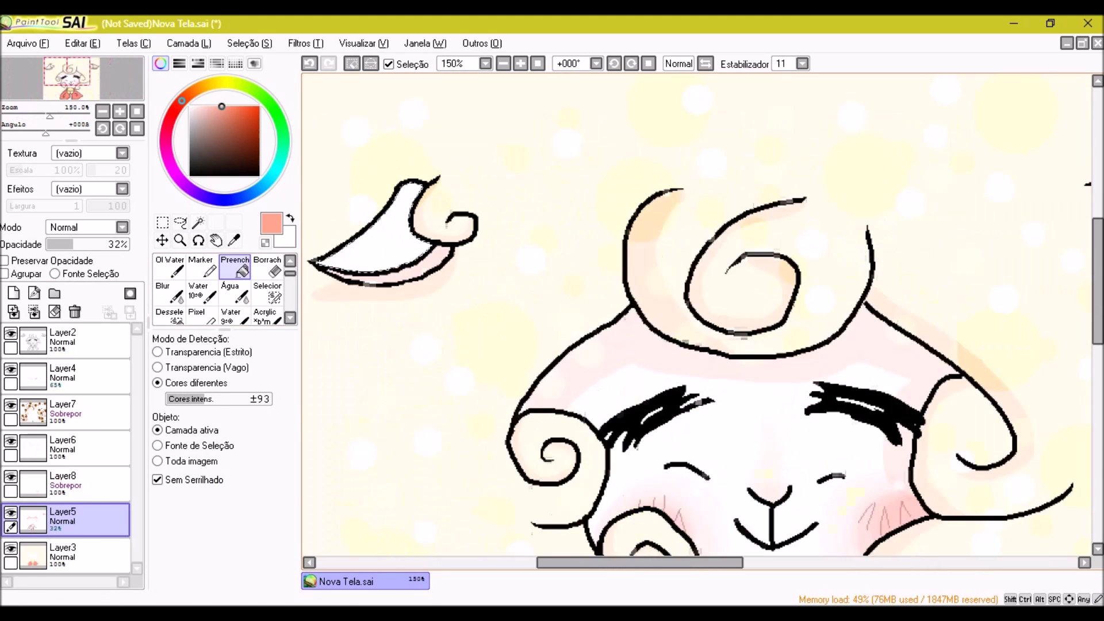
key("n")
key("f")
scroll(426, 254, "down", 4)
left_click(62, 410)
scroll(426, 314, "up", 2)
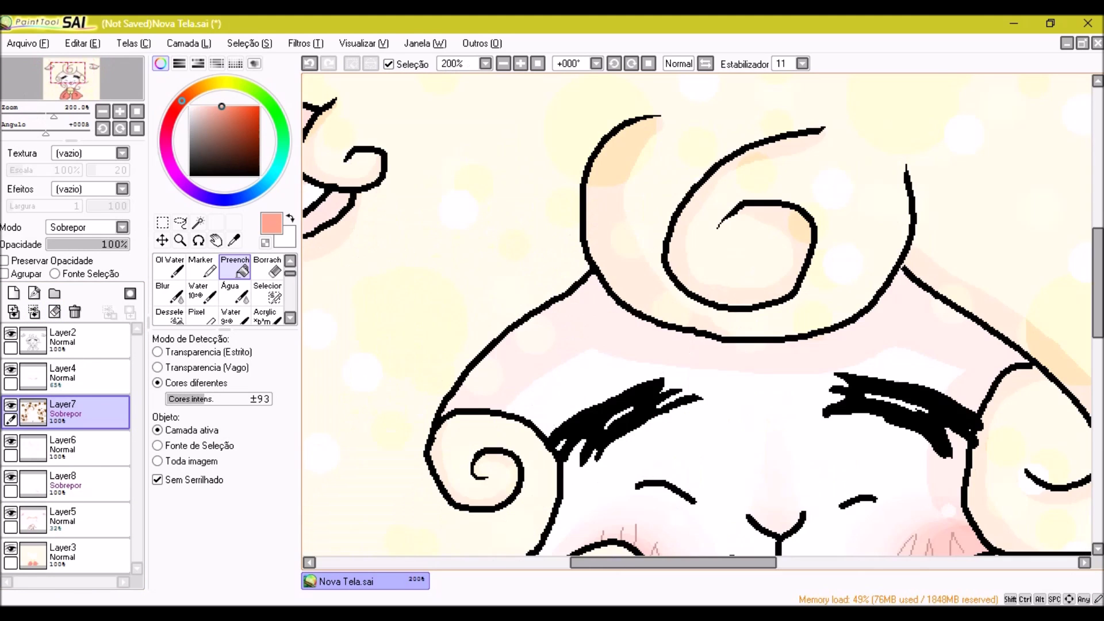
scroll(426, 314, "down", 1)
key("w")
left_click(575, 322)
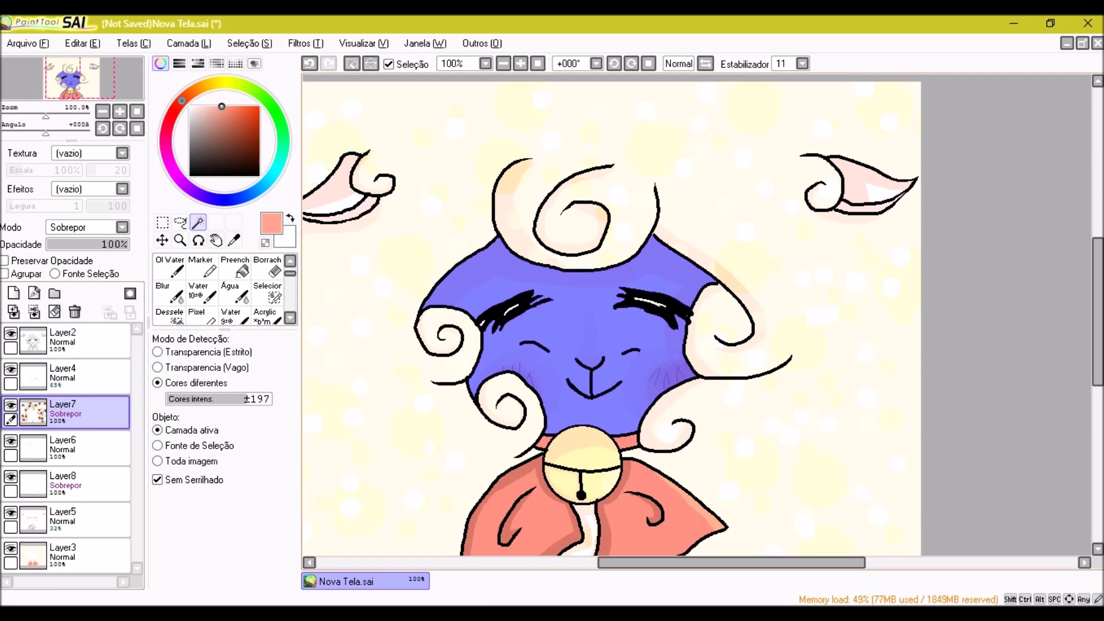
key("ctrl+d")
Preserve Layer2's opacity and recolour the whole line art reddish brown with the size 100 Pixel brush
scroll(610, 318, "down", 3)
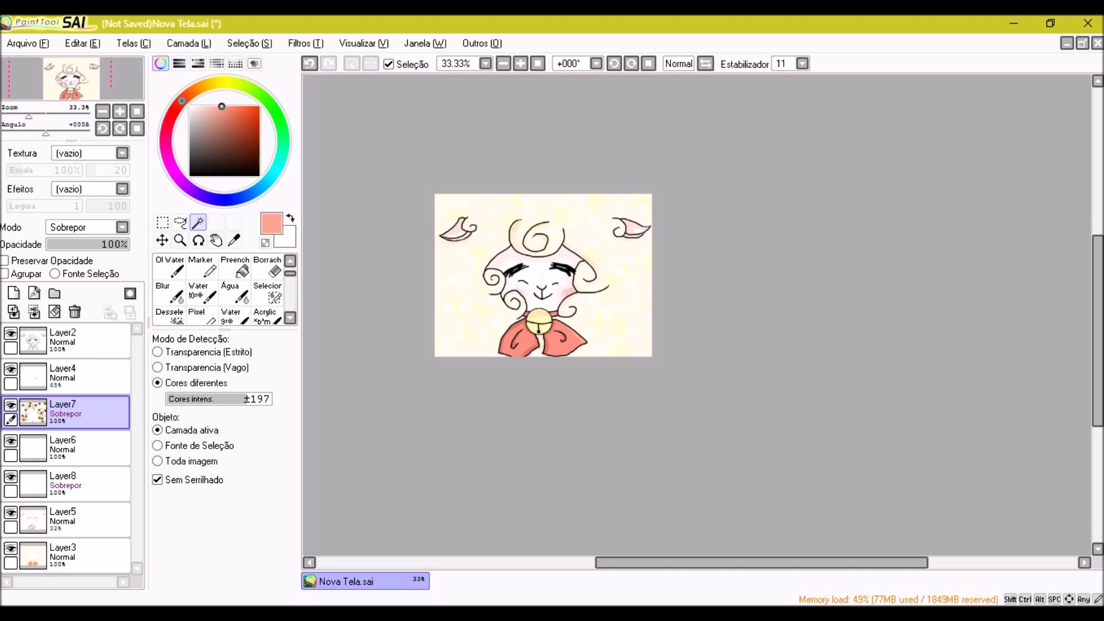
left_click(62, 340)
left_click(223, 130)
left_click(197, 316)
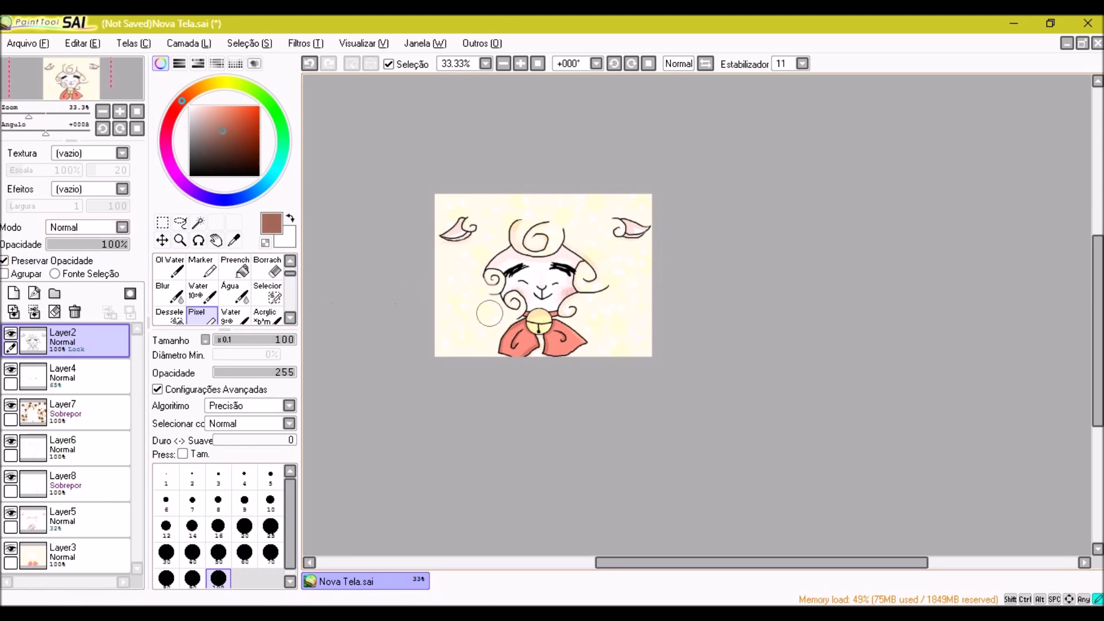
scroll(426, 226, "up", 3)
scroll(425, 226, "down", 4)
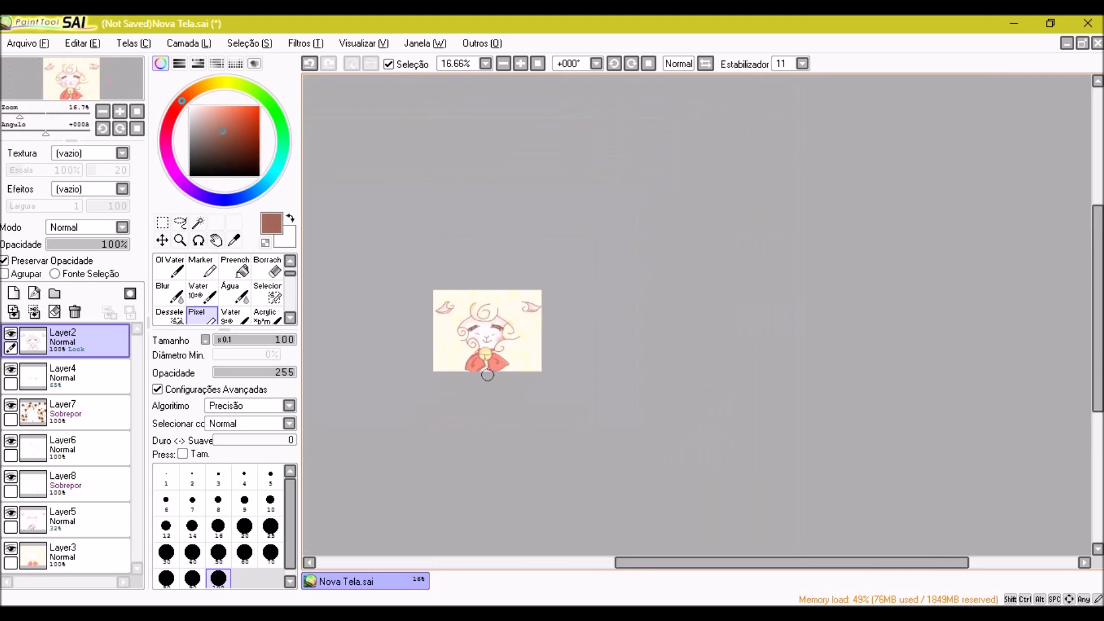
Recolour the bell's outline, band and slit light orange on Layer2 with the size 6 Pixel brush
scroll(426, 225, "up", 8)
left_click(426, 226, "alt")
left_click(262, 340)
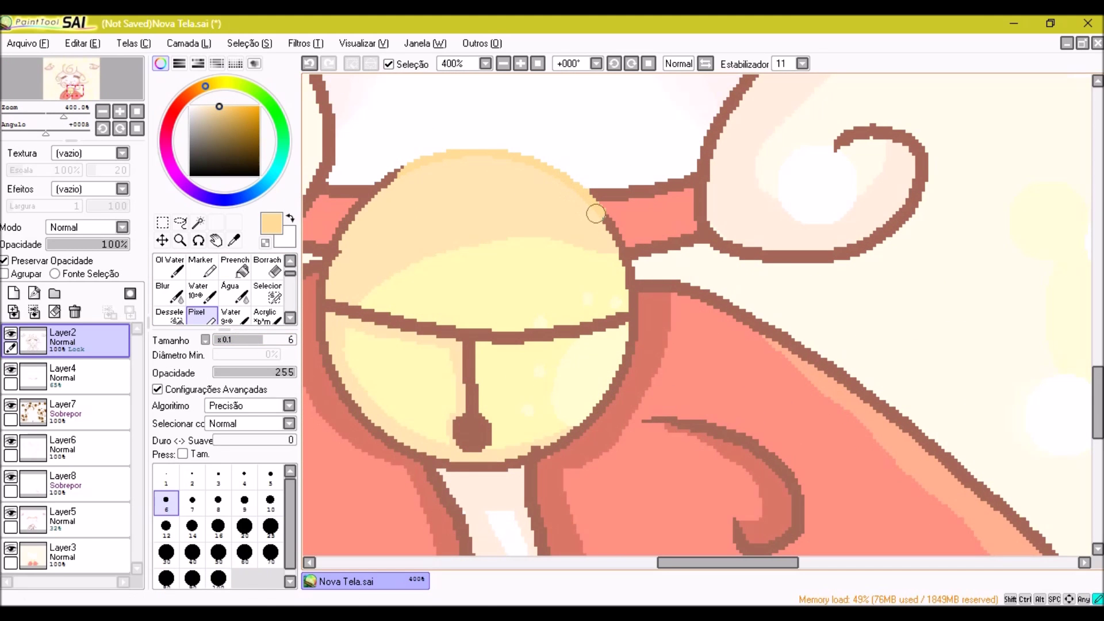
scroll(593, 405, "up", 1)
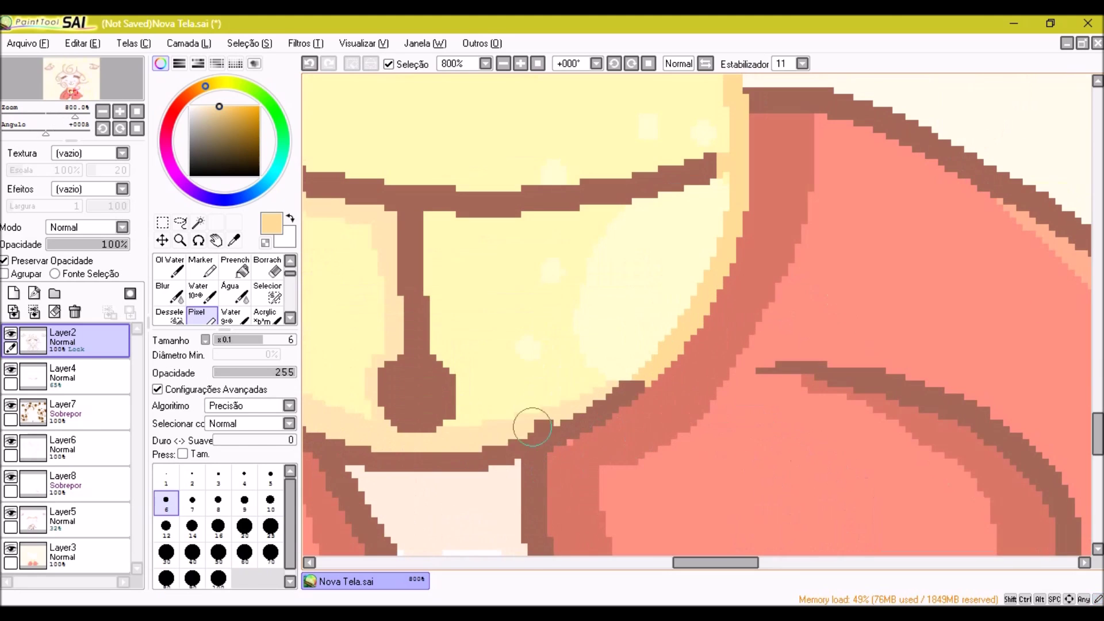
scroll(387, 457, "down", 3)
scroll(538, 172, "up", 2)
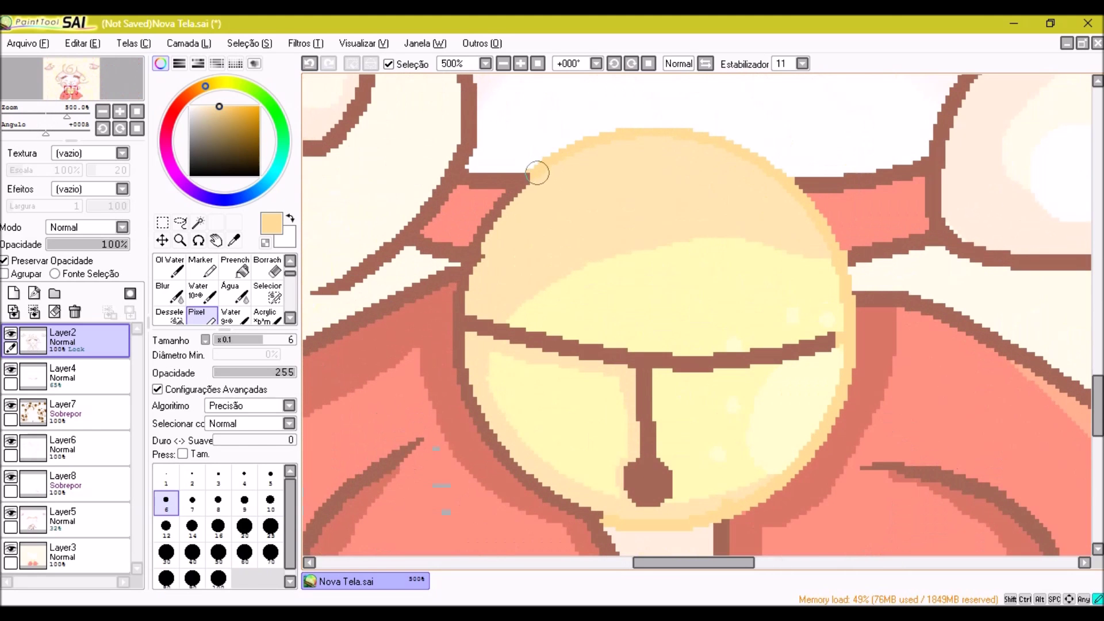
left_click_drag(466, 314, 637, 465)
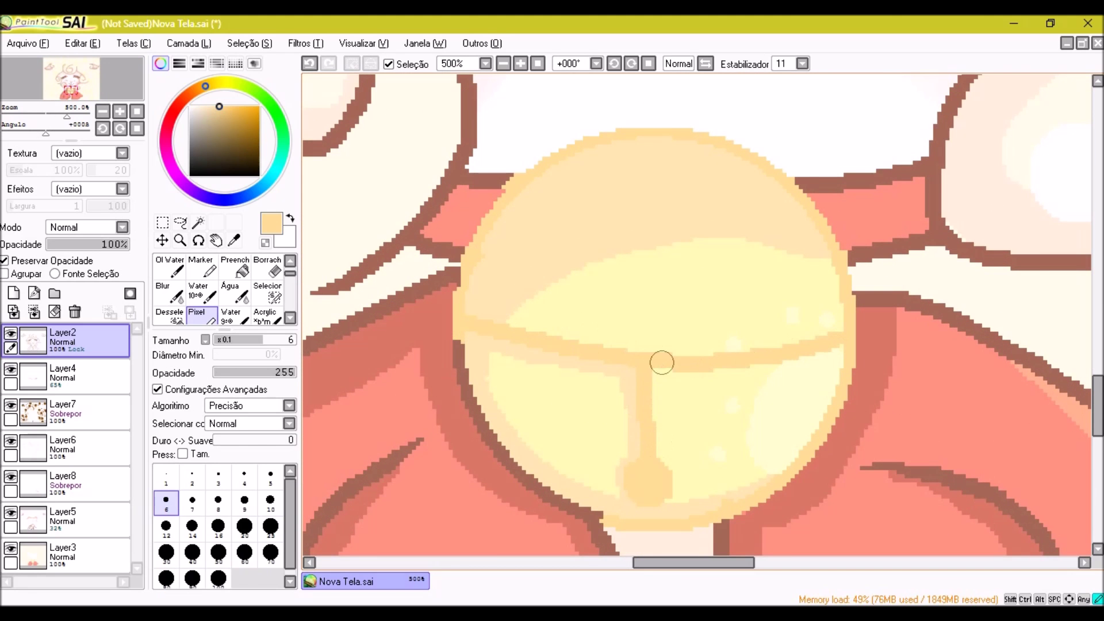
Try recolouring the red bow's outline in salmon red on Layer2
scroll(586, 514, "down", 5)
scroll(586, 514, "up", 4)
left_click(586, 514, "alt")
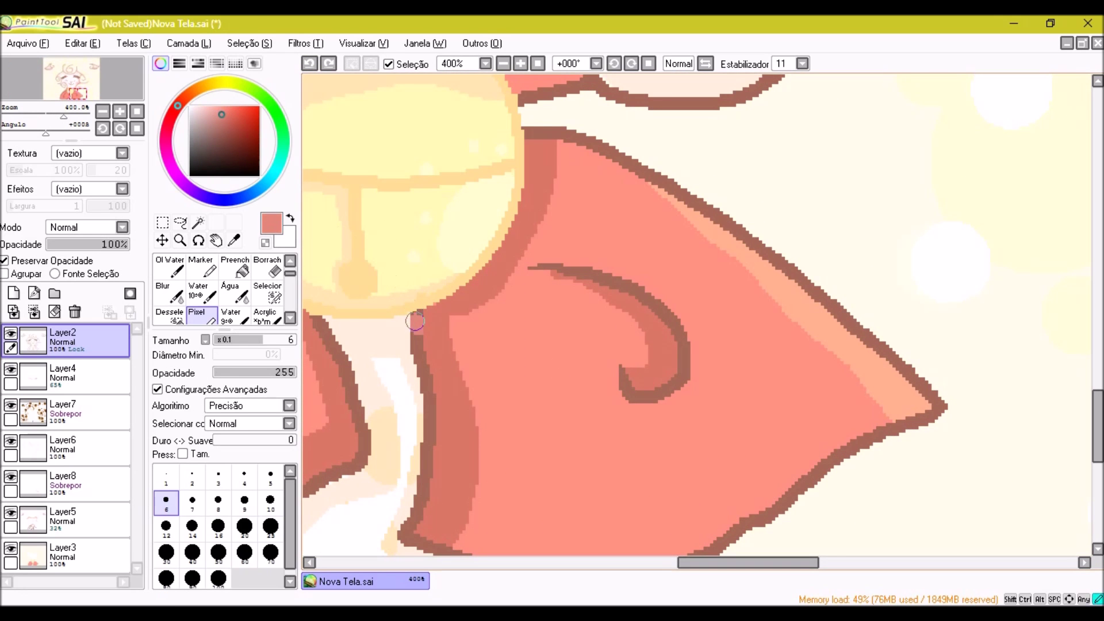
scroll(696, 315, "down", 6)
scroll(696, 315, "up", 4)
scroll(696, 316, "down", 4)
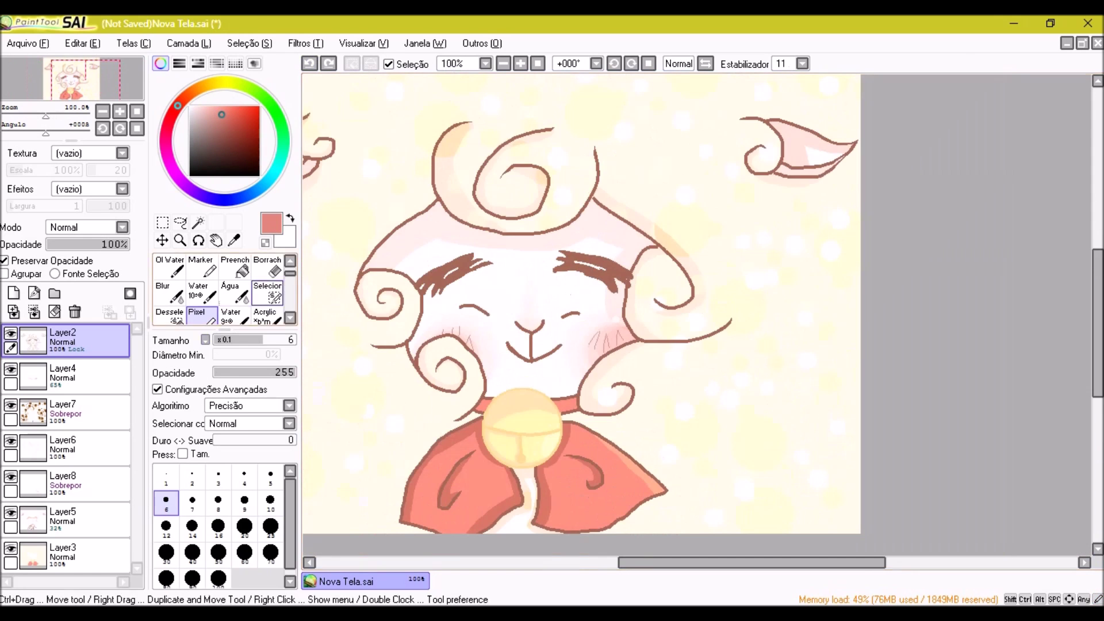
Set Layer5's opacity to 100% and touch up the pink shading in the gap beside the right eyebrow
scroll(697, 316, "up", 8)
left_click(364, 320, "ctrl")
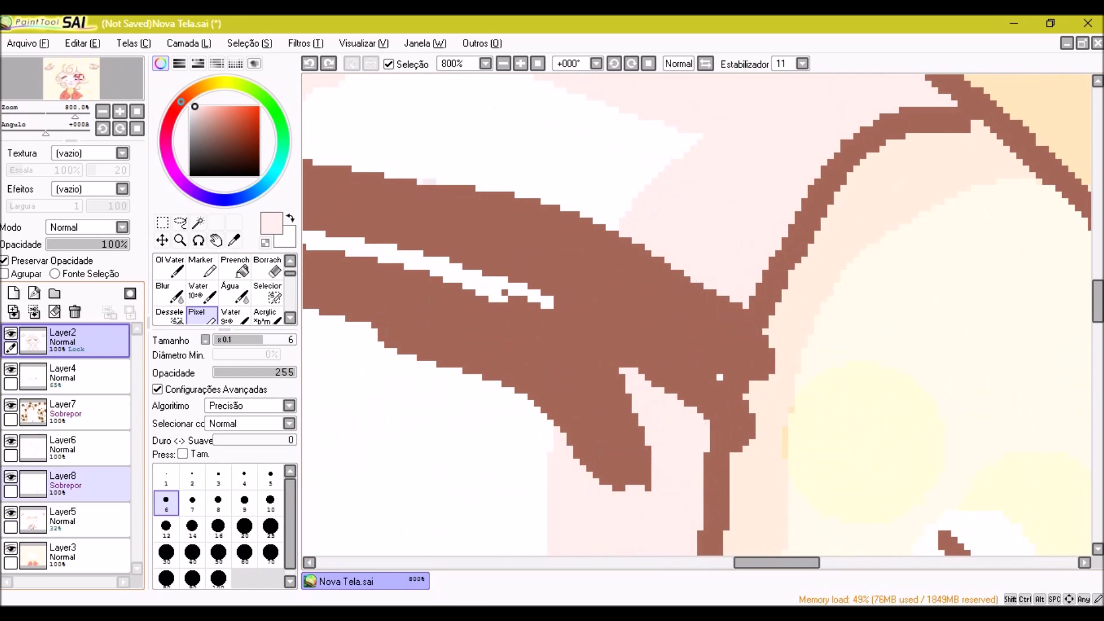
left_click(637, 432, "alt")
scroll(637, 432, "down", 1)
left_click(712, 344, "ctrl")
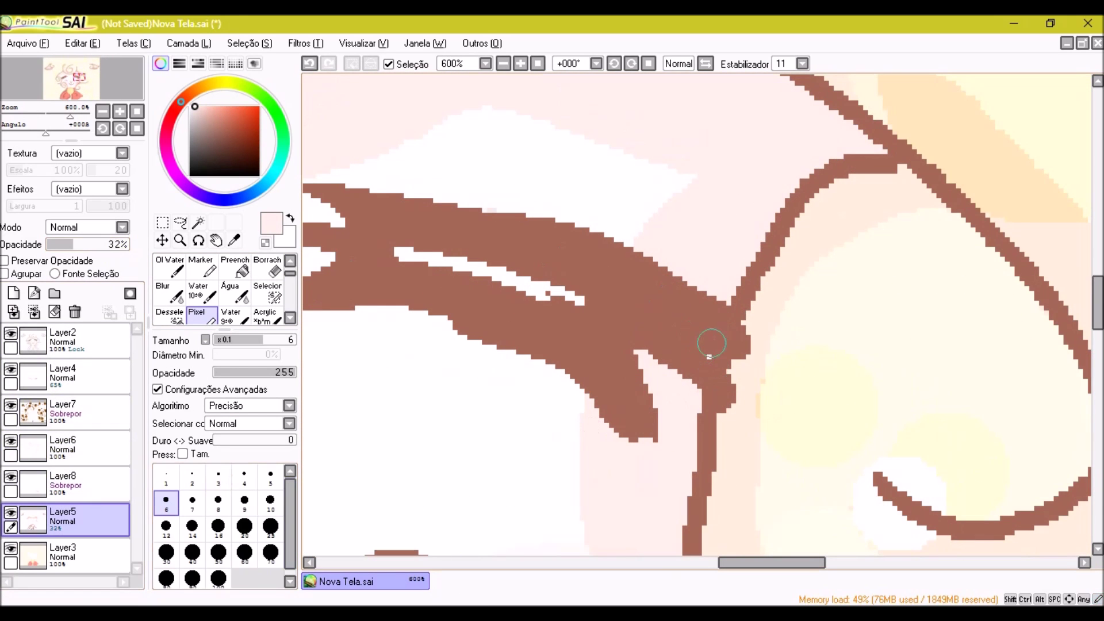
left_click_drag(73, 243, 128, 244)
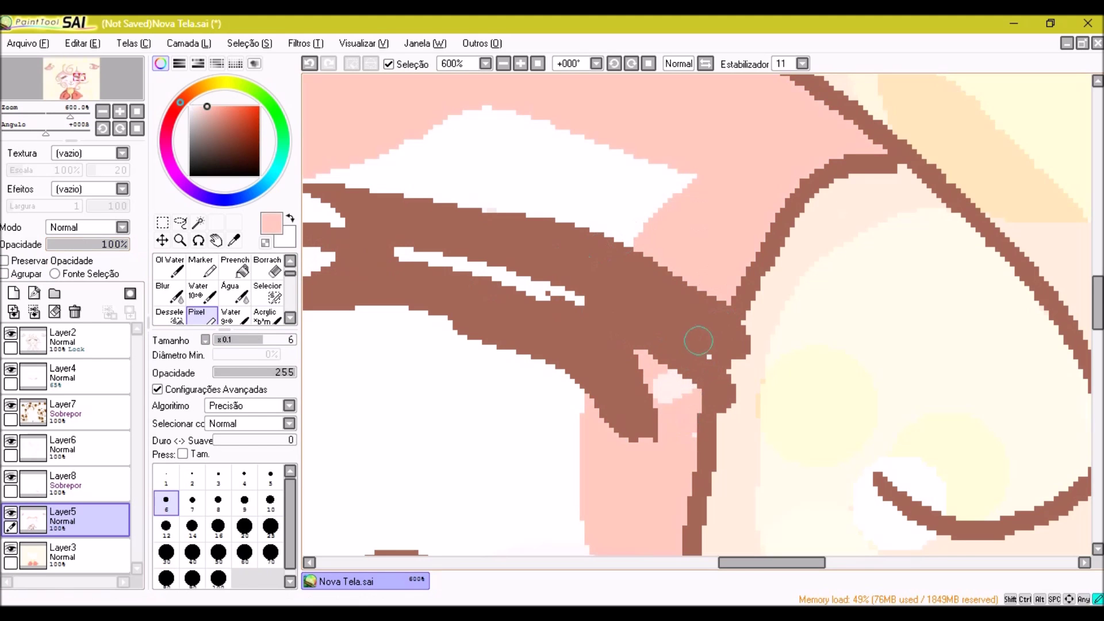
Reduce the opacity of shading Layer5 to 35%
scroll(708, 340, "down", 7)
left_click(416, 396, "ctrl")
scroll(416, 395, "up", 7)
scroll(592, 291, "down", 7)
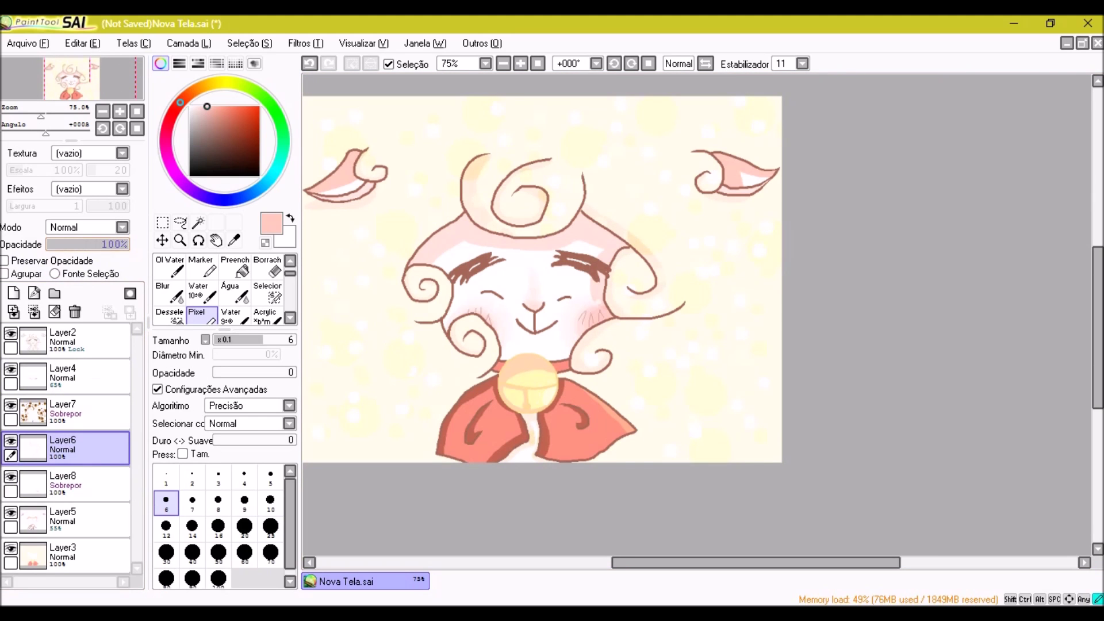
left_click(566, 400, "ctrl")
left_click_drag(565, 399, 528, 345)
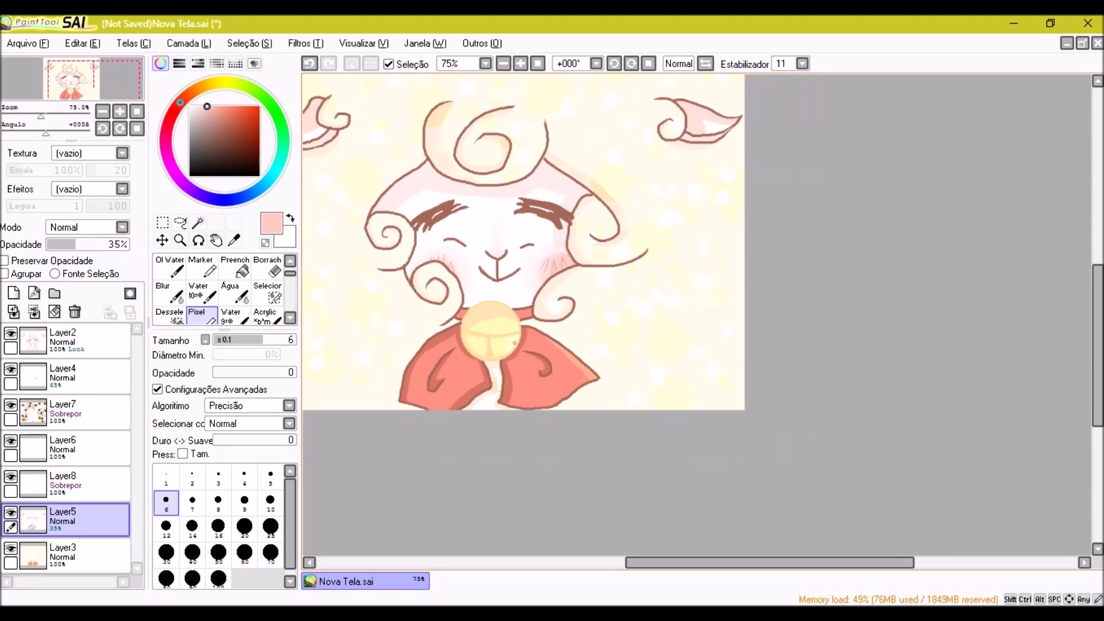
scroll(514, 342, "down", 3)
scroll(562, 357, "up", 5)
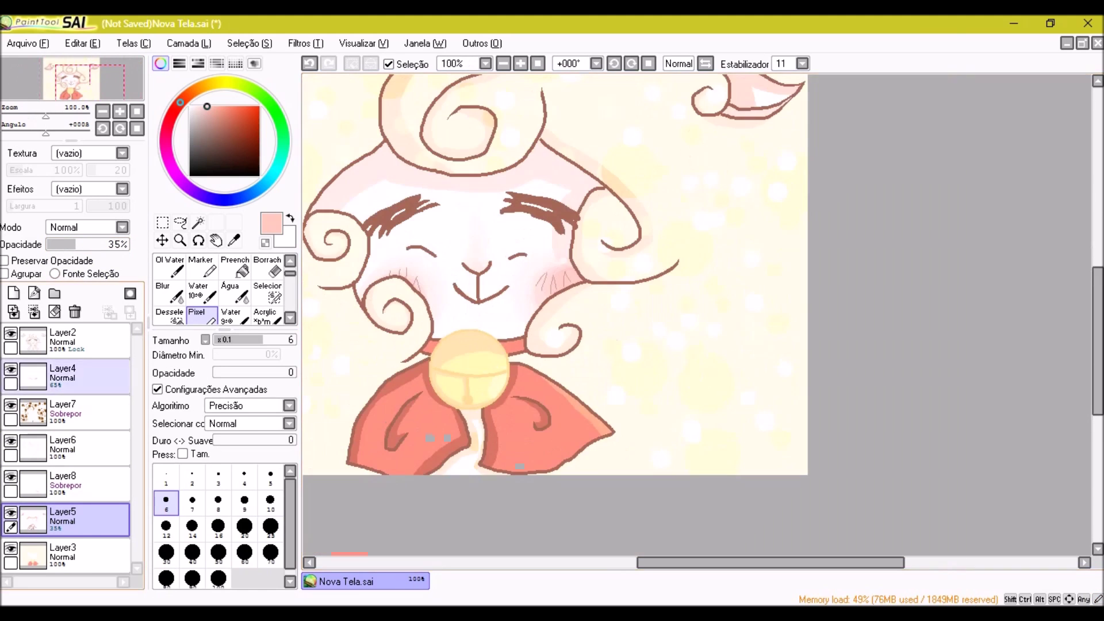
Recolour the remaining black tip of the mouth line reddish brown on Layer2
left_click(562, 357, "ctrl")
scroll(562, 357, "up", 4)
left_click_drag(560, 201, 642, 170)
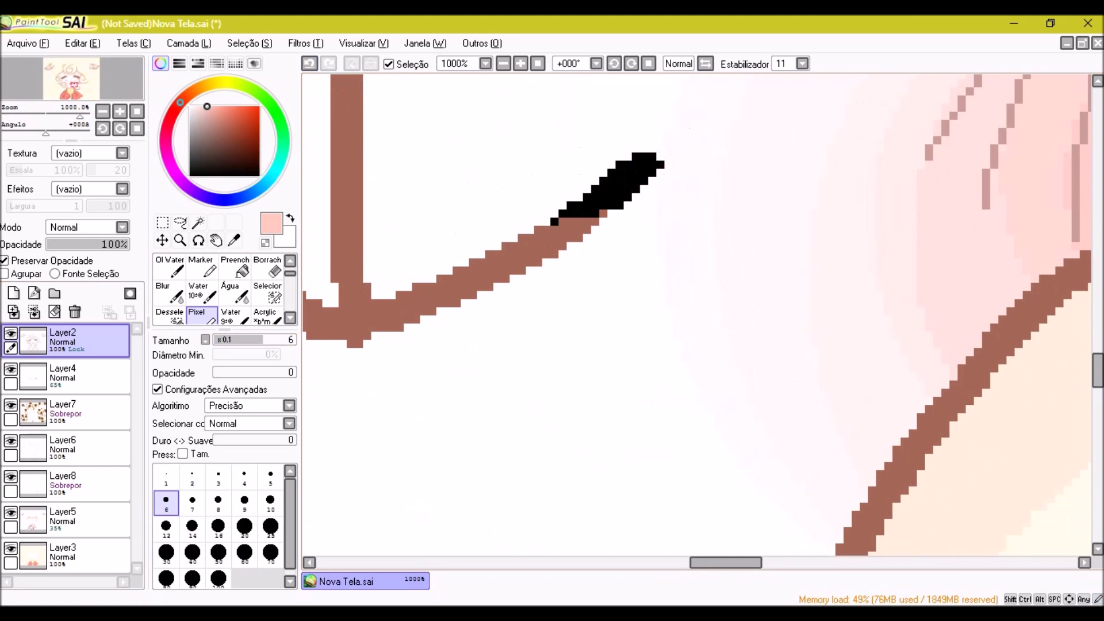
scroll(696, 317, "down", 10)
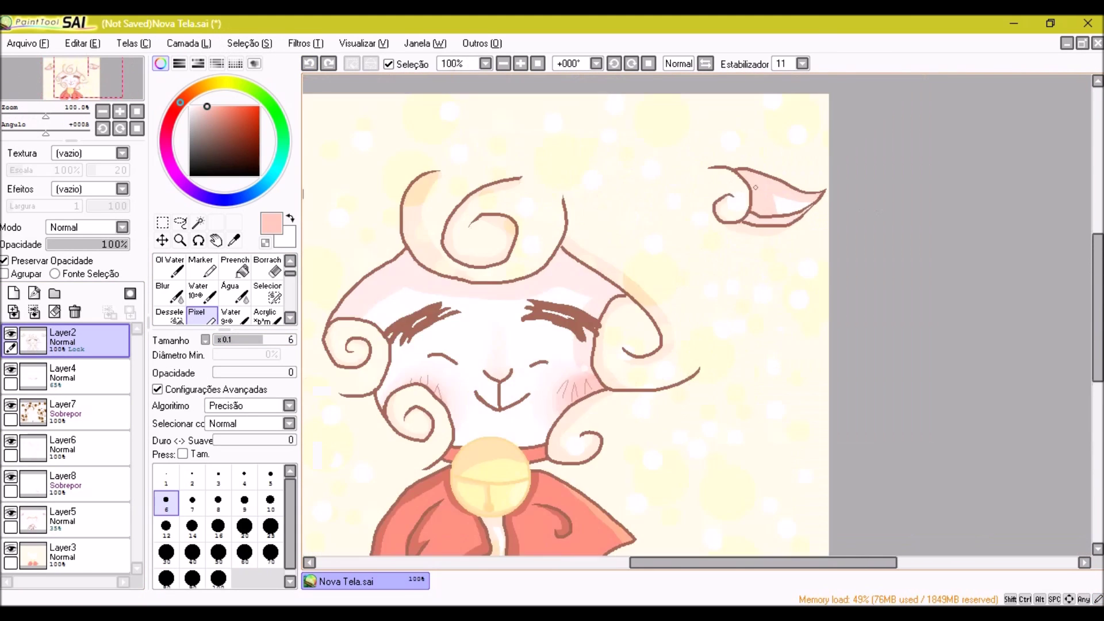
scroll(561, 267, "up", 1)
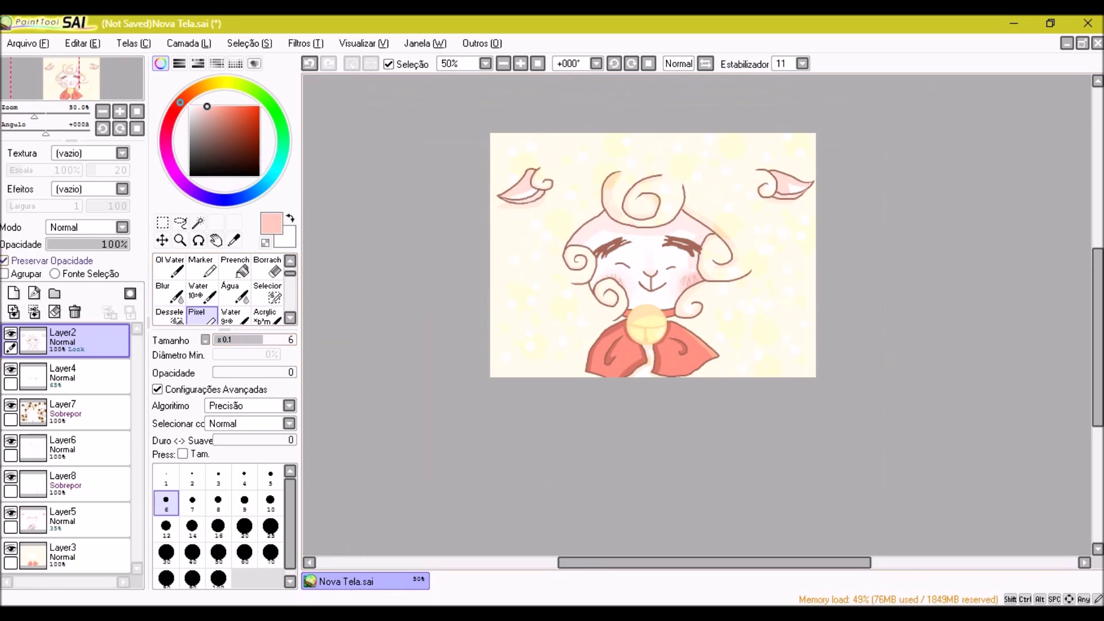
Merge Layer8 and the shading Layer5 down into Layer3
left_click(66, 411)
key("ctrl+e")
key("ctrl+e")
key("ctrl+e")
key("ctrl+e")
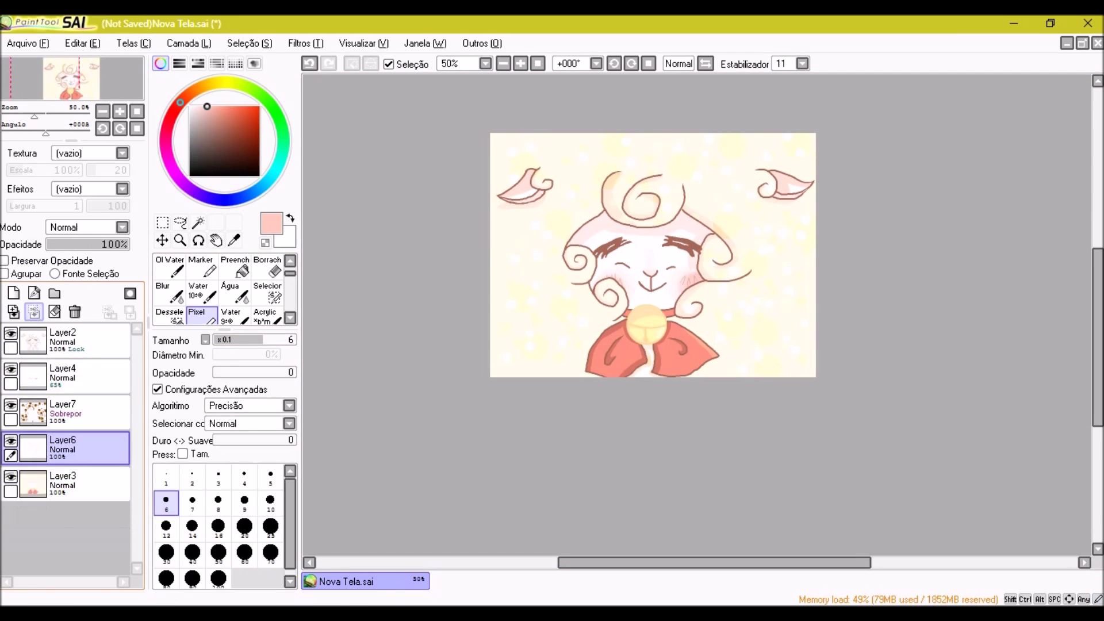
Merge Layer6 down into Layer3 and the line art Layer2 down into Layer4
key("ctrl+z")
key("ctrl+z")
key("ctrl+y")
key("ctrl+z")
key("ctrl+z")
key("ctrl+z")
key("ctrl+z")
key("ctrl+z")
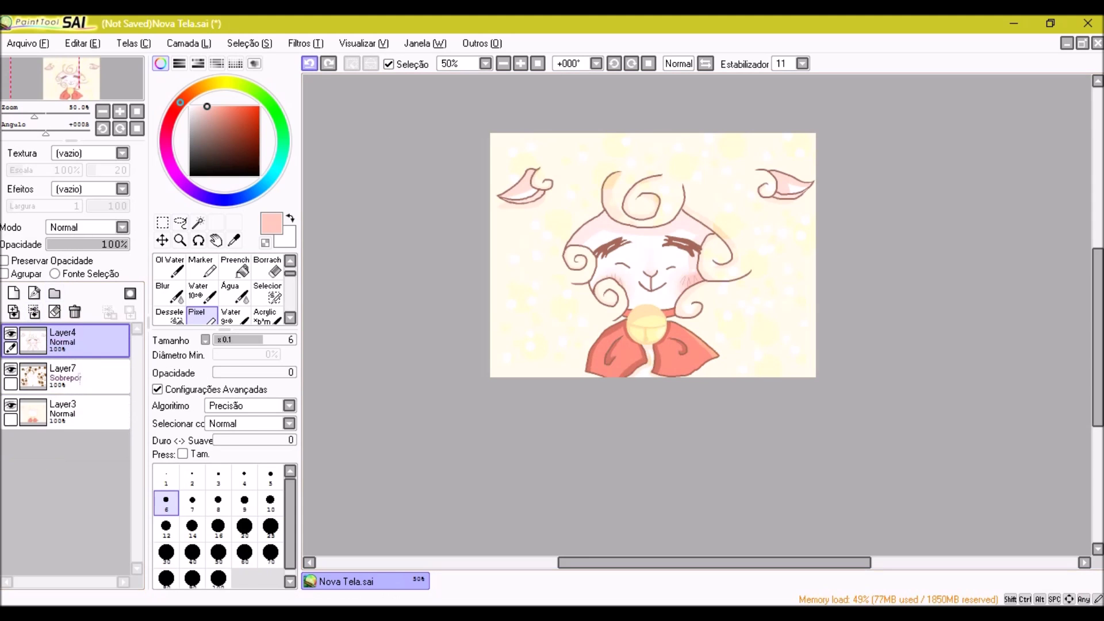
Set Layer4 as the selection source and preserve its opacity
key("ctrl+y")
key("ctrl+y")
key("ctrl+y")
key("ctrl+y")
key("ctrl+y")
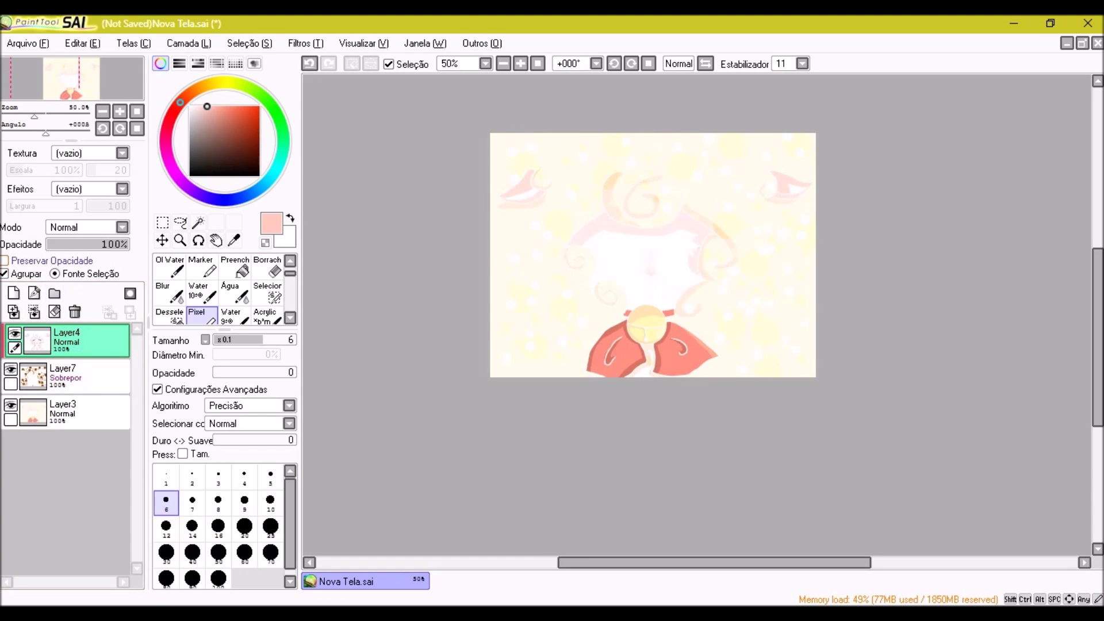
key("ctrl+plus")
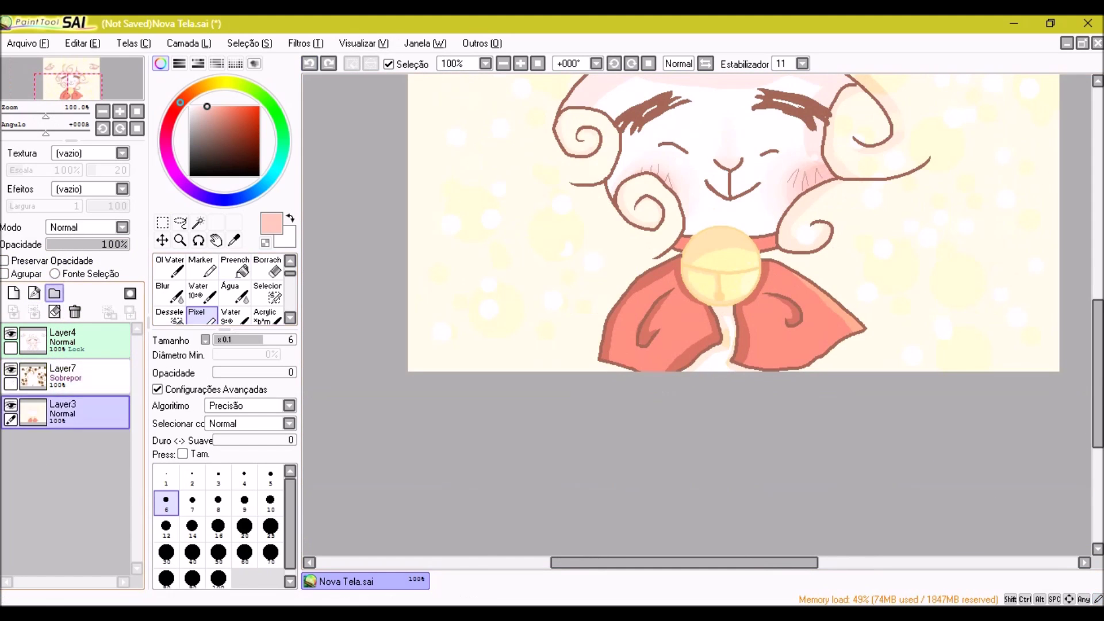
Preserve Layer3's opacity, try Layer7 as the selection source and return the selection source to Layer4
key("ctrl+z")
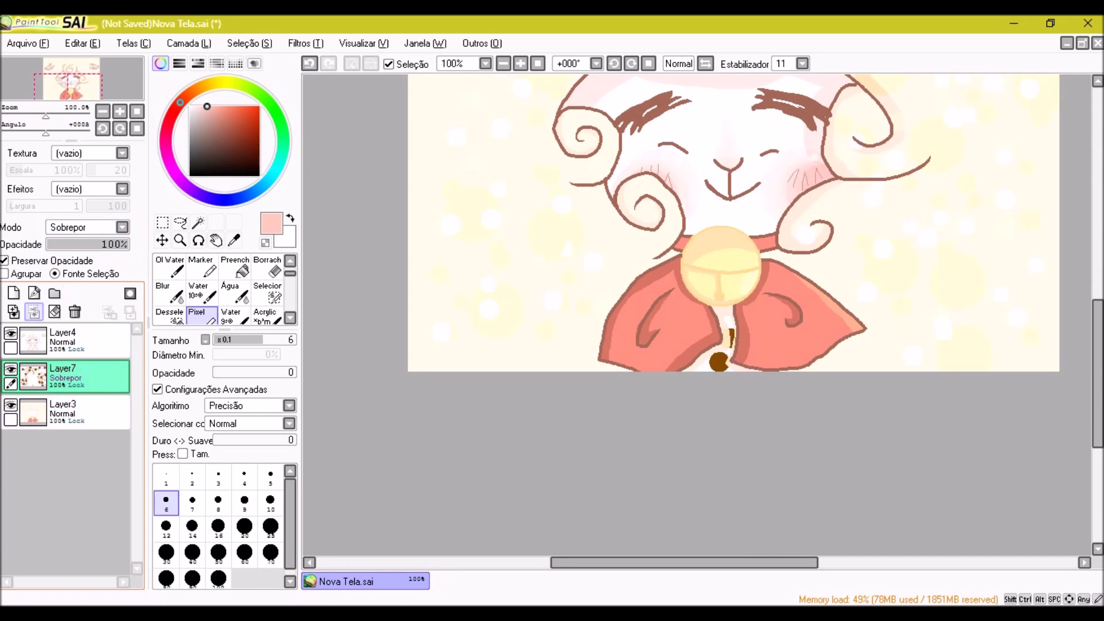
key("ctrl+y")
key("ctrl+y")
key("ctrl+y")
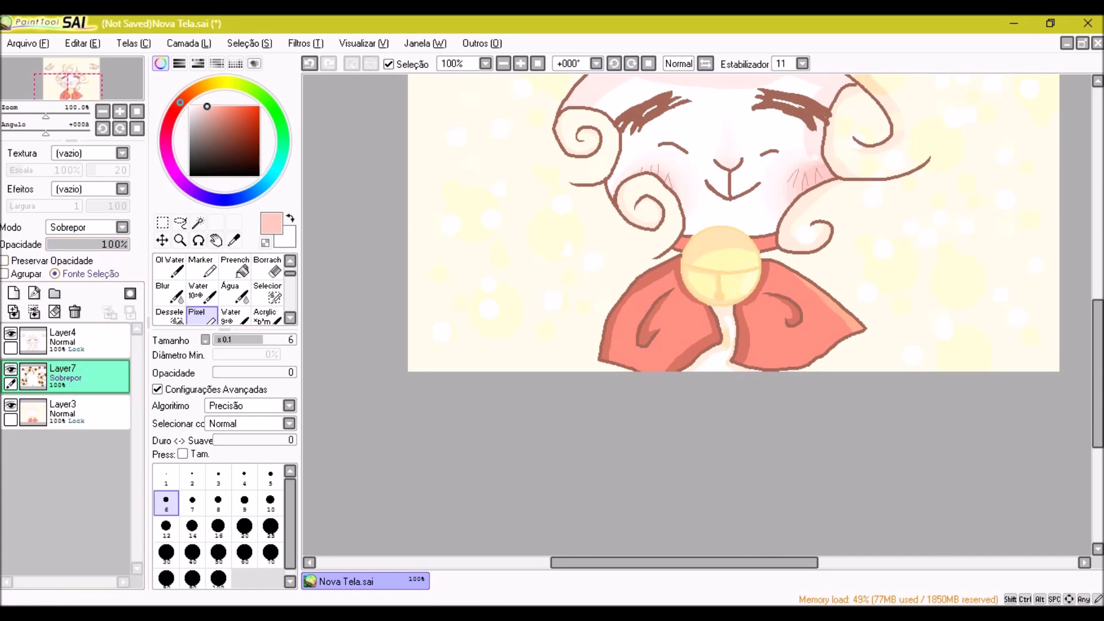
key("ctrl+minus")
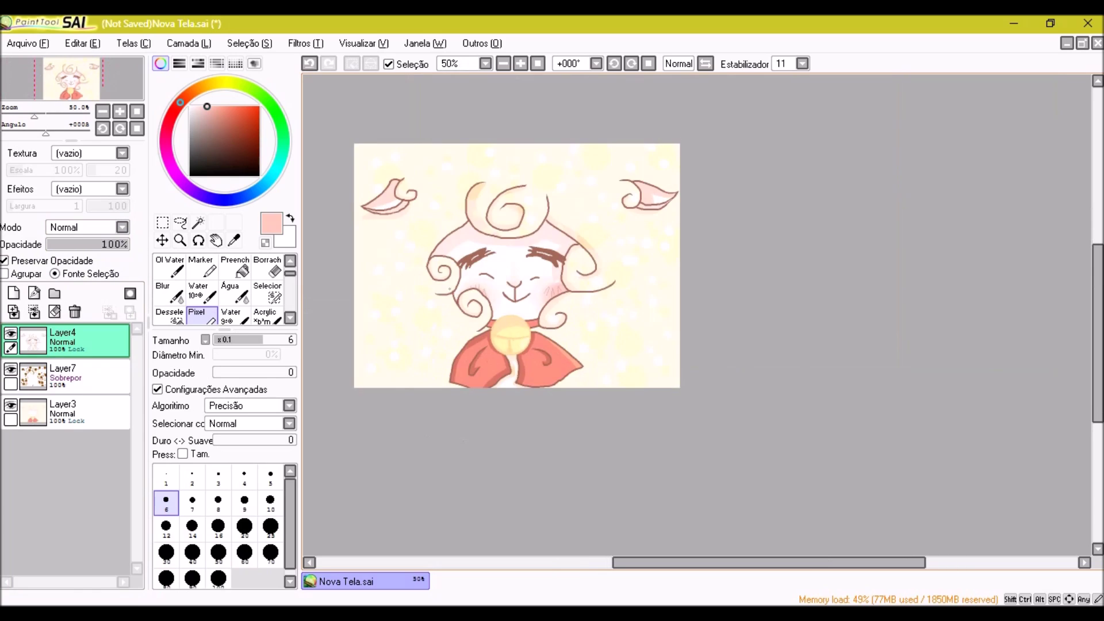